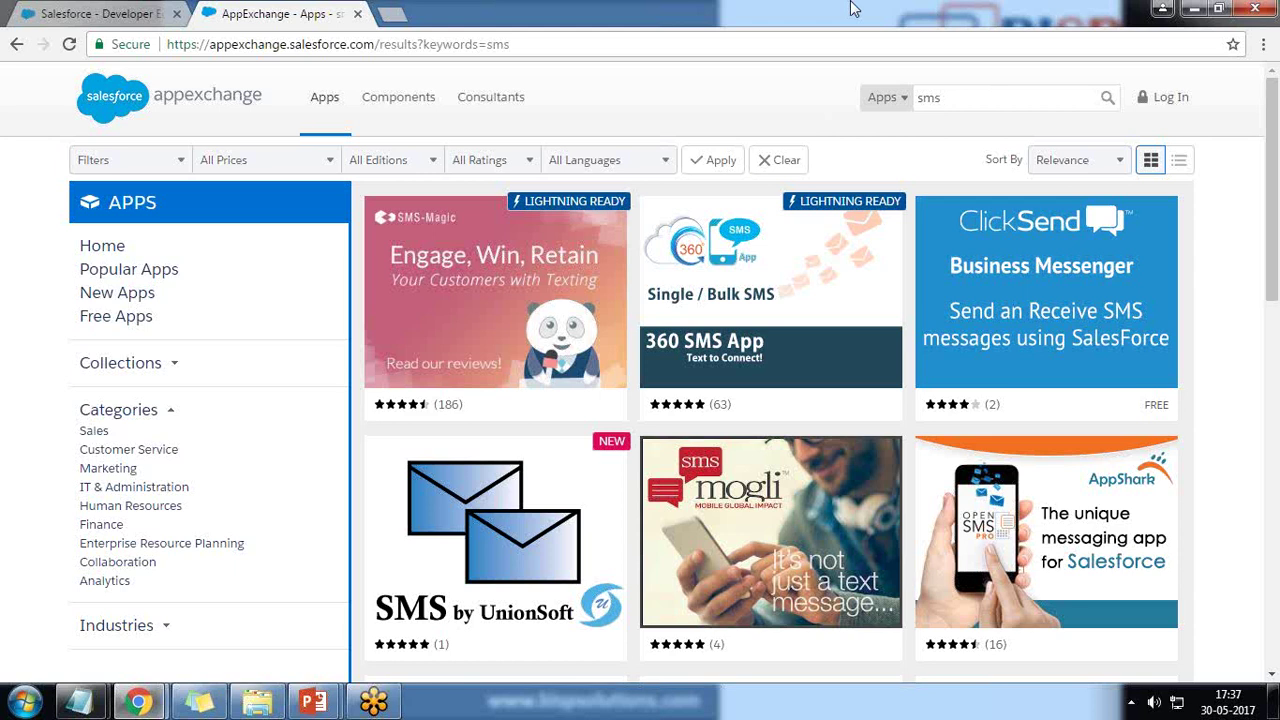
Open the 360 SMS App listing, review its free pricing and overview, and choose Get It Now.
mouse_move(750, 315)
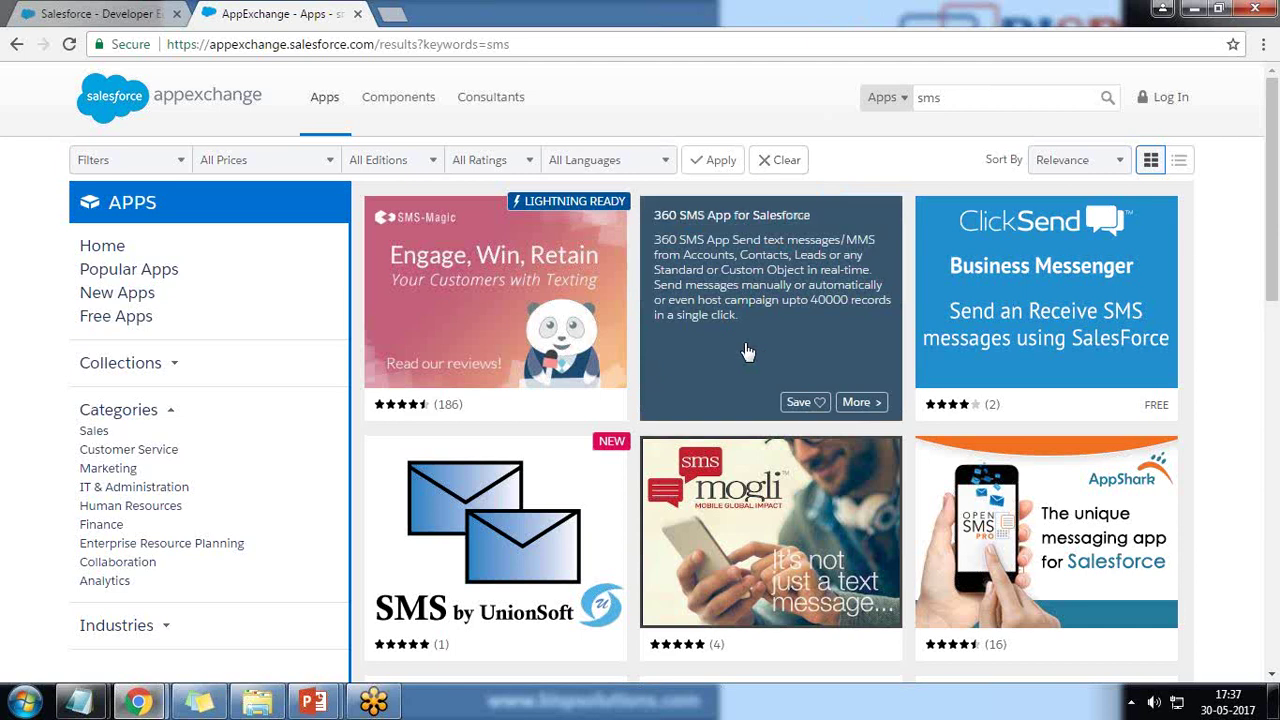
left_click(836, 400)
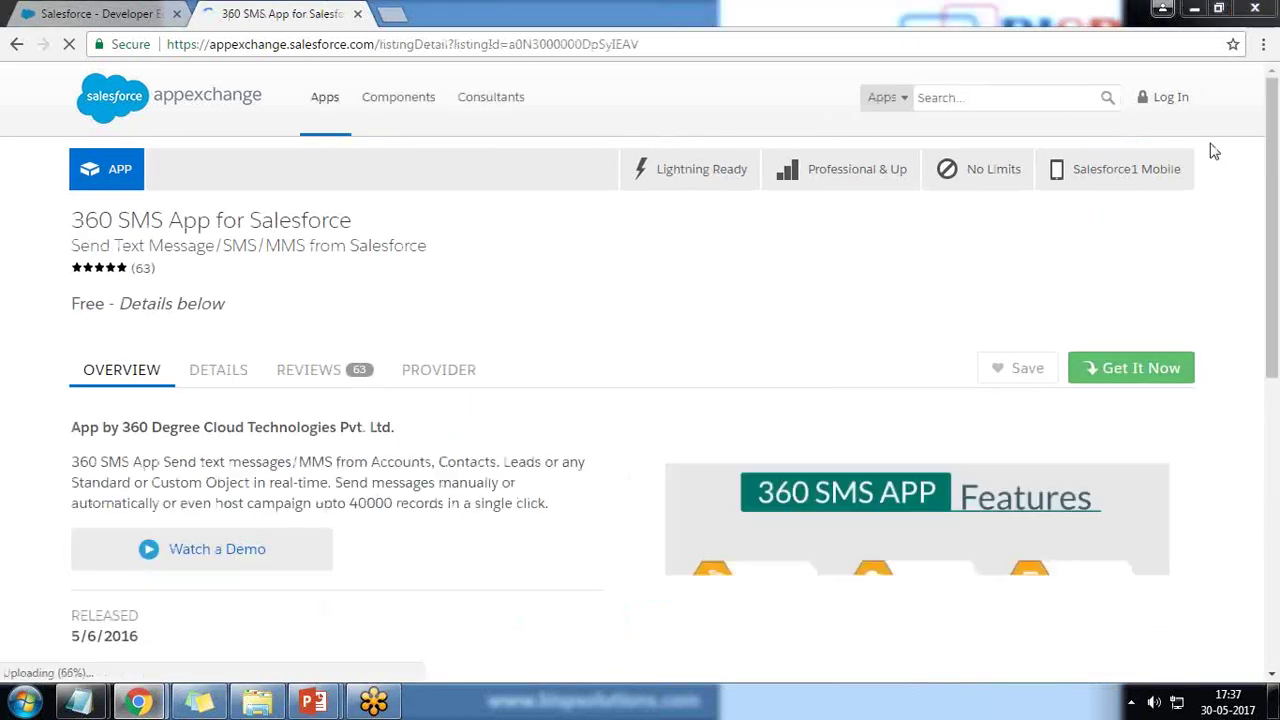
left_click_drag(78, 303, 213, 303)
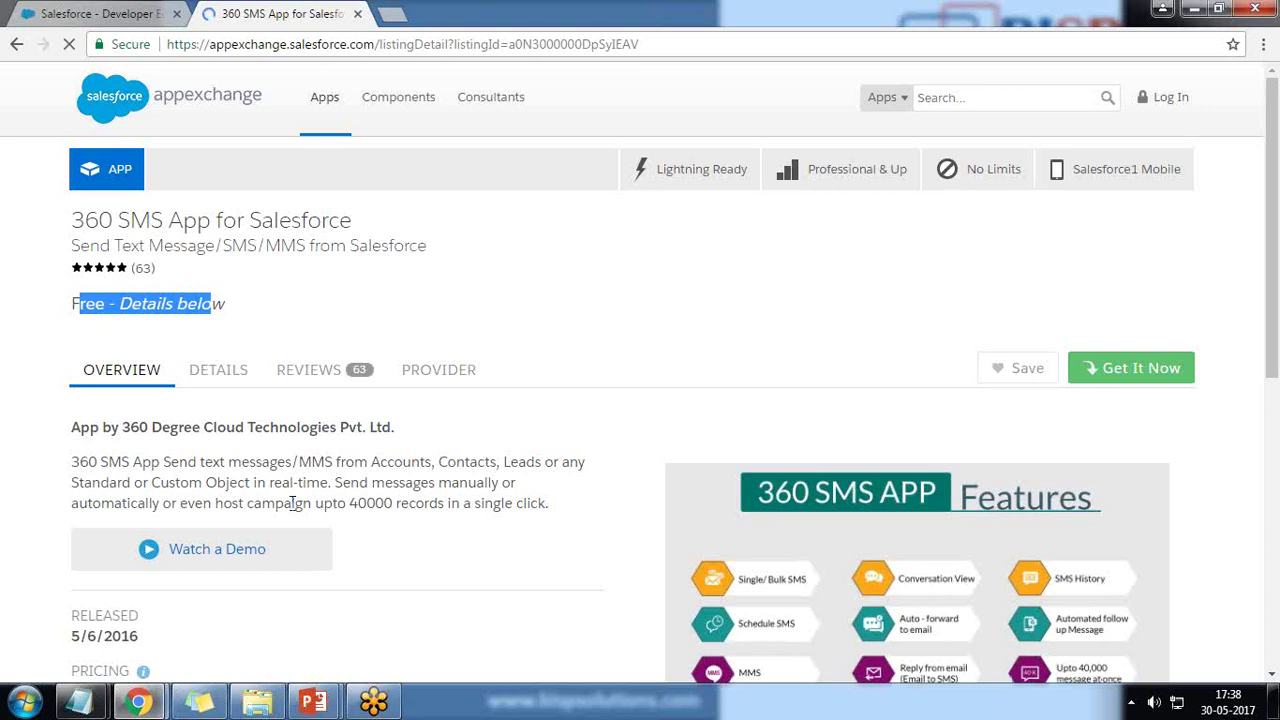
scroll(292, 503, "down", 4)
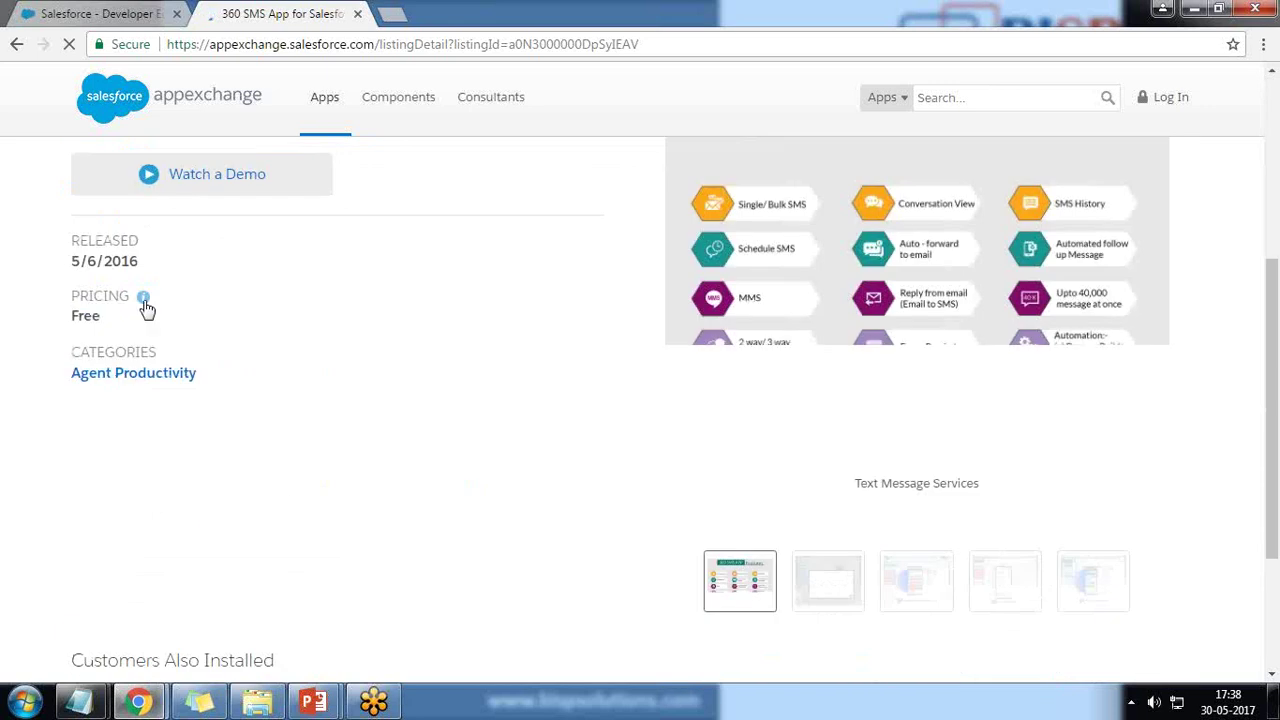
mouse_move(146, 309)
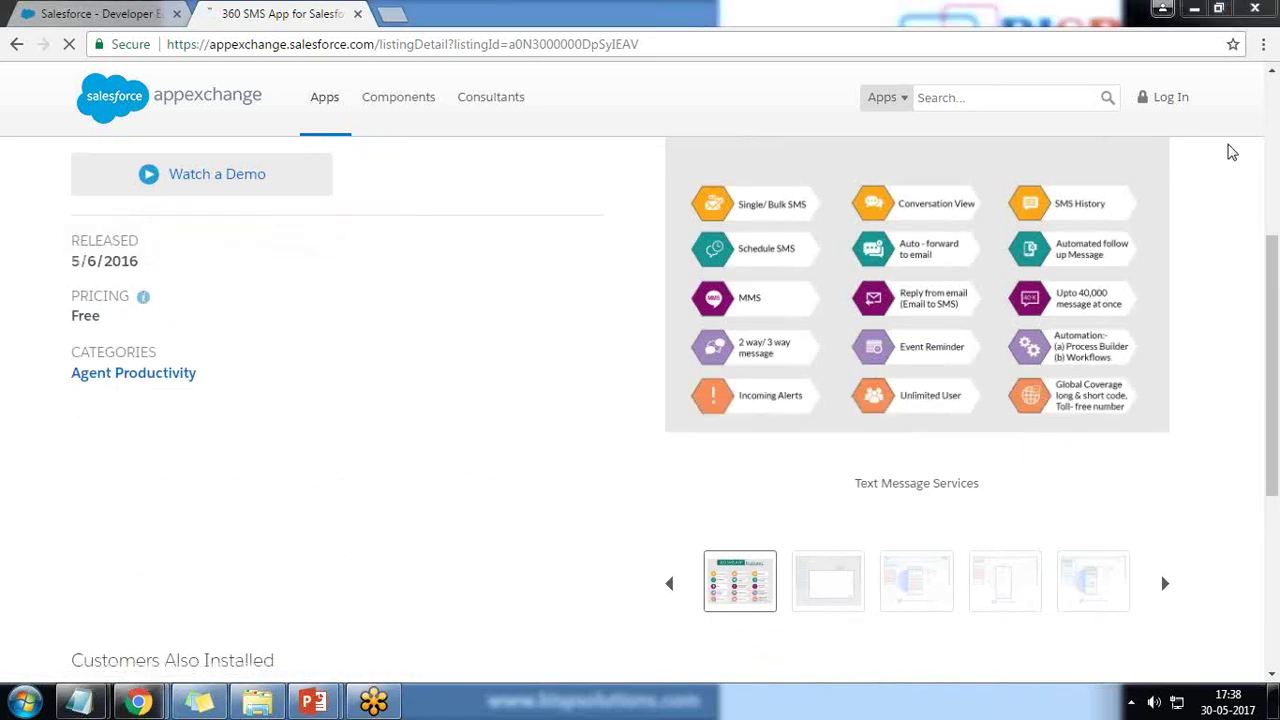
scroll(897, 432, "up", 4)
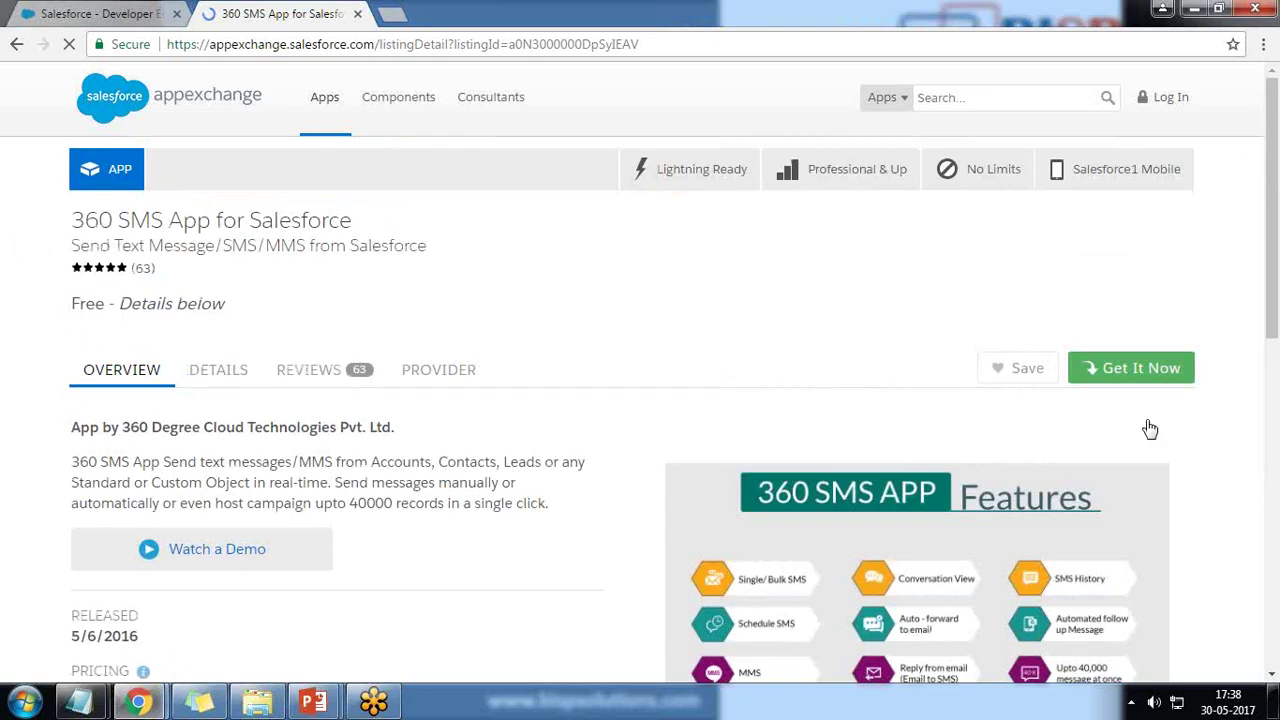
left_click(1135, 366)
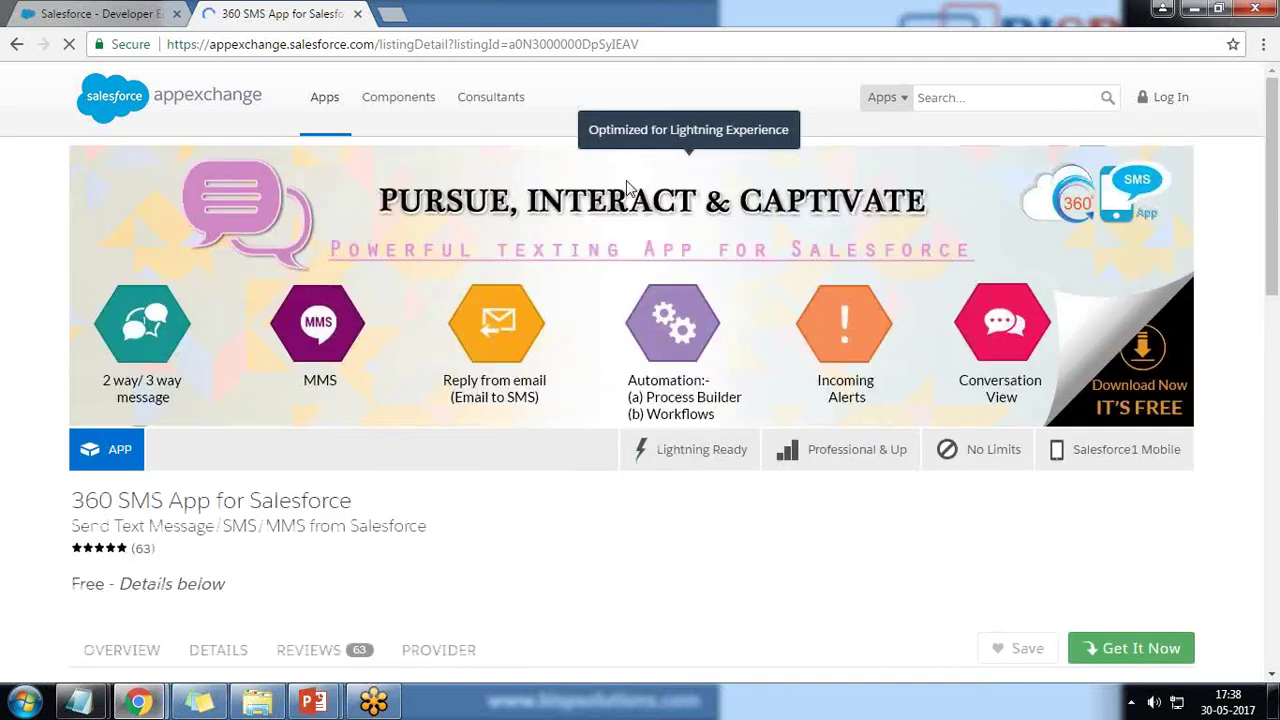
Sign in to AppExchange with Salesforce credentials to reach the production or sandbox install choice.
scroll(777, 619, "down", 3)
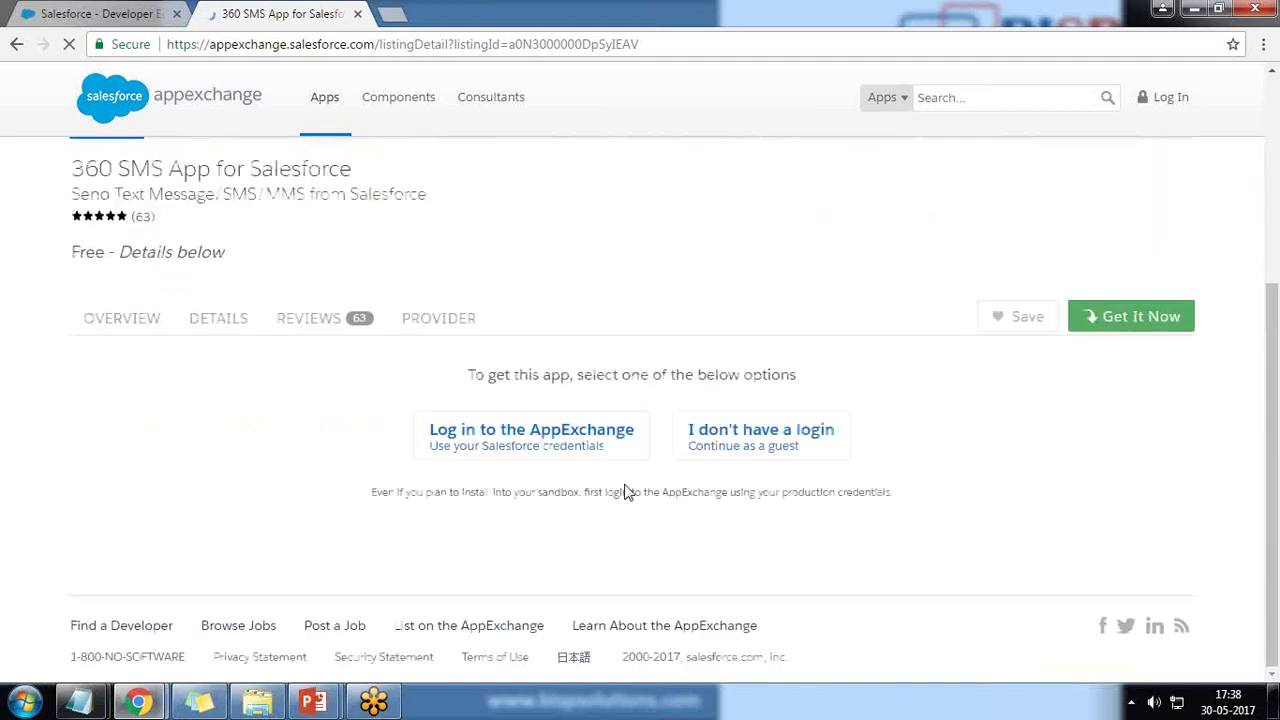
left_click(519, 439)
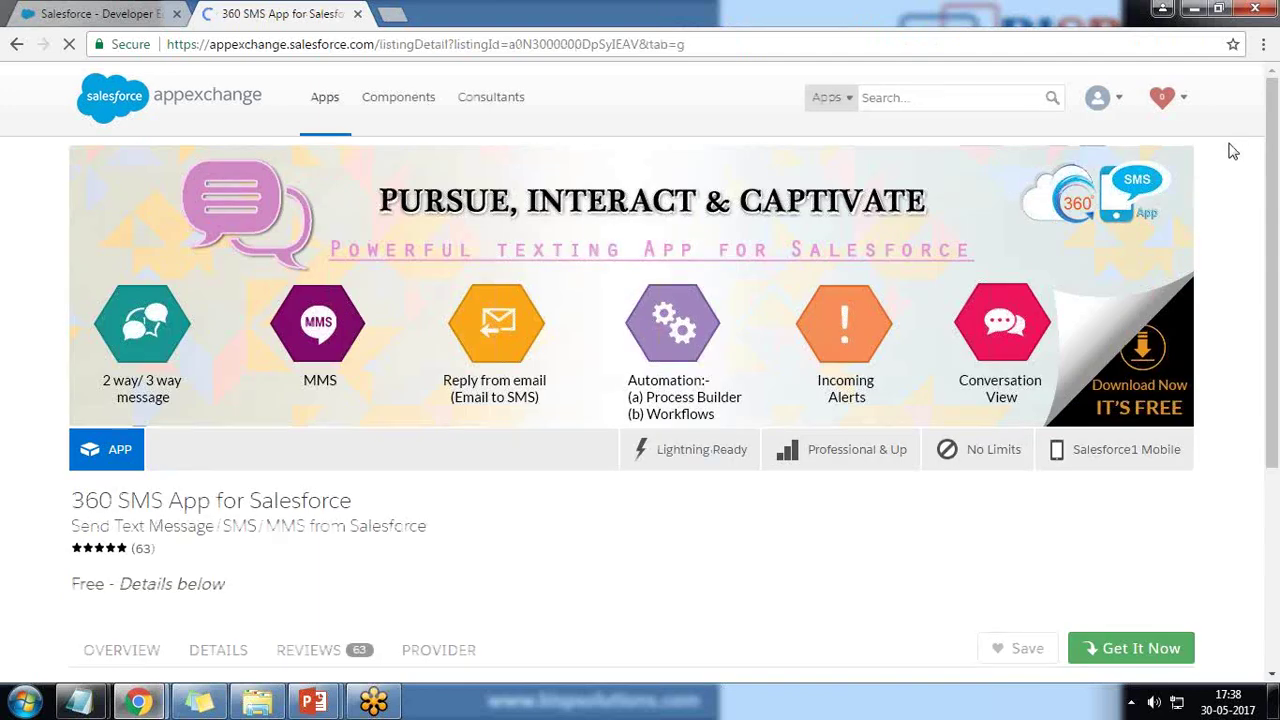
scroll(3, 526, "down", 4)
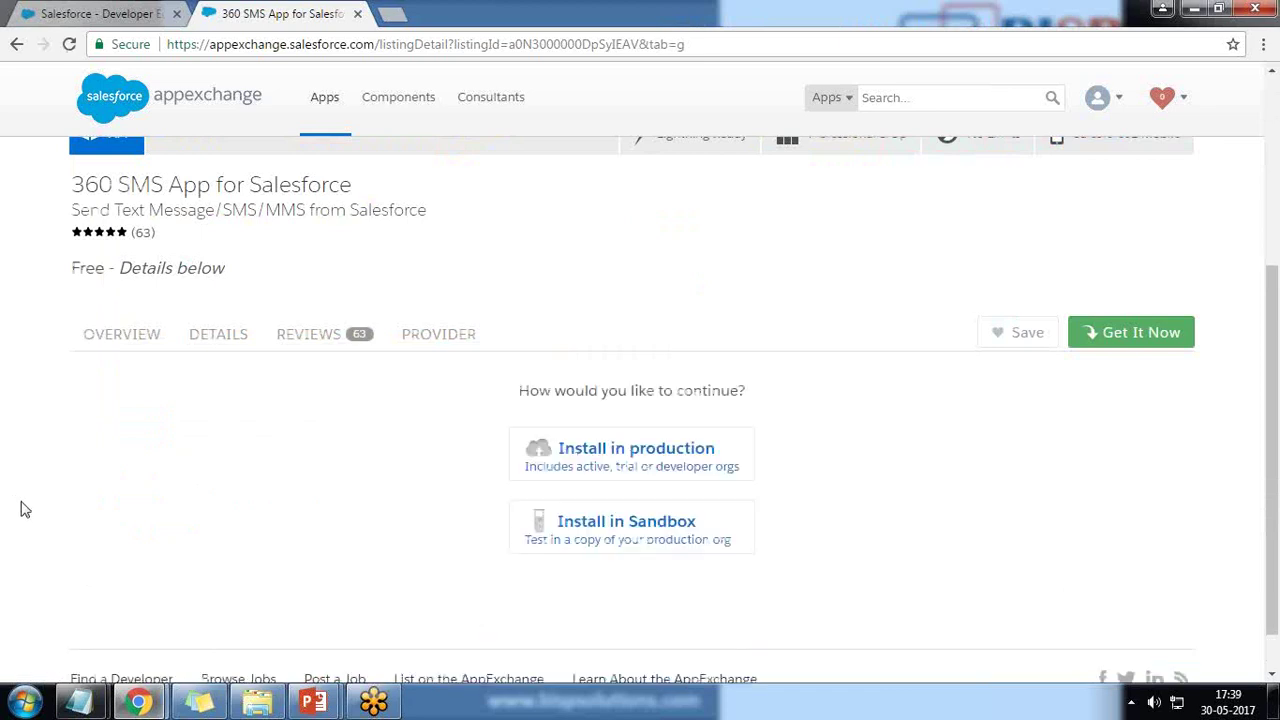
Choose Install in production, accept the terms and conditions, and confirm the installation.
left_click(655, 458)
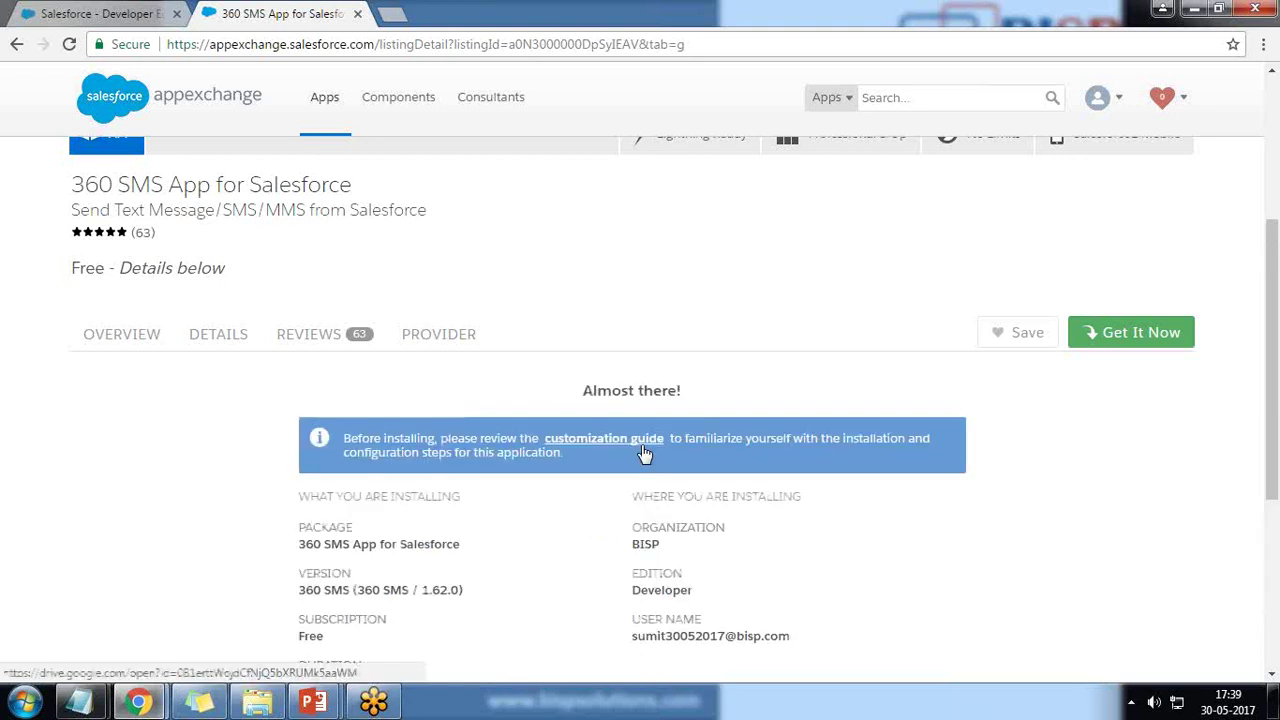
scroll(645, 453, "down", 3)
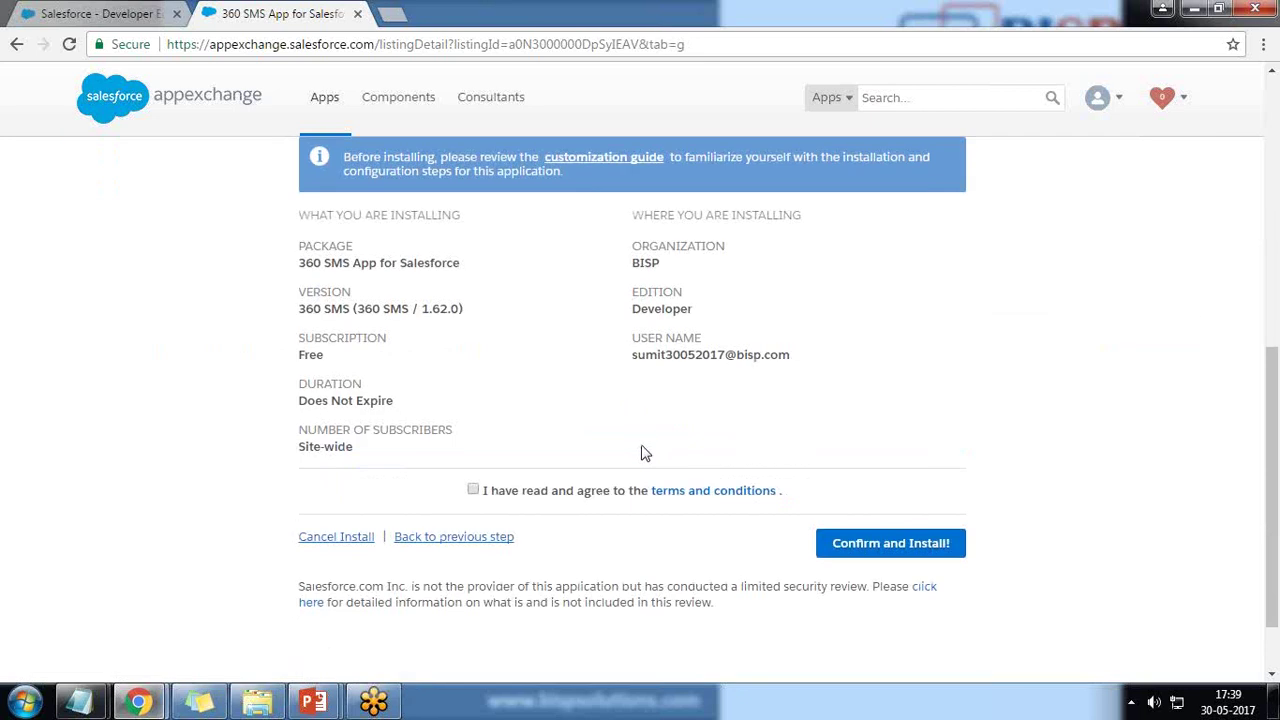
scroll(644, 450, "up", 1)
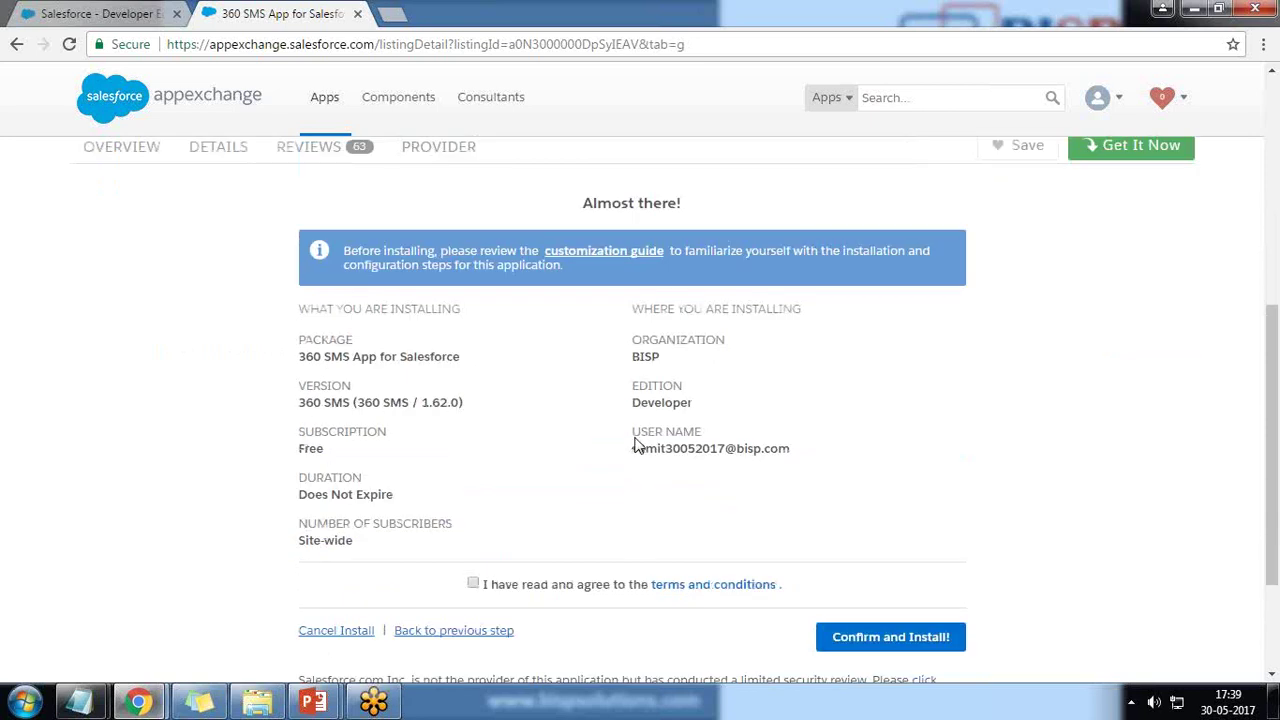
left_click(473, 584)
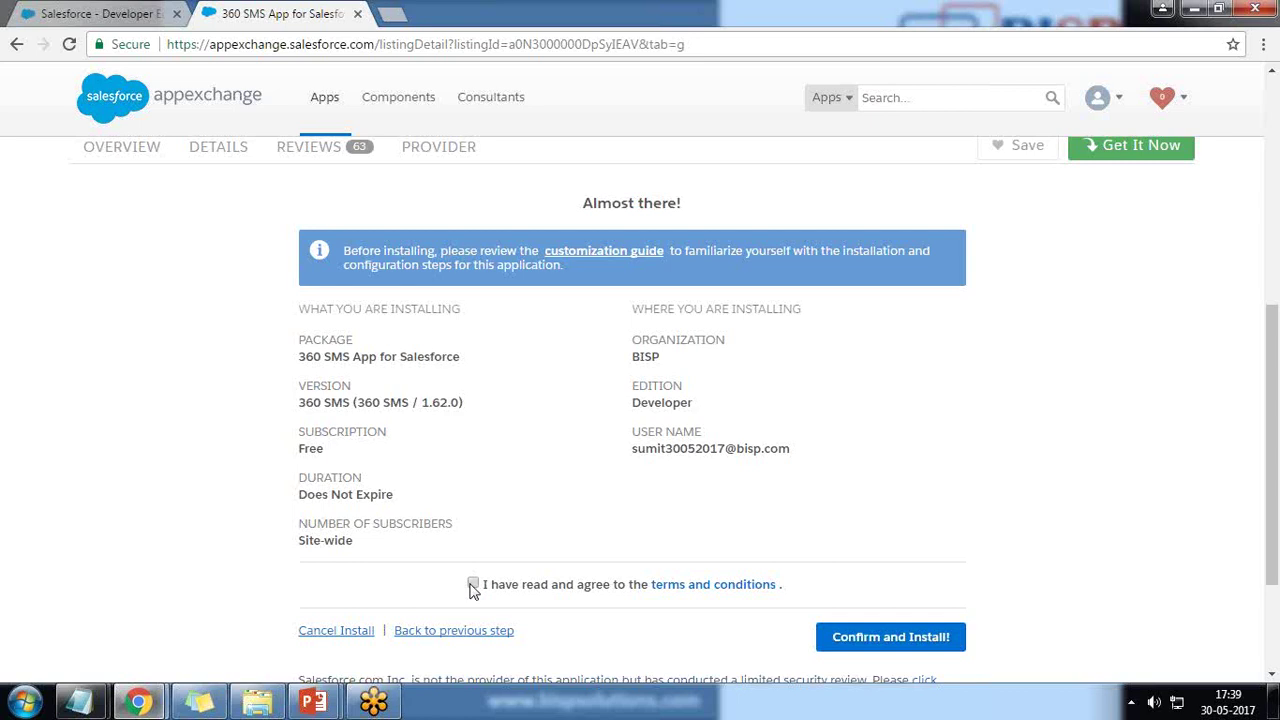
left_click(877, 638)
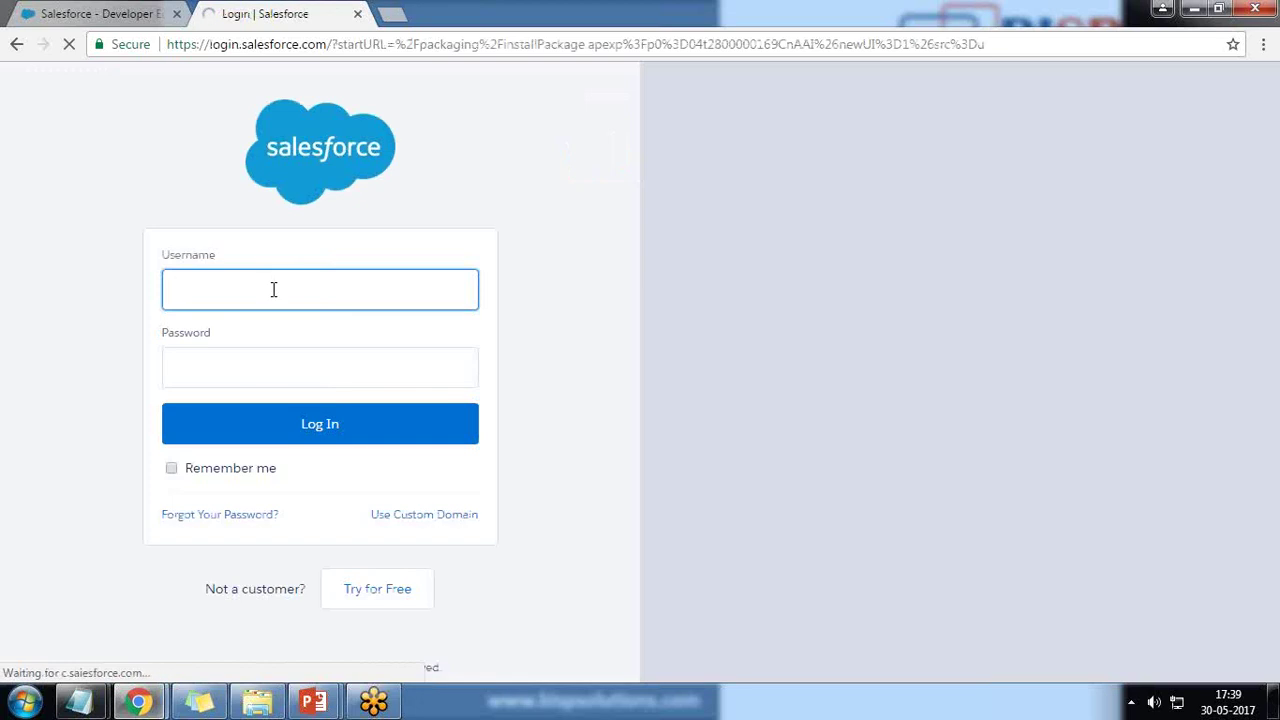
Log into the Salesforce org with the account username and password.
left_click(248, 383)
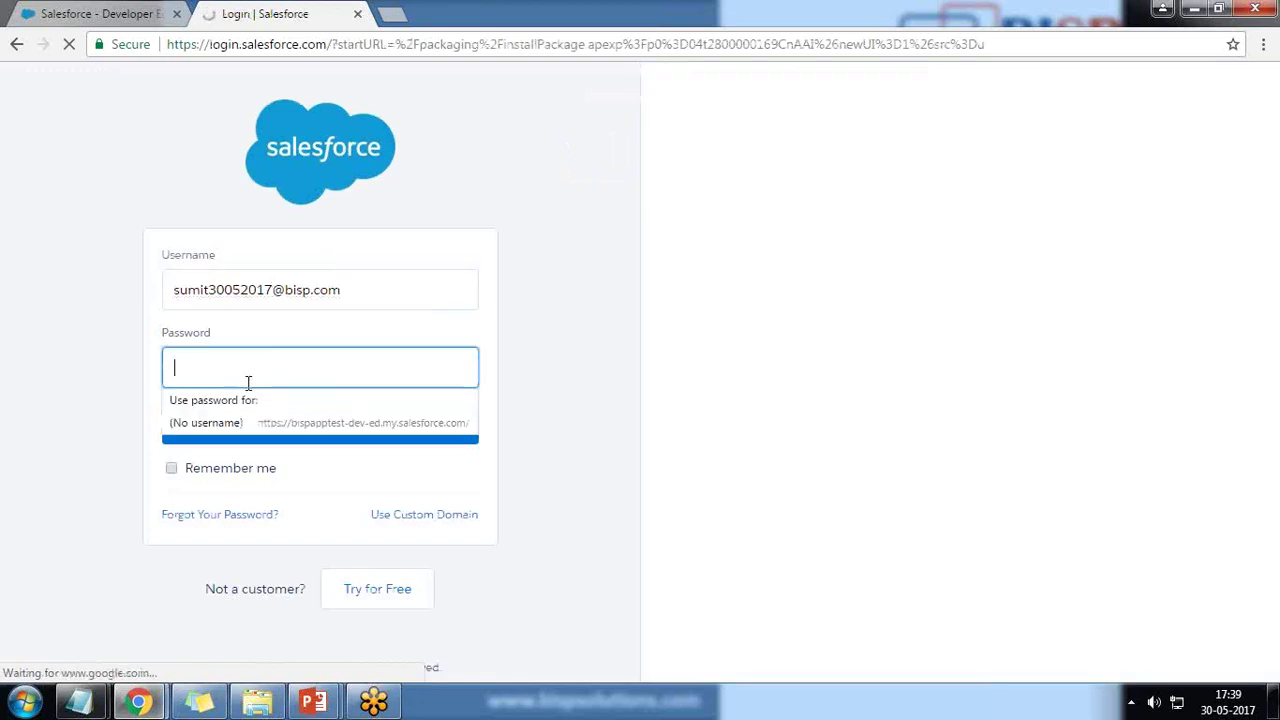
type("*****")
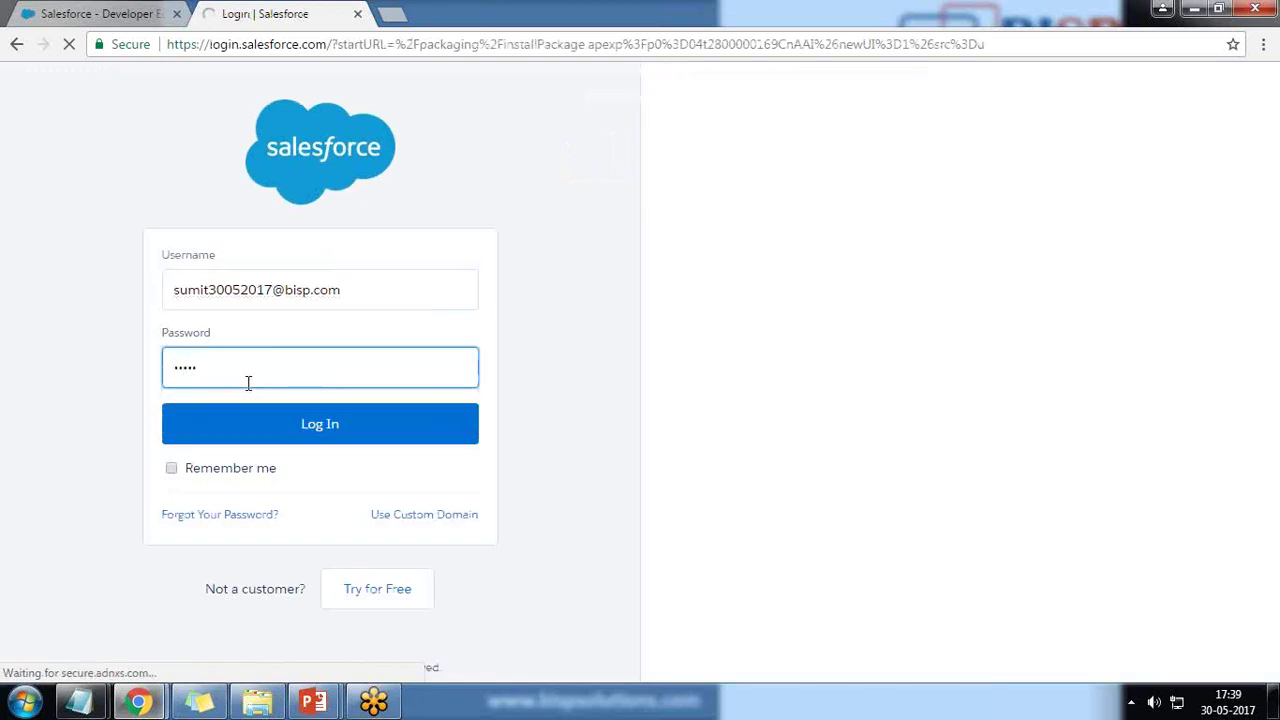
type("******")
key("Return")
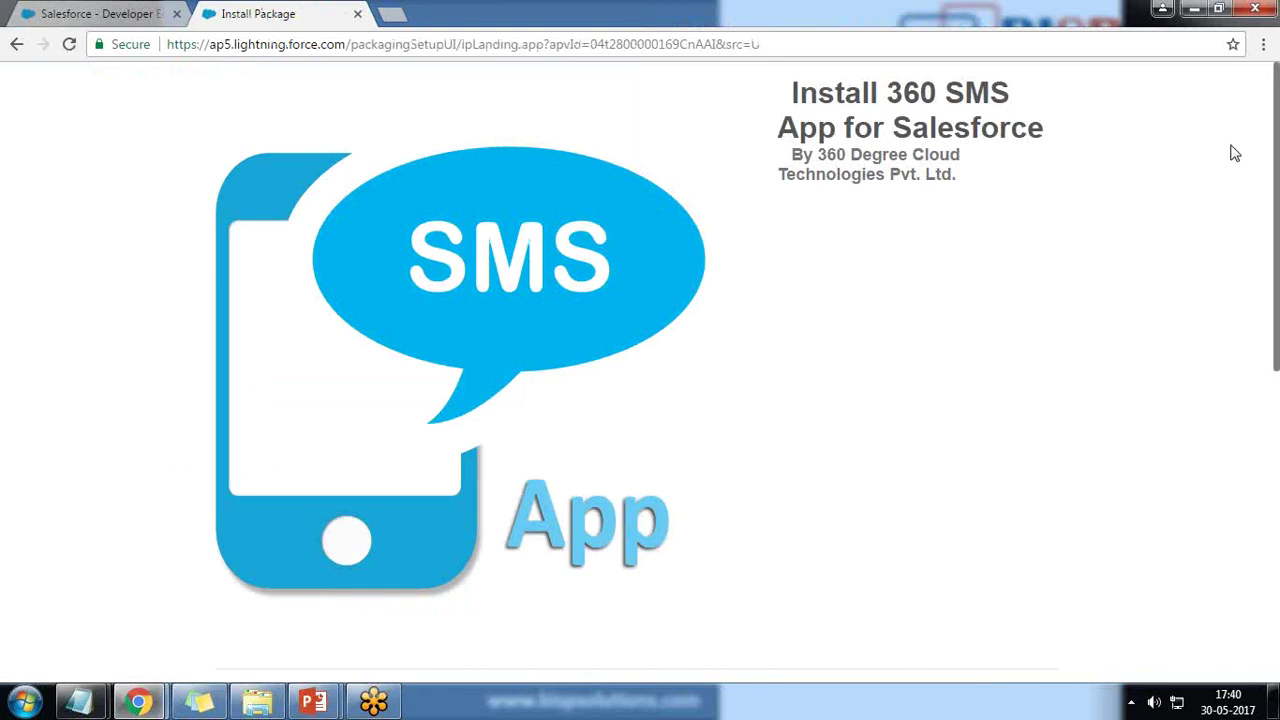
Install the 360 SMS package for all users, granting access to the third-party websites.
scroll(92, 361, "down", 5)
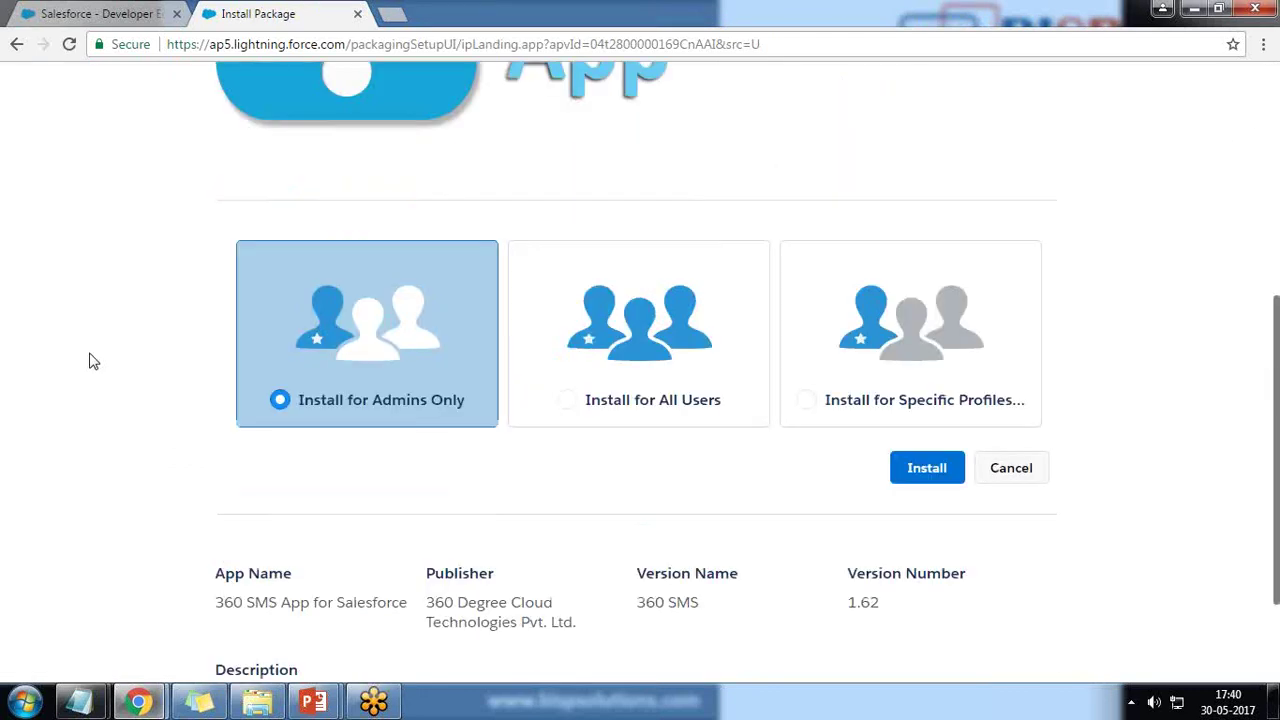
scroll(89, 361, "down", 1)
left_click(631, 240)
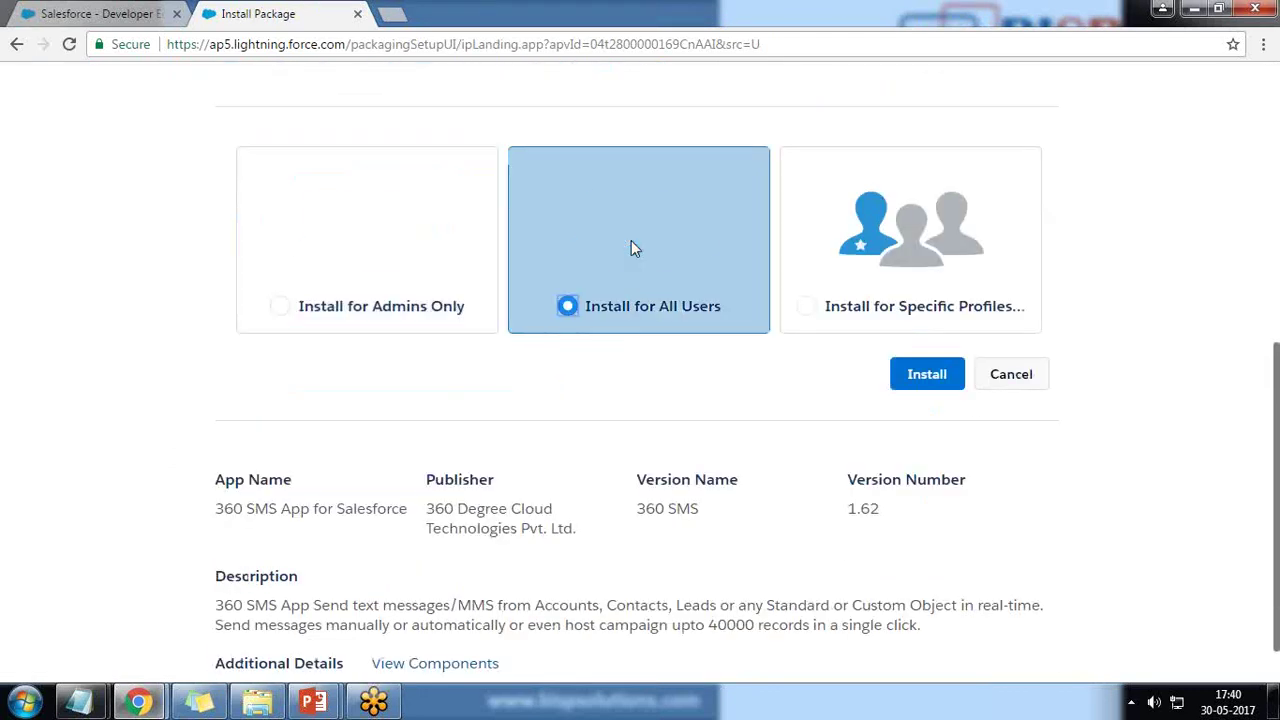
left_click(936, 378)
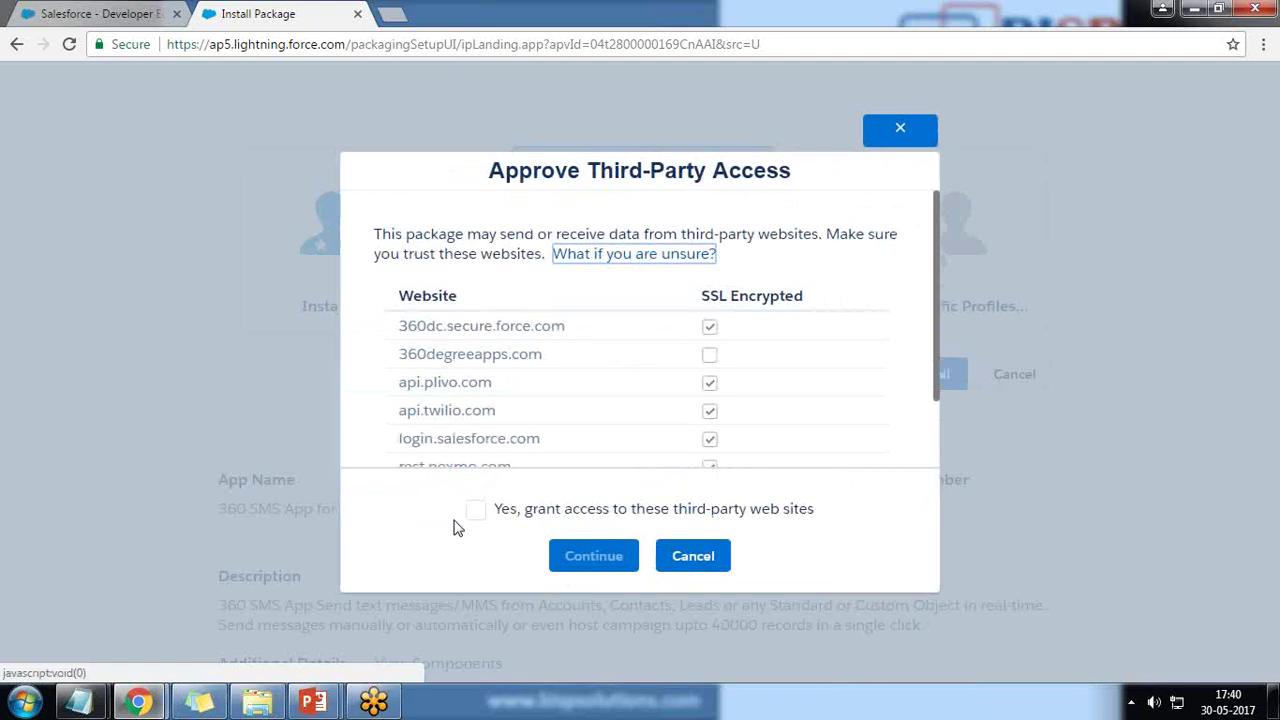
left_click(476, 510)
left_click(595, 558)
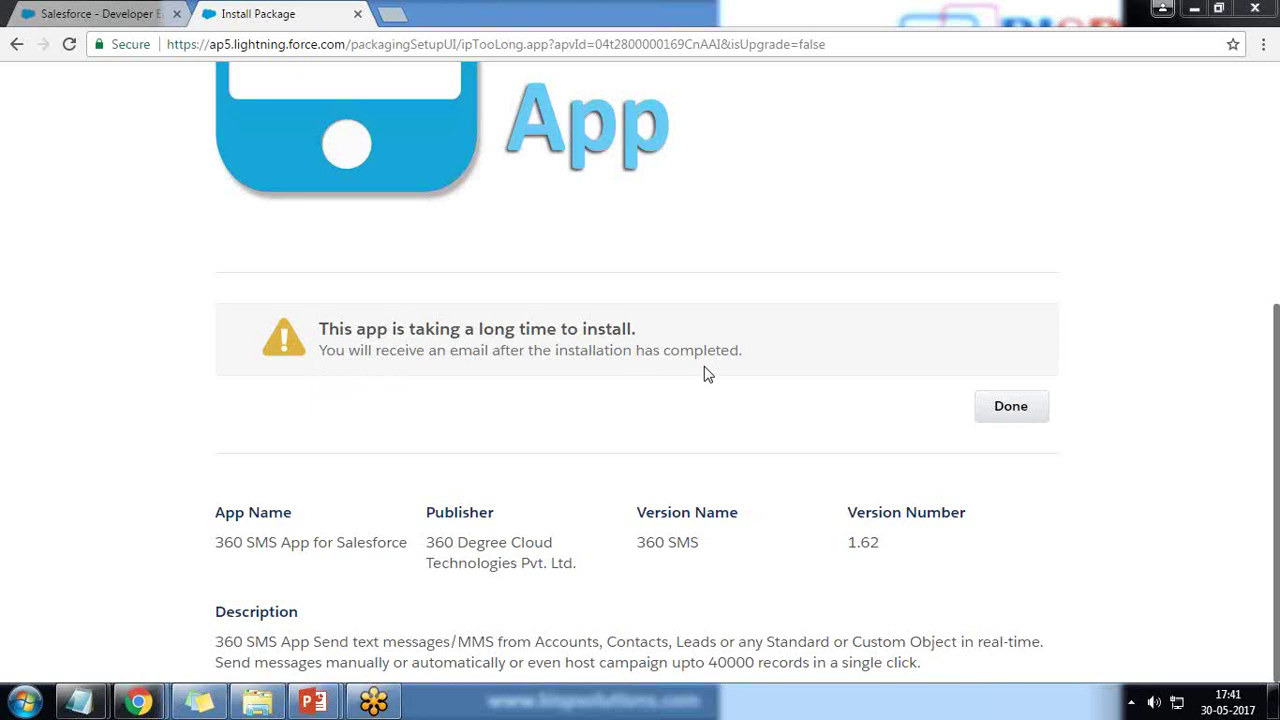
Finish the install, dismiss the mobile app banner, and reload the Installed Packages list.
left_click(1008, 411)
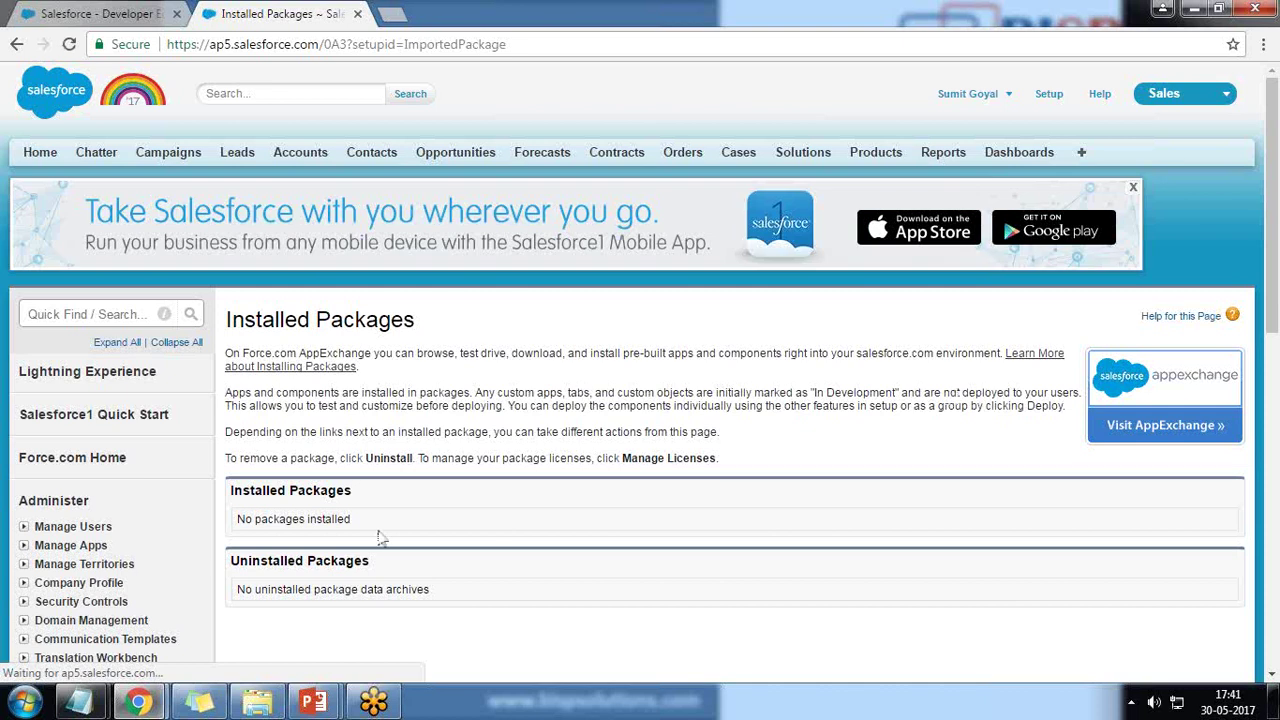
scroll(380, 477, "down", 5)
scroll(380, 477, "up", 5)
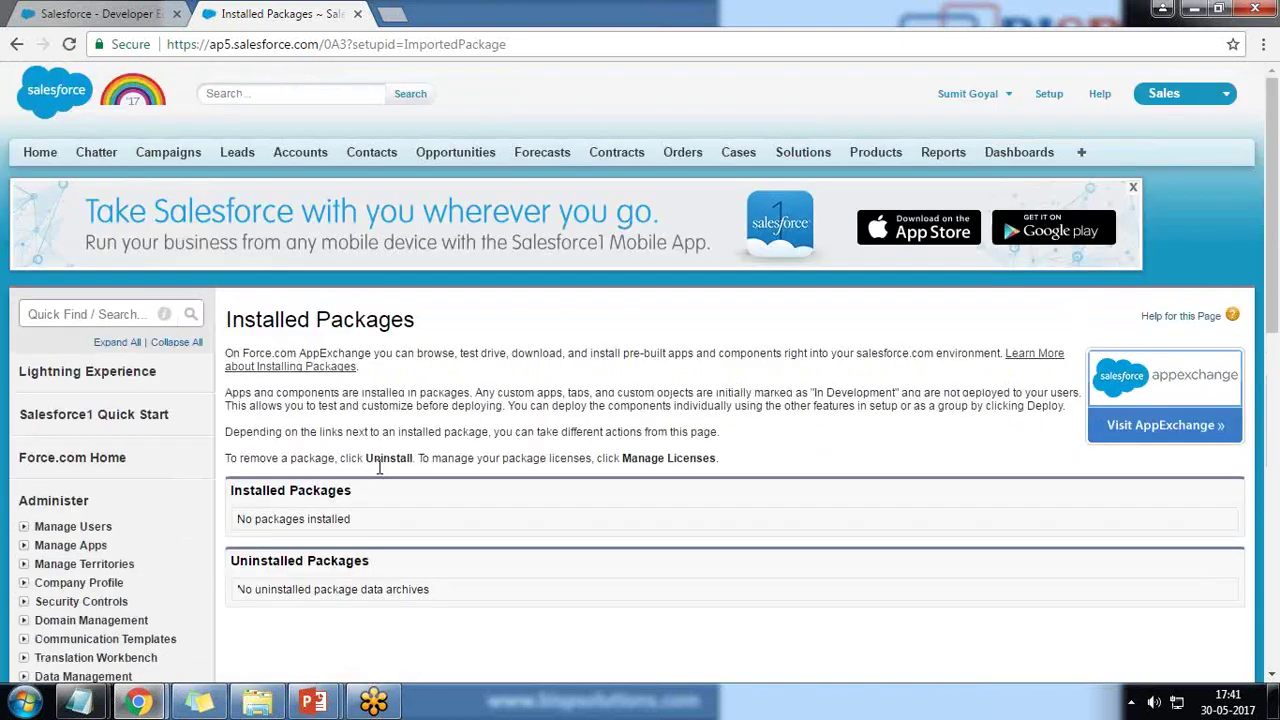
left_click(1133, 188)
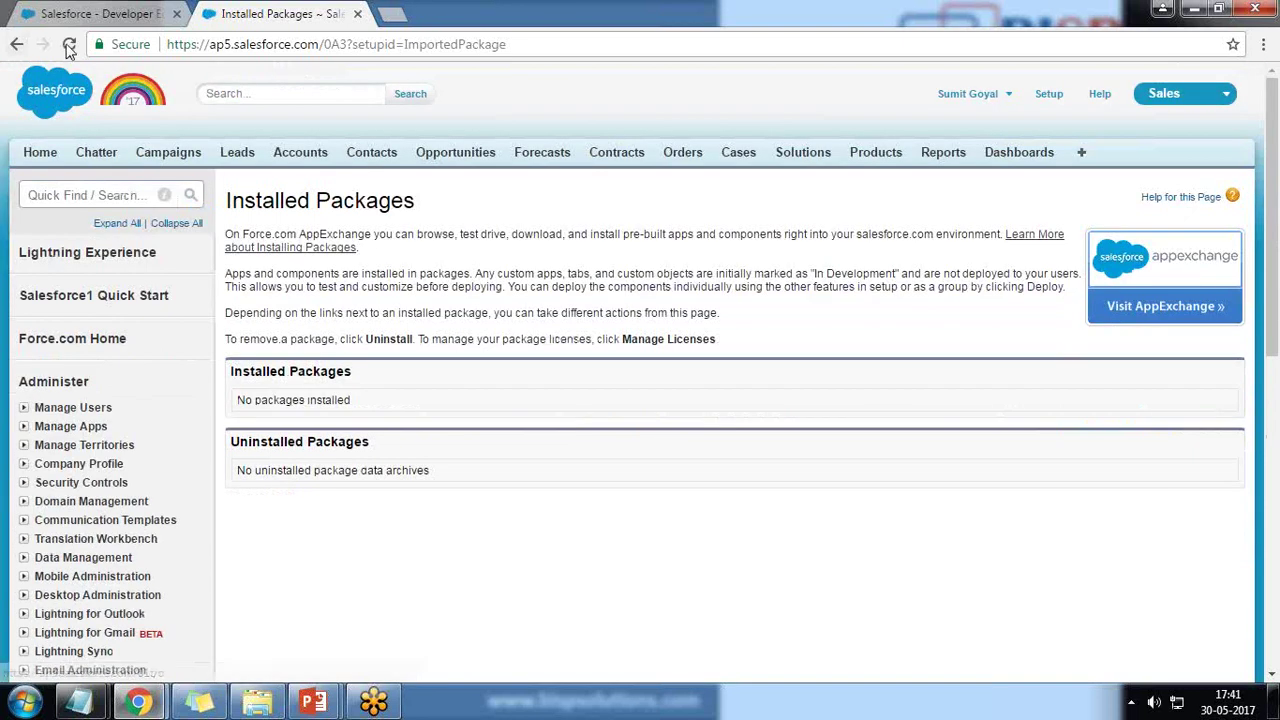
left_click(69, 47)
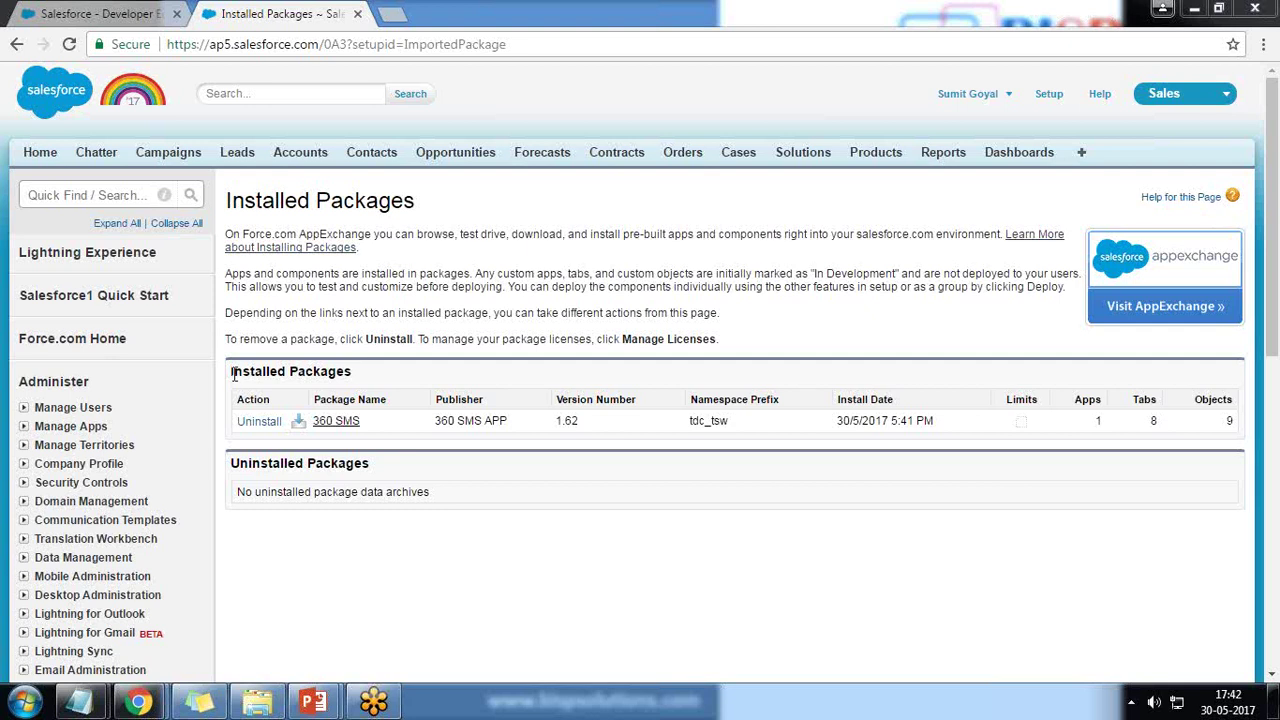
Highlight the 360 SMS package's publisher, install date and app count, then open the app menu.
left_click_drag(234, 373, 346, 372)
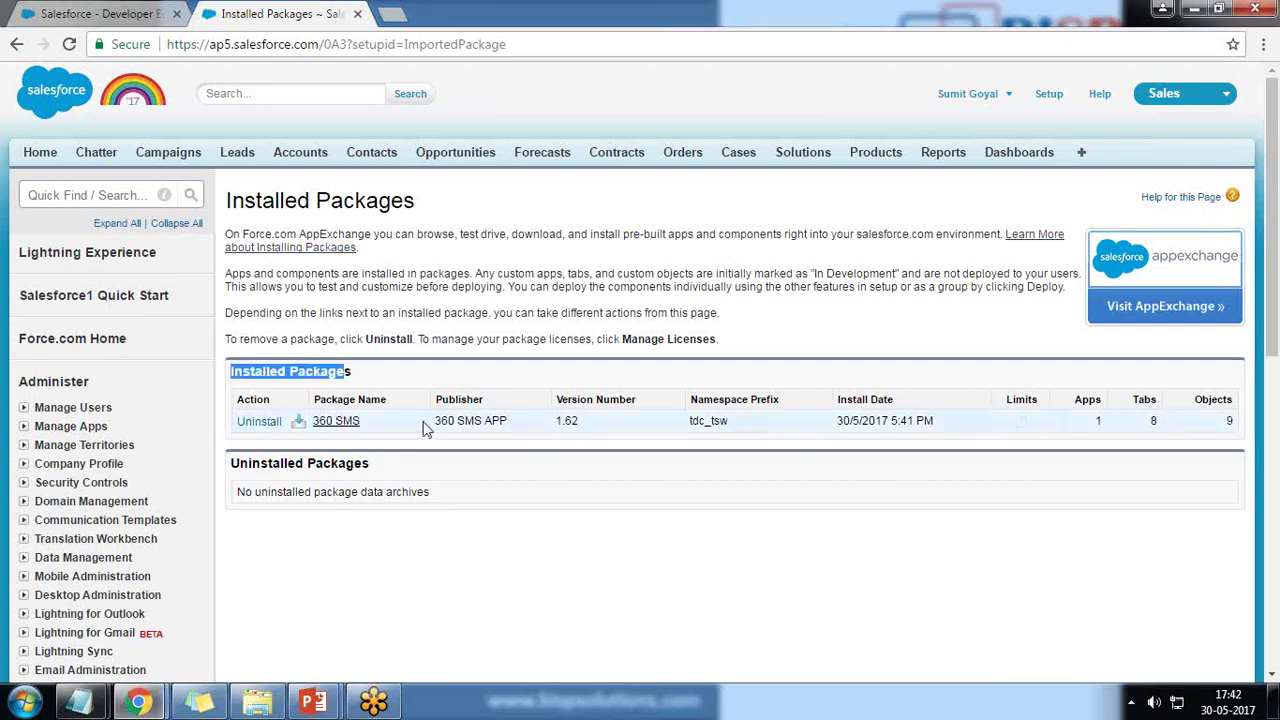
left_click_drag(430, 421, 515, 421)
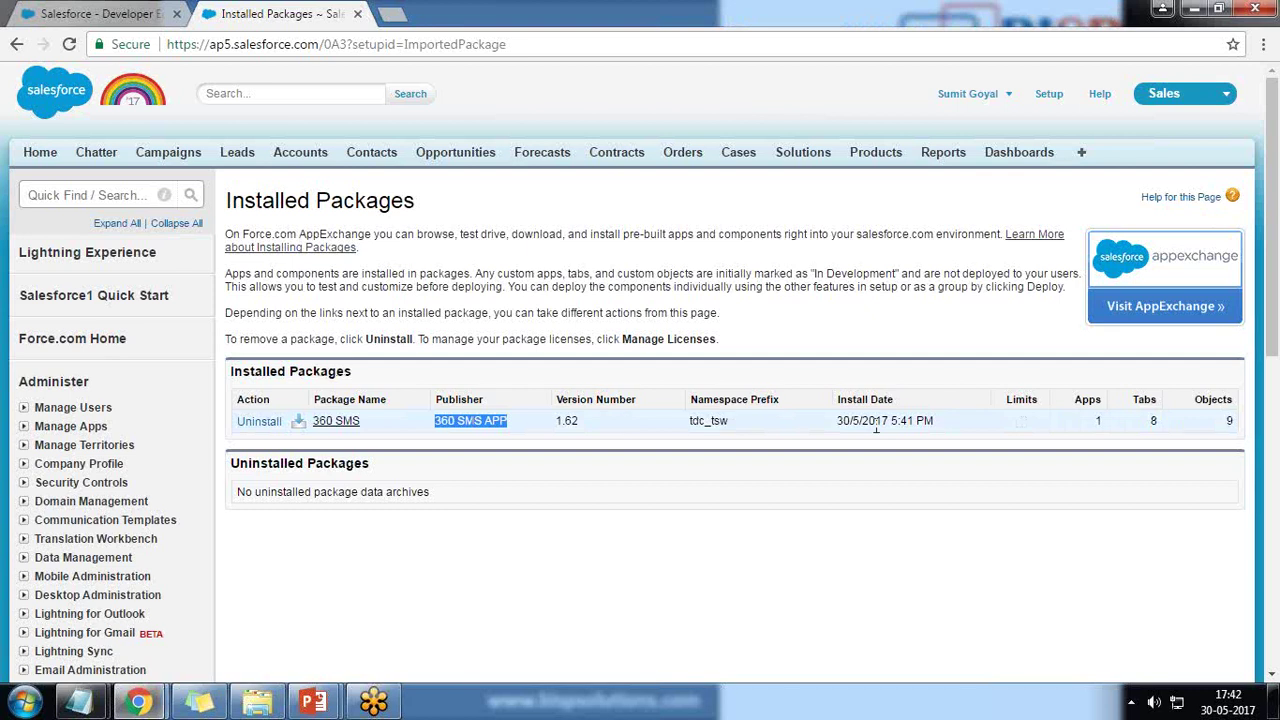
left_click_drag(838, 421, 869, 420)
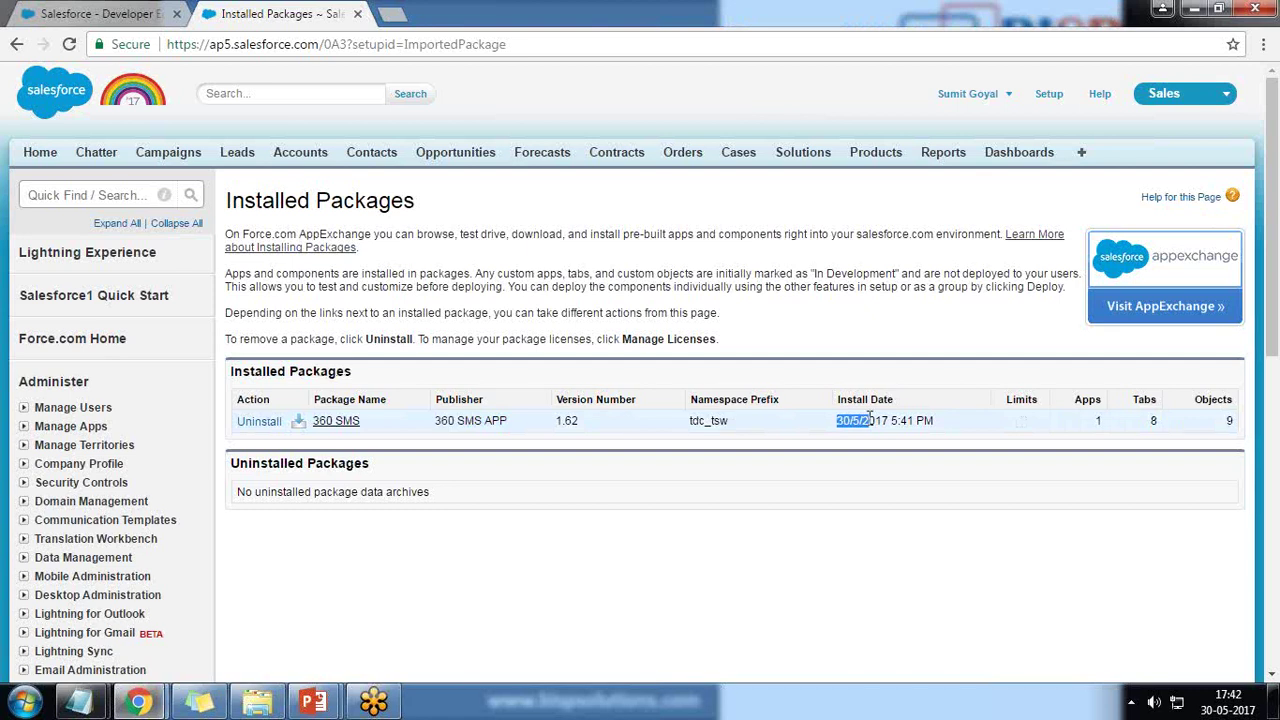
double_click(1098, 420)
left_click(1260, 420)
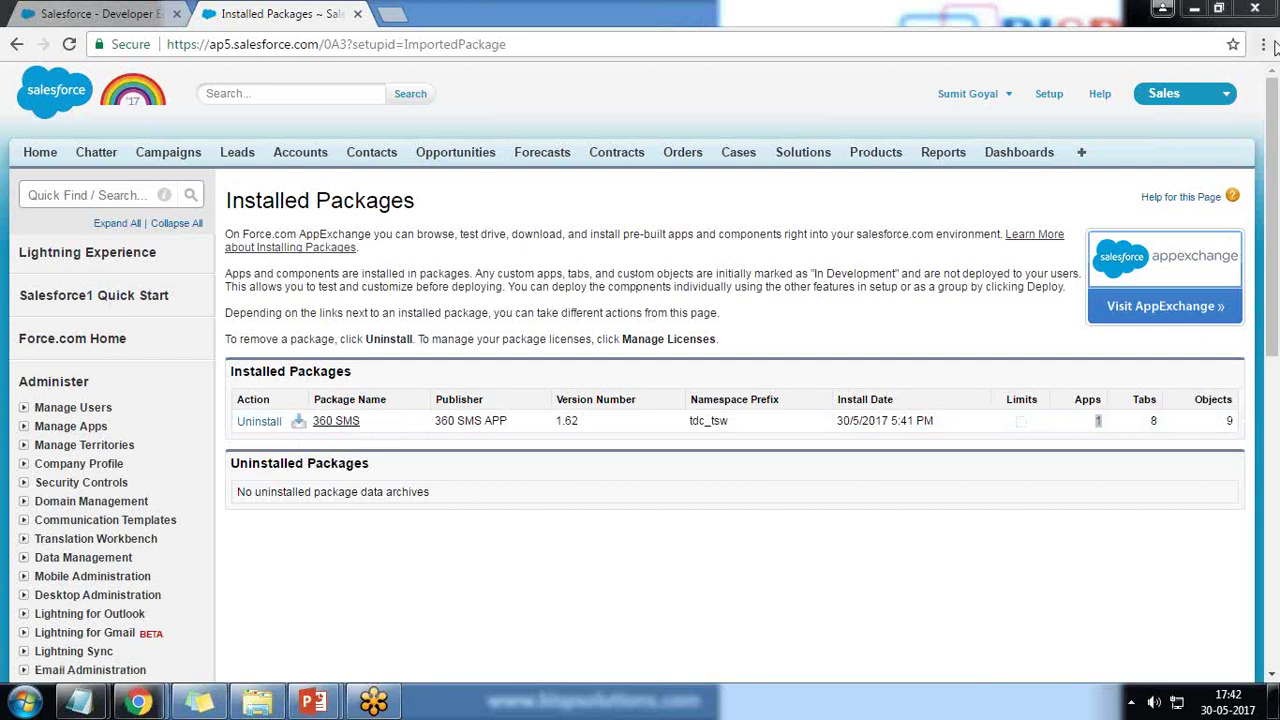
left_click(1228, 103)
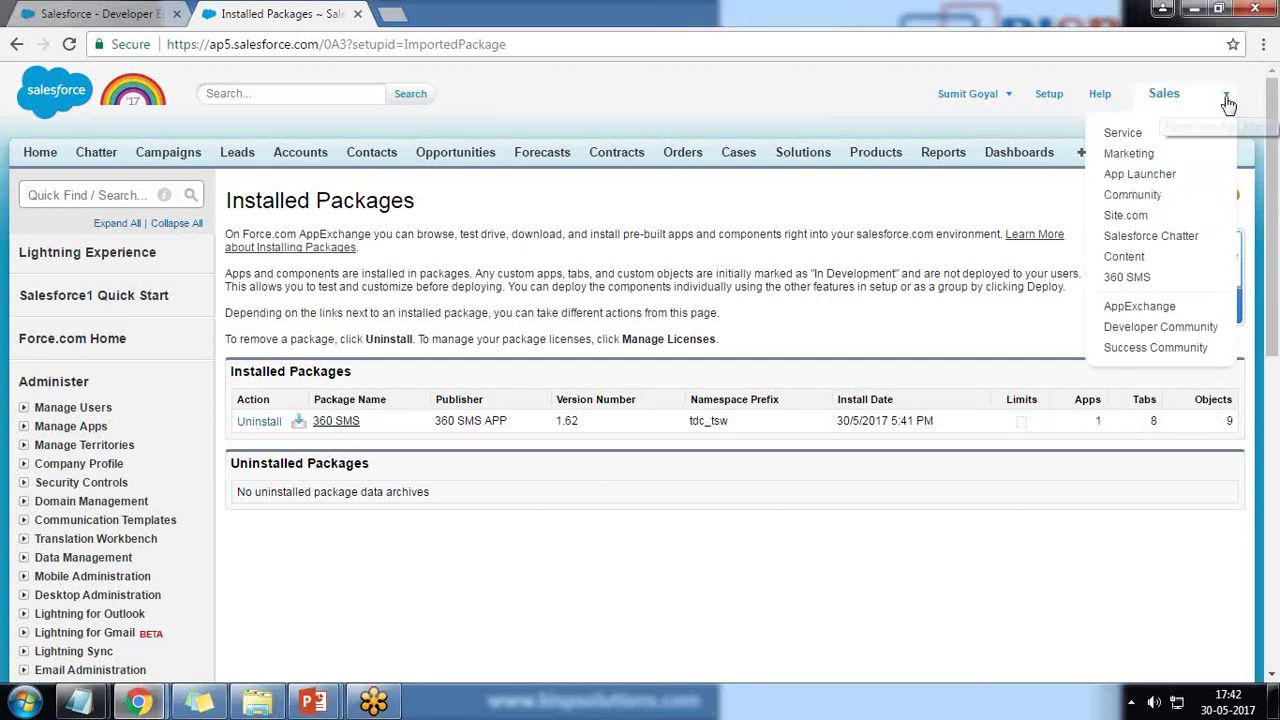
Switch to the 360 SMS app, then restore and re-maximize the browser window.
left_click(1130, 284)
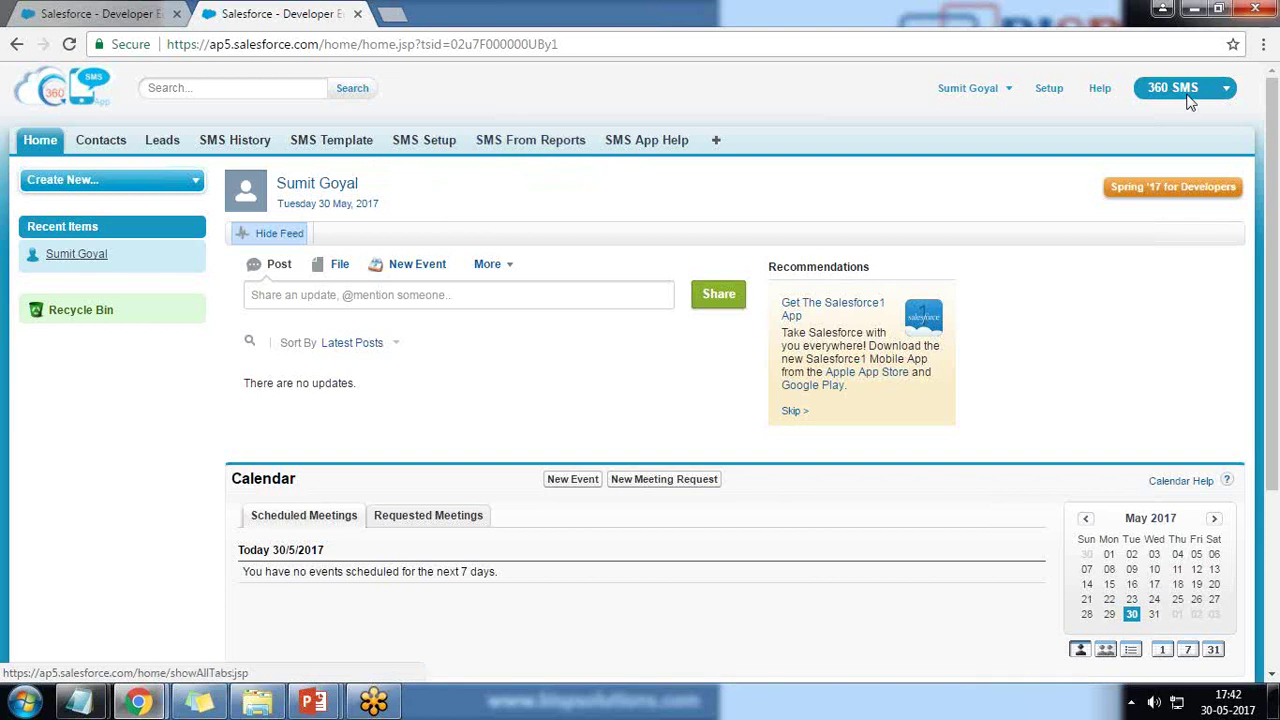
left_click(1218, 8)
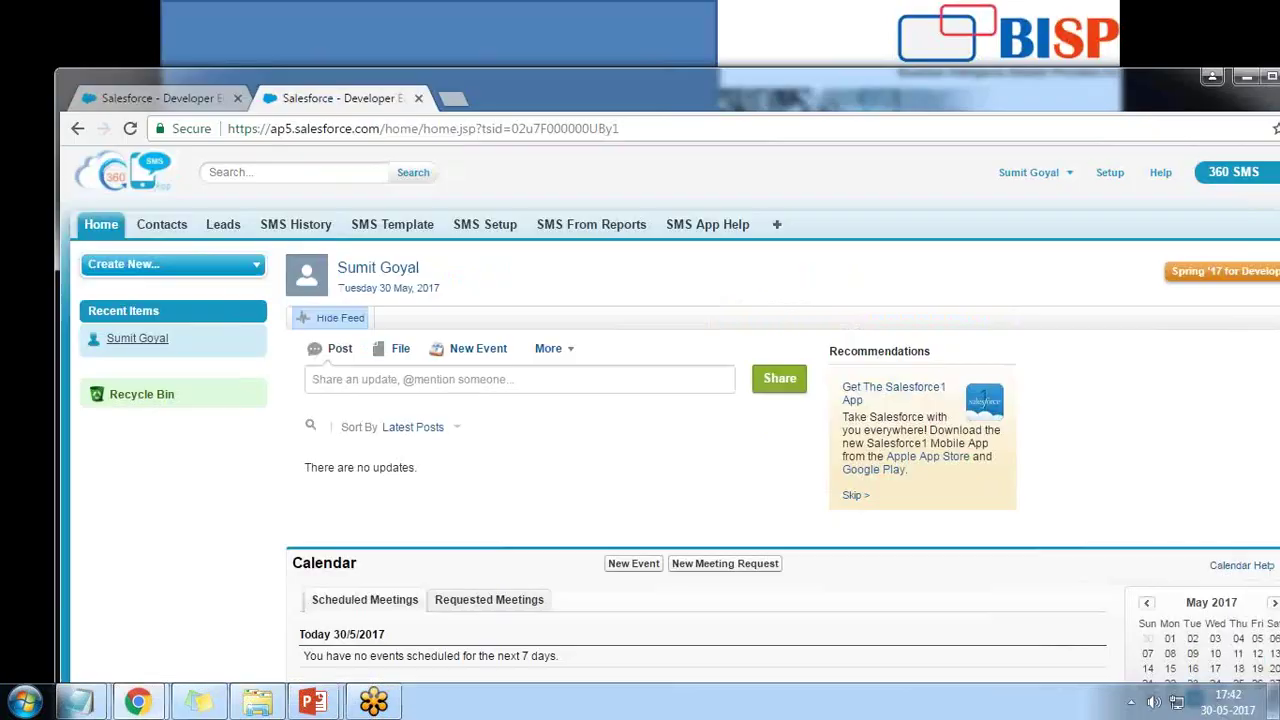
left_click(1268, 79)
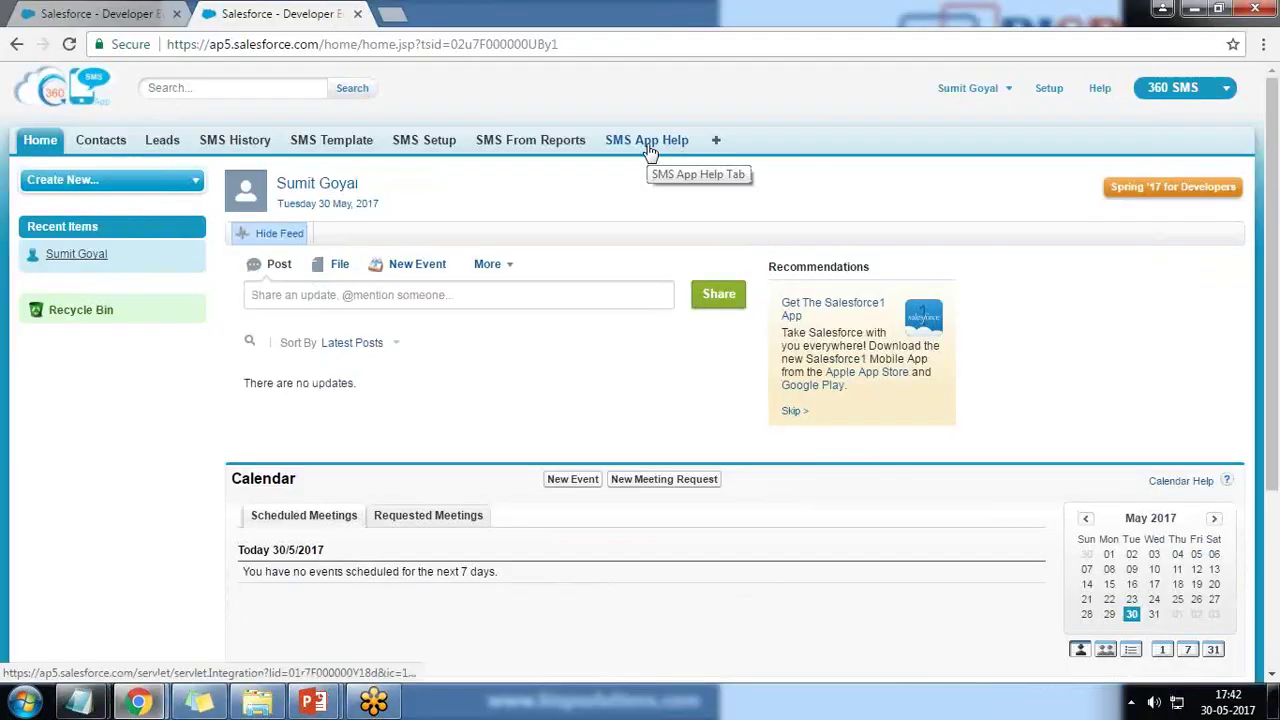
Run Outgoing Setup on the SMS Setup tab to sync the US trial number, then start Incoming Setup.
left_click(421, 143)
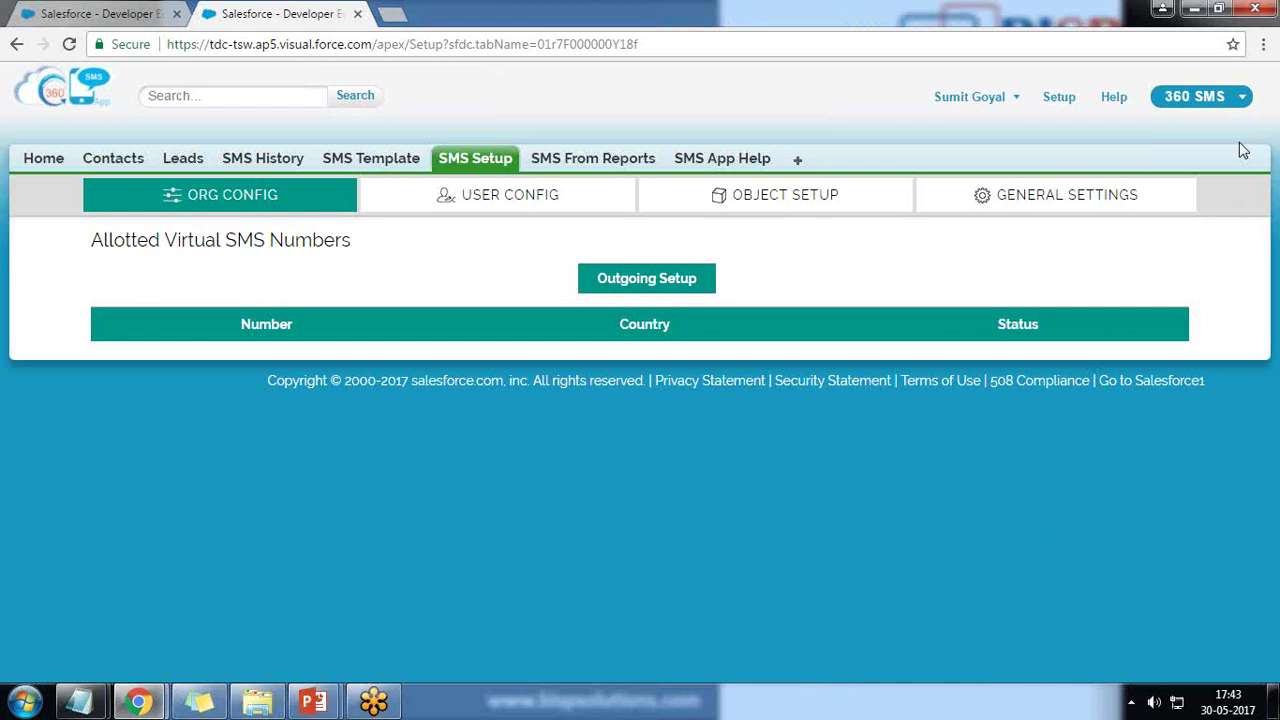
left_click(624, 285)
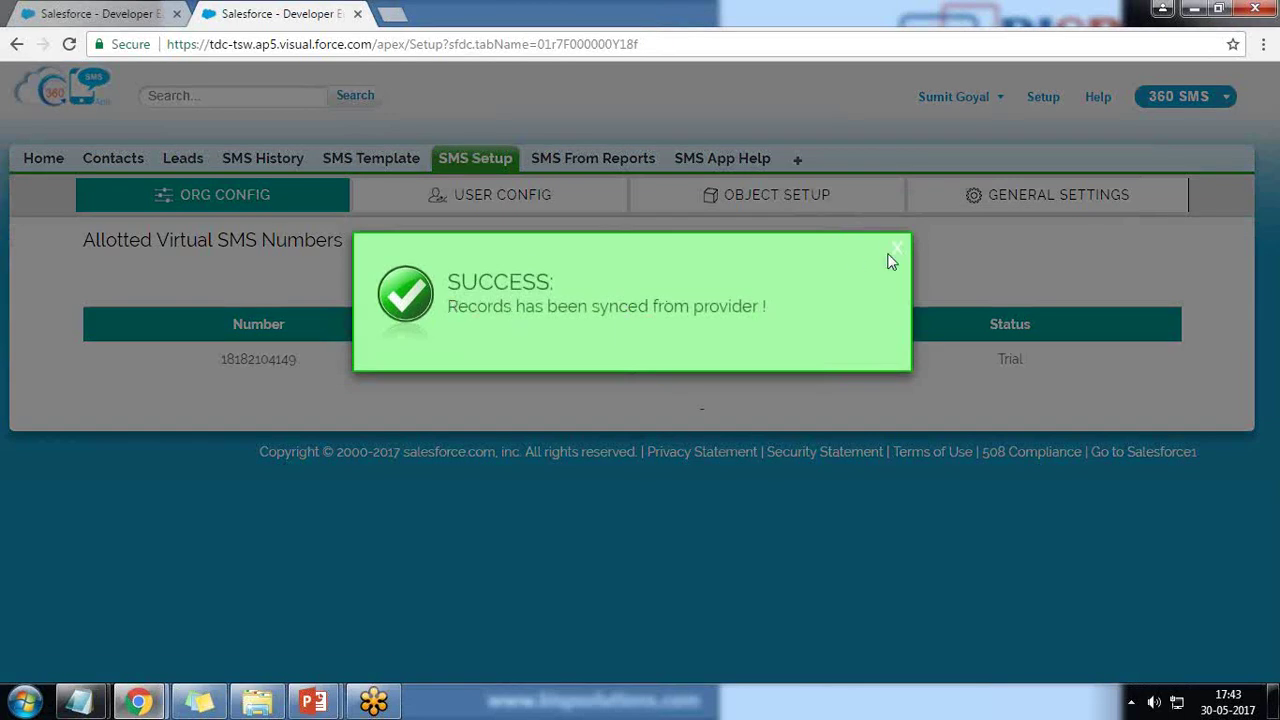
left_click(894, 247)
left_click_drag(309, 362, 230, 362)
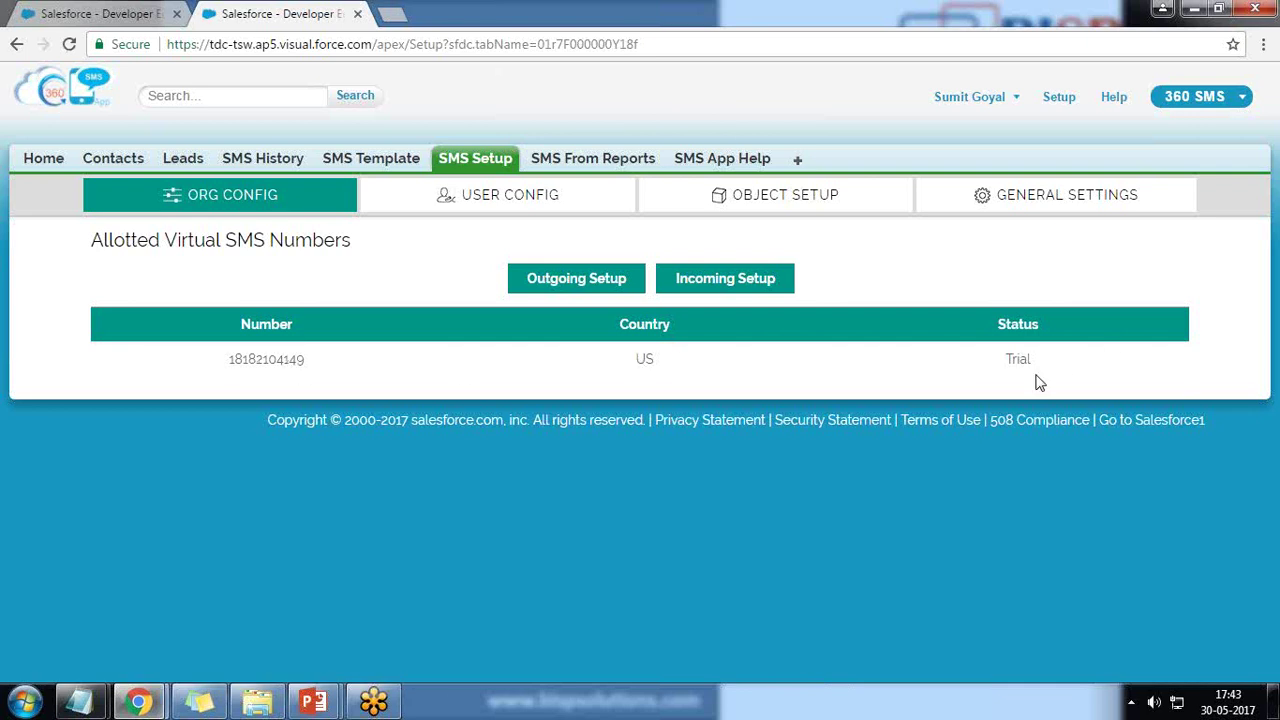
left_click(716, 279)
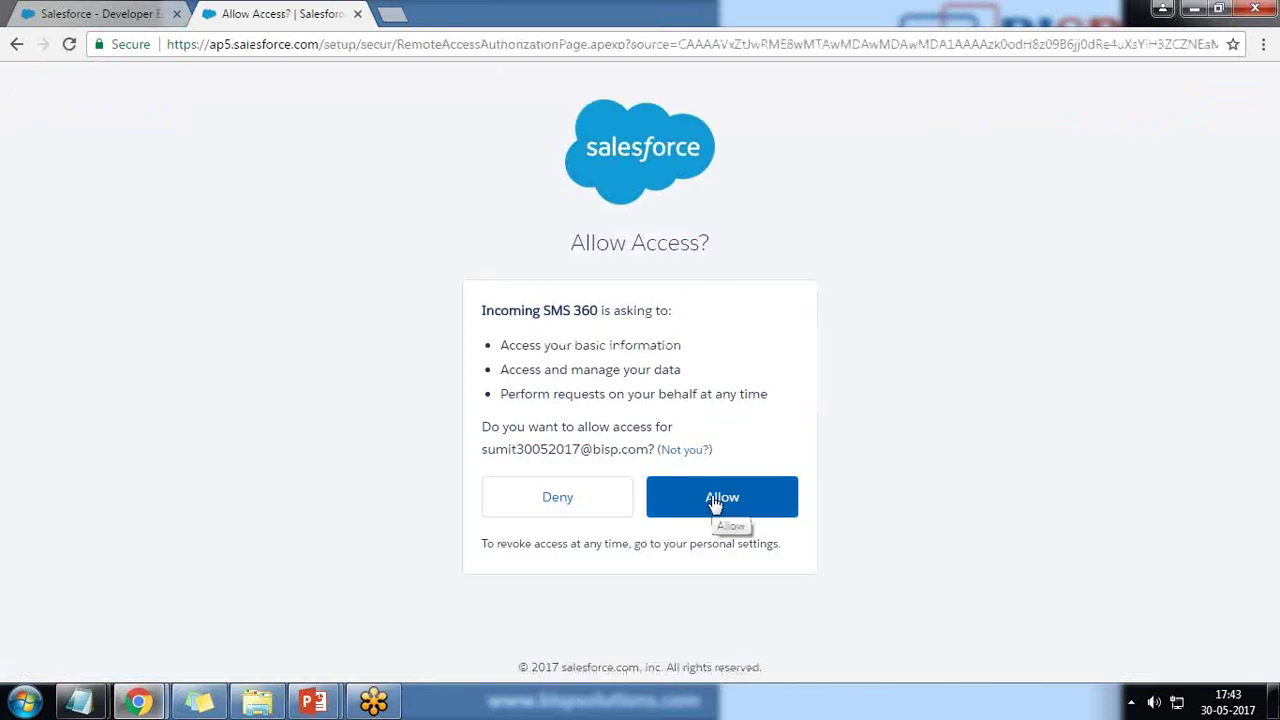
Allow Incoming SMS 360 access, log in again with username and password, and dismiss the success message.
left_click(716, 503)
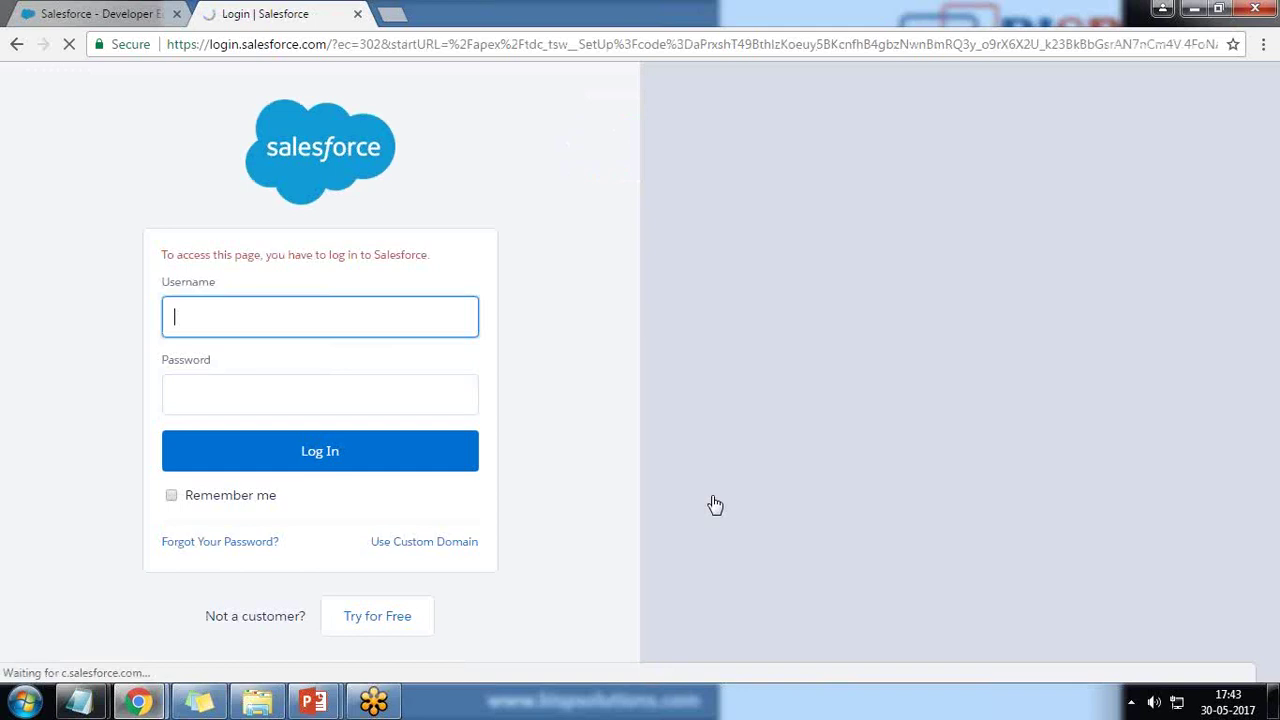
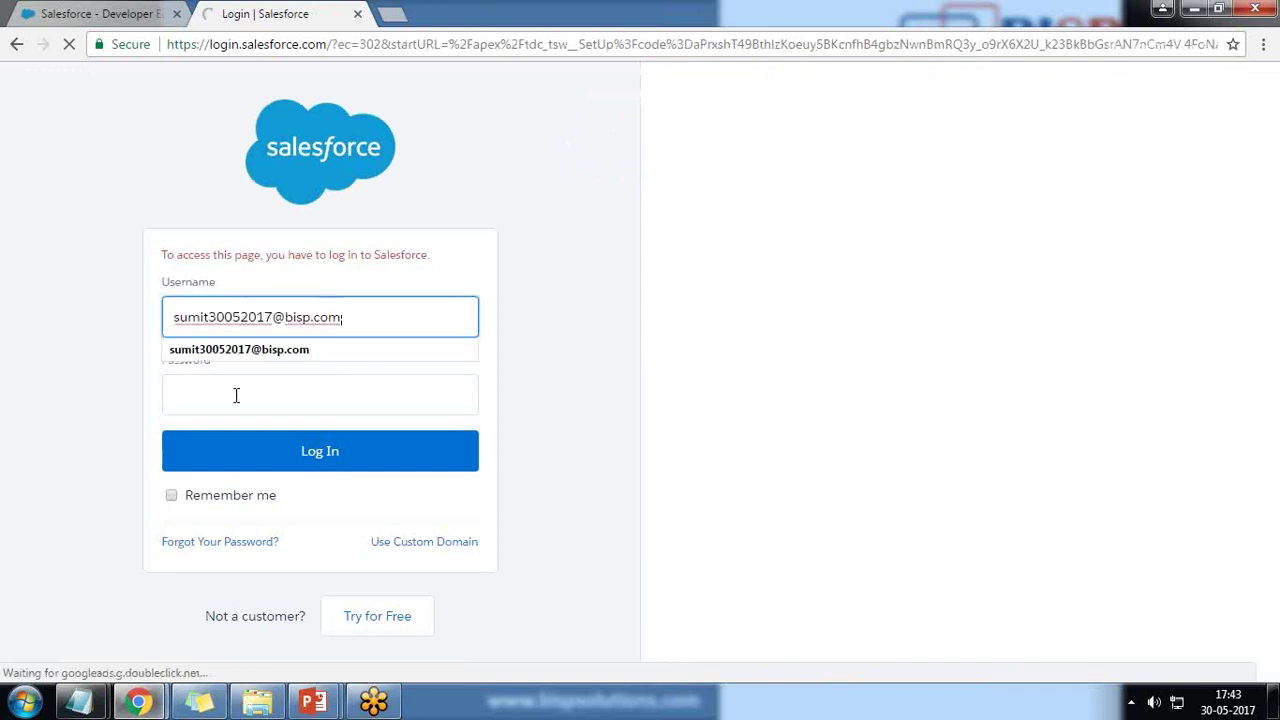
left_click(236, 396)
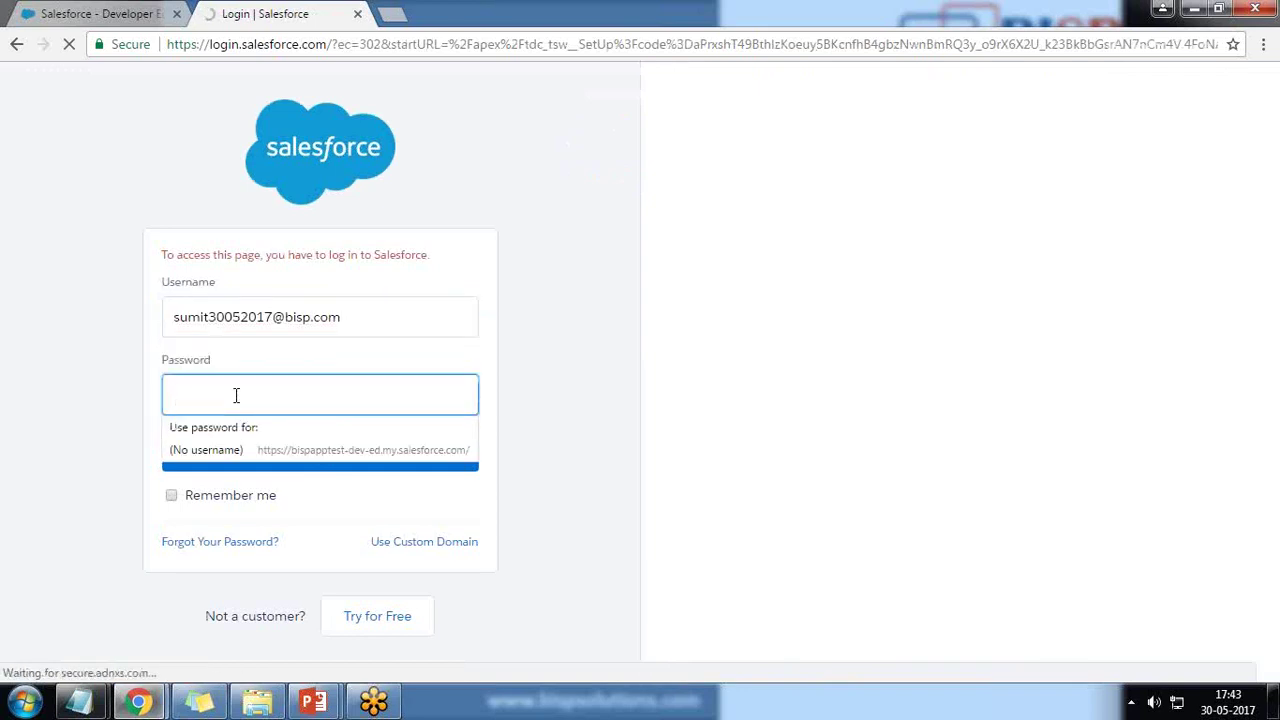
type("••••")
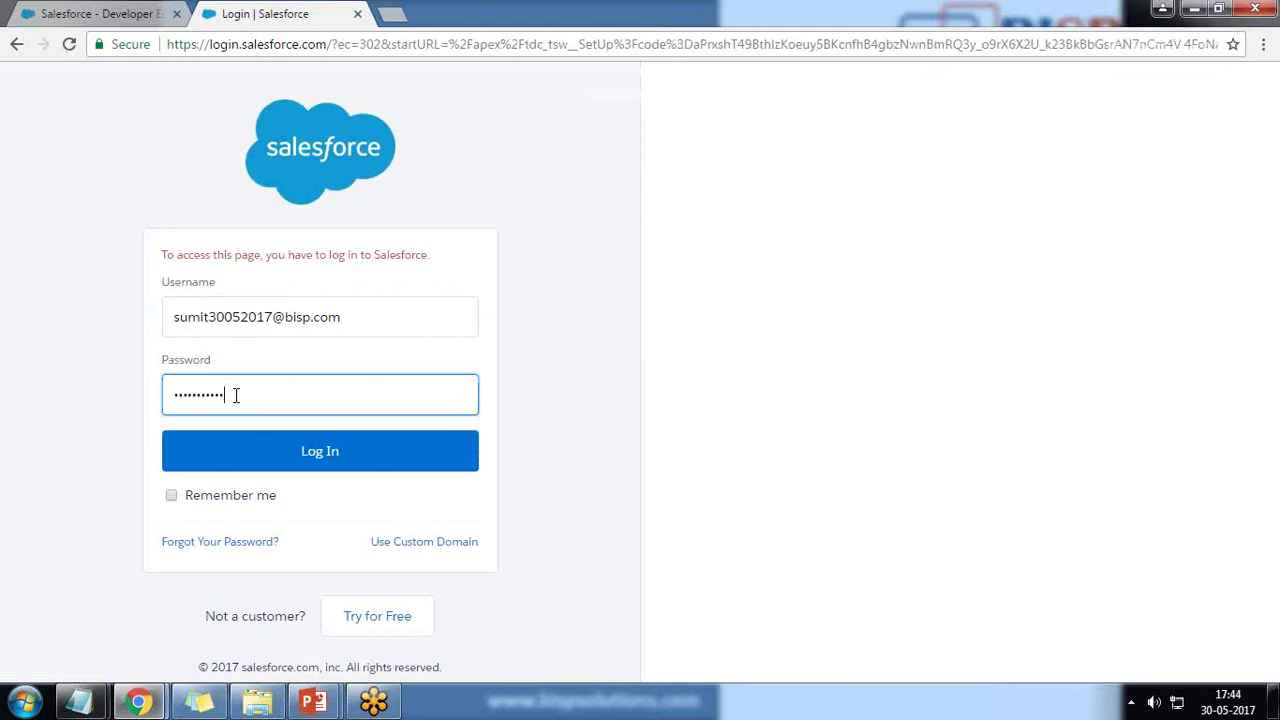
key("Return")
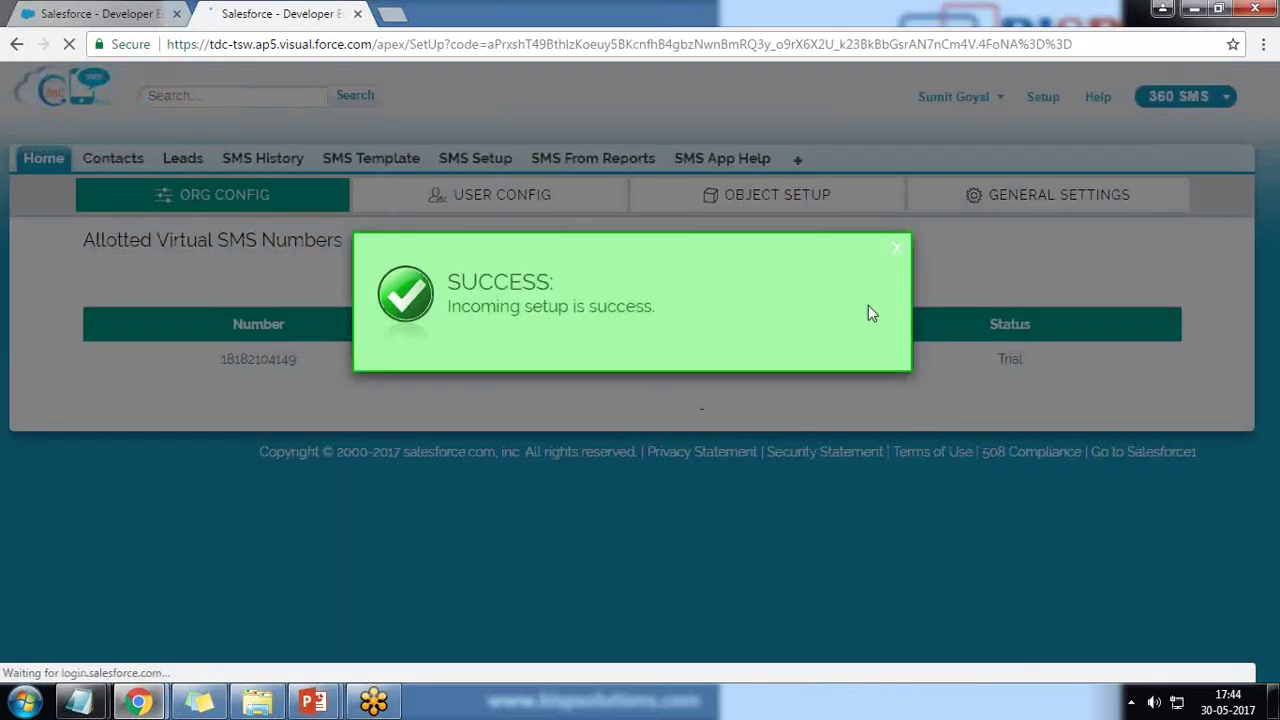
left_click(896, 248)
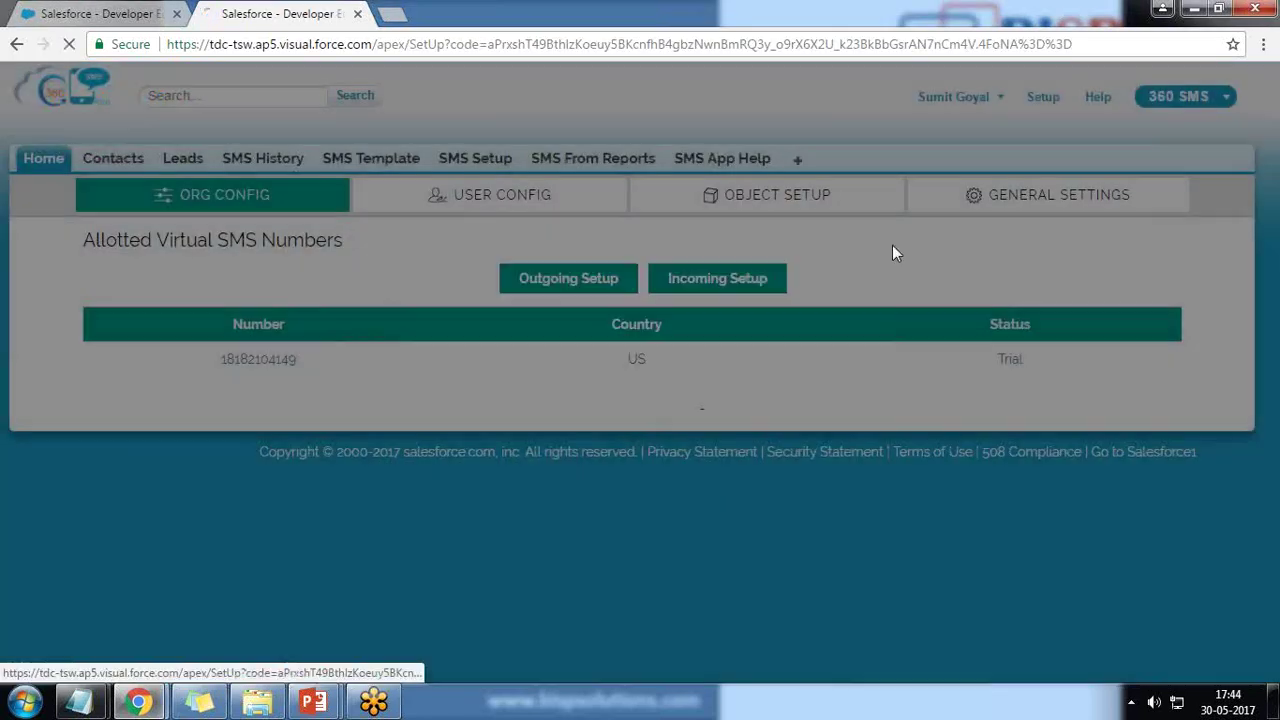
In User Config, assign the US virtual number to a System Administrator profile user.
left_click(487, 203)
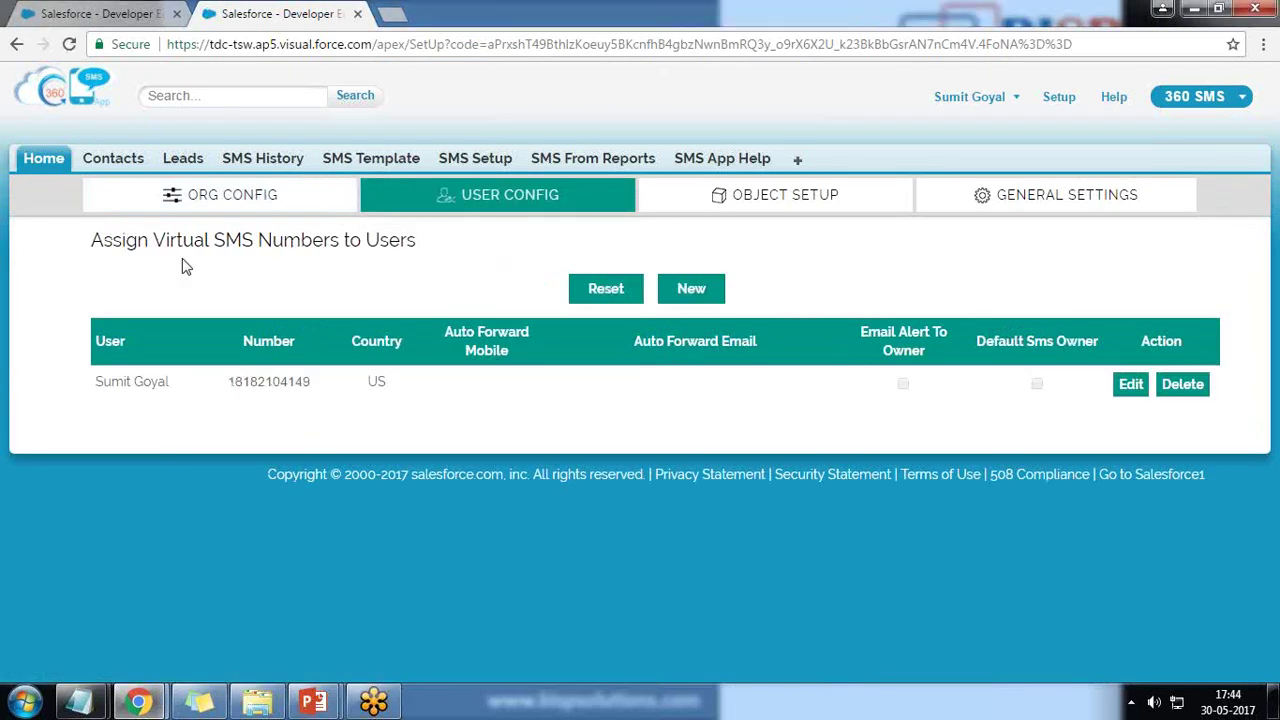
left_click_drag(100, 240, 197, 300)
left_click(197, 300)
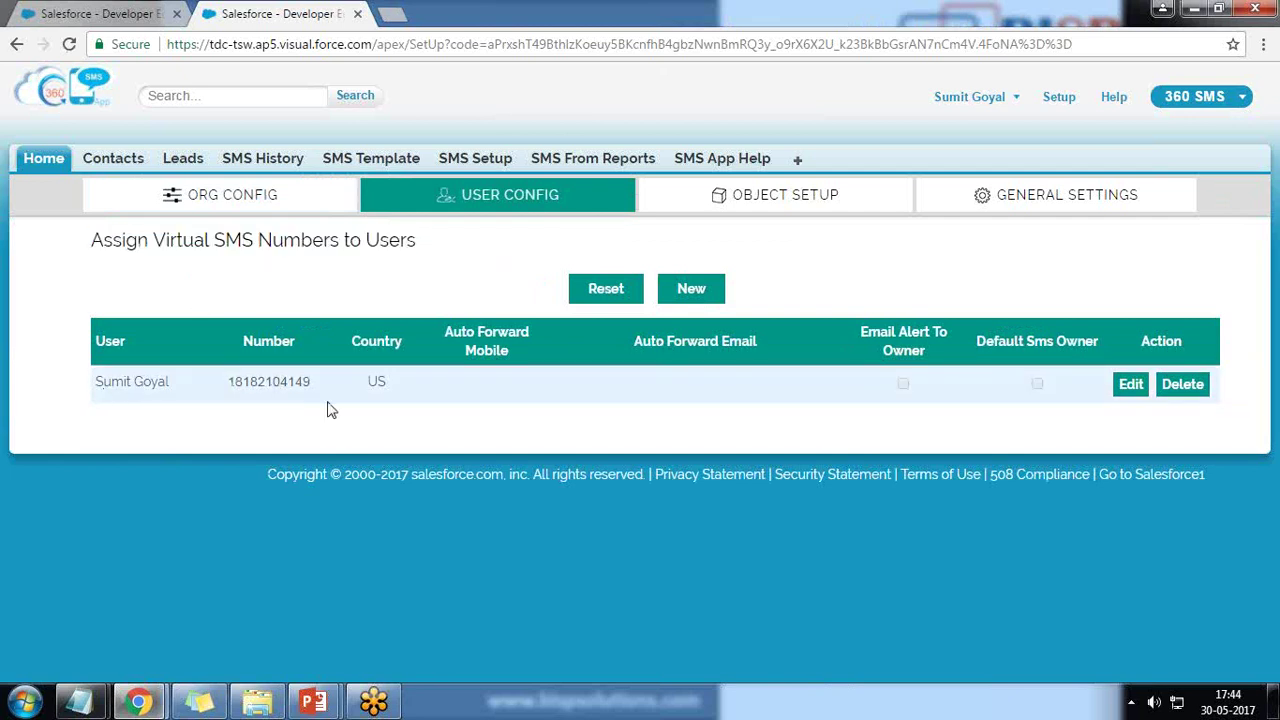
left_click(697, 292)
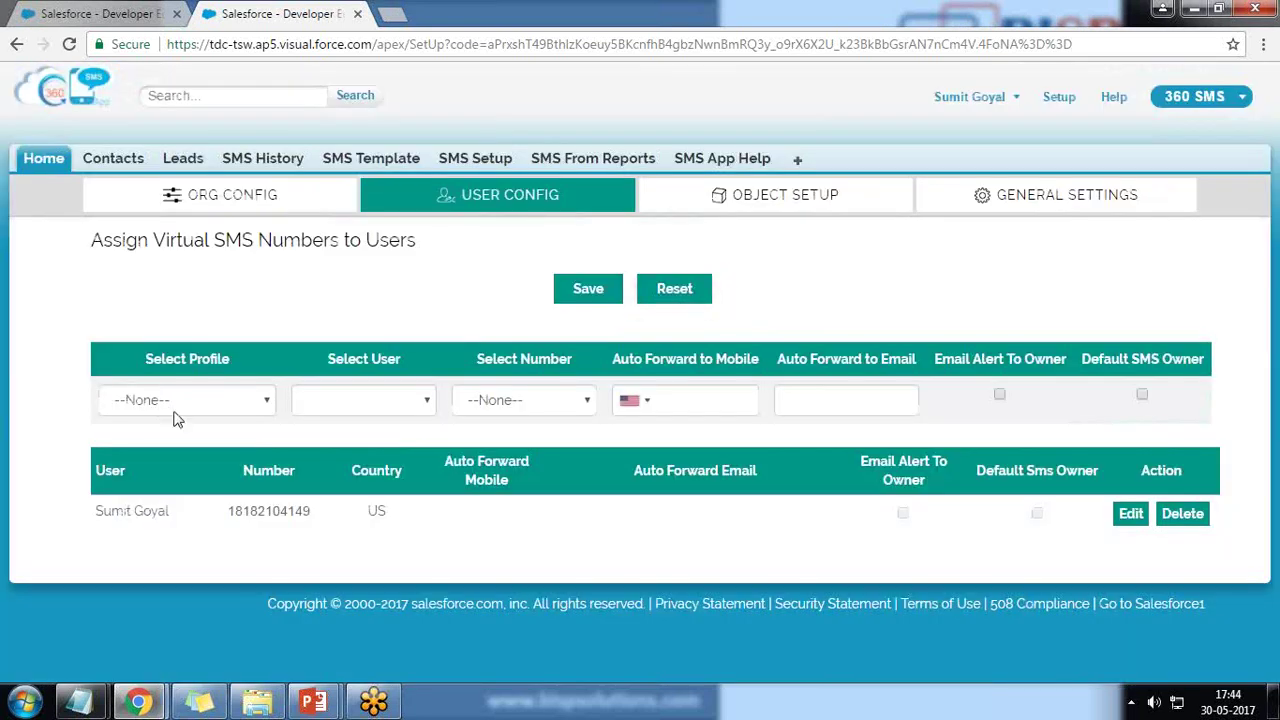
left_click(192, 401)
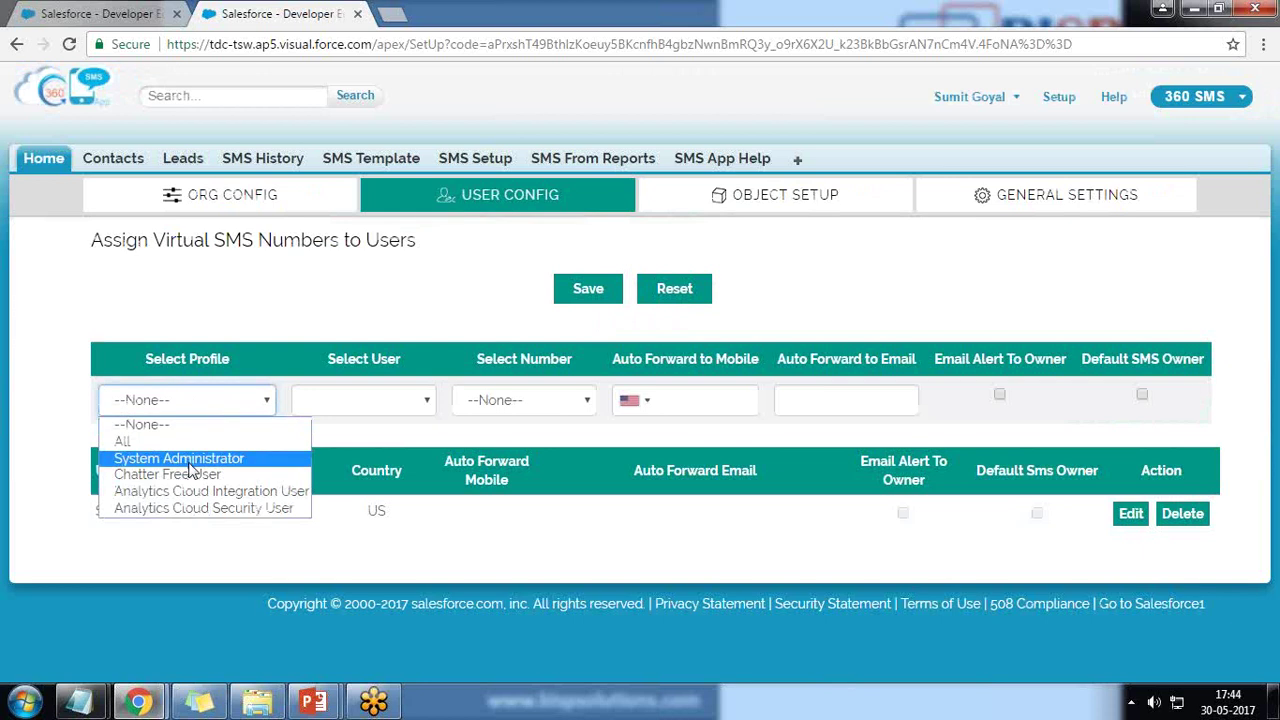
left_click(189, 460)
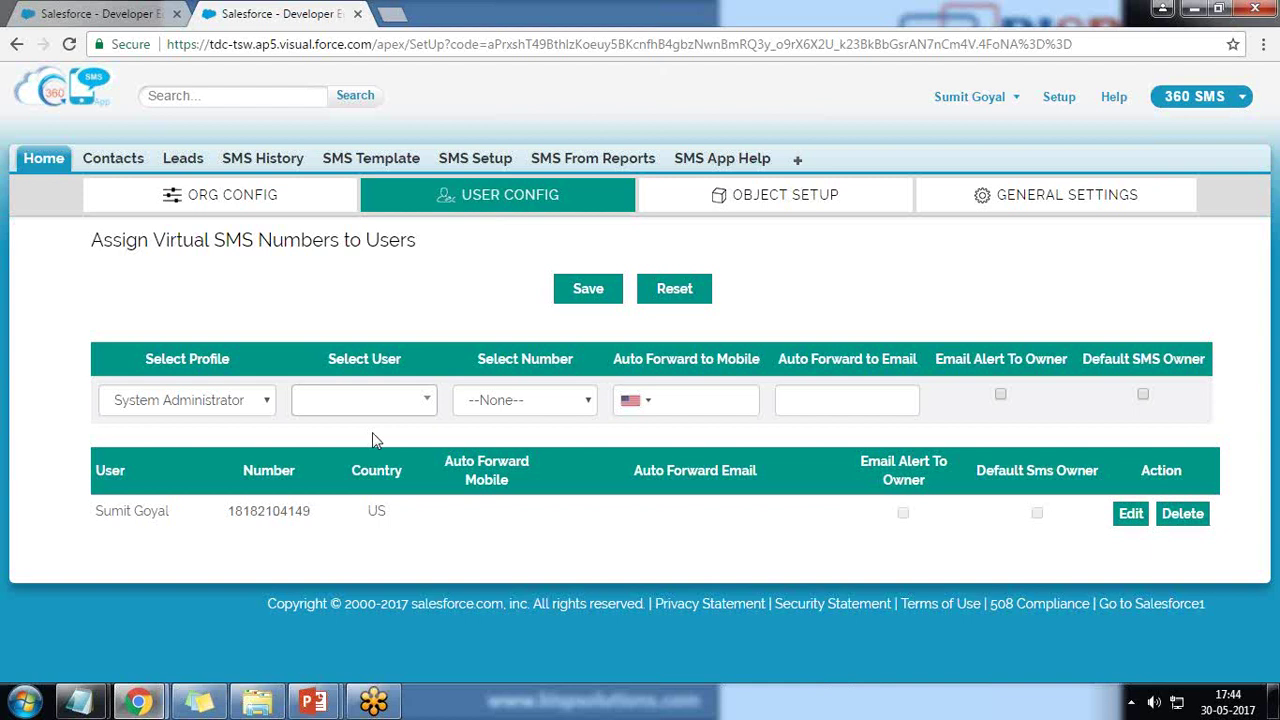
left_click(432, 406)
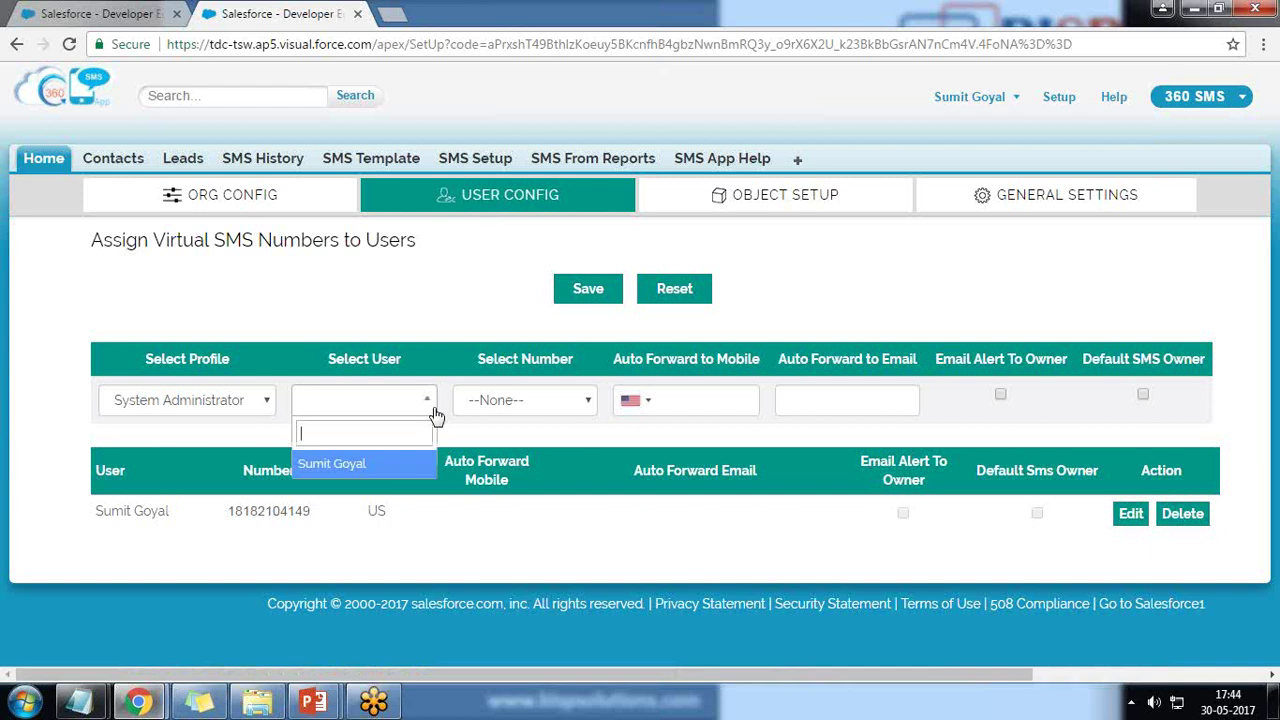
left_click(363, 465)
left_click(580, 408)
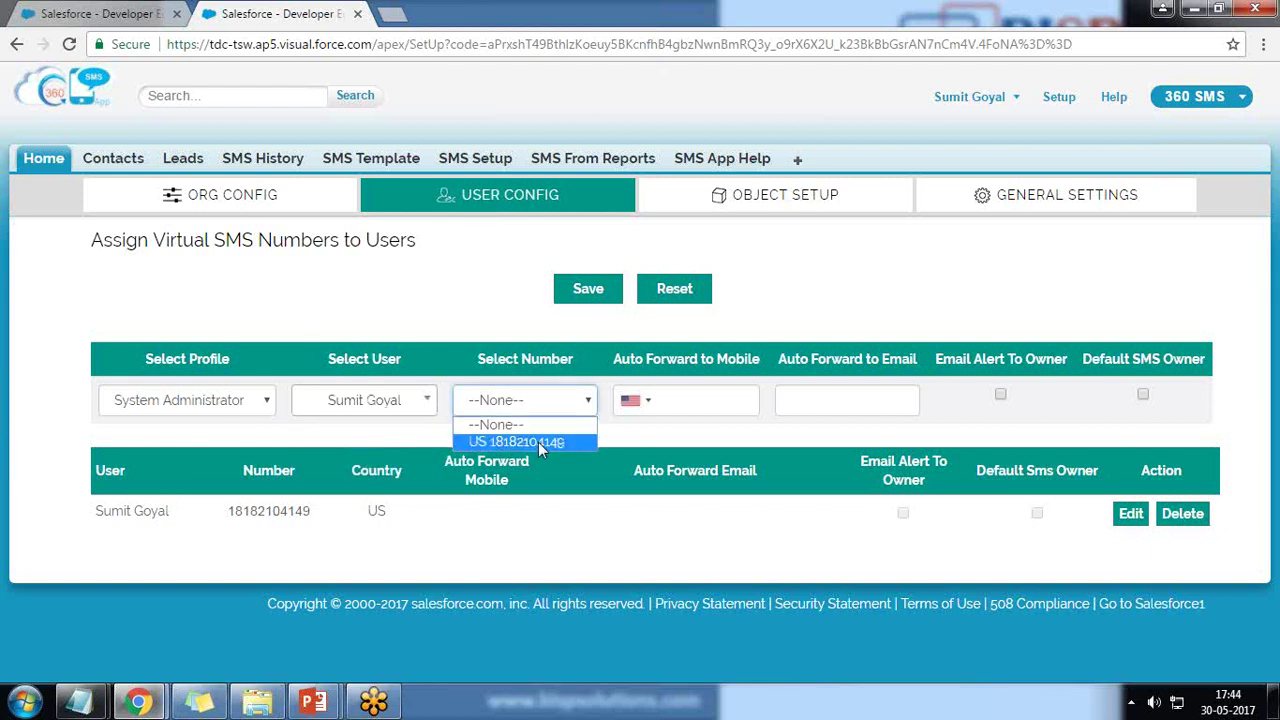
left_click(538, 442)
Enter the auto-forward mobile number with country code 91.
left_click(660, 400)
mouse_move(632, 368)
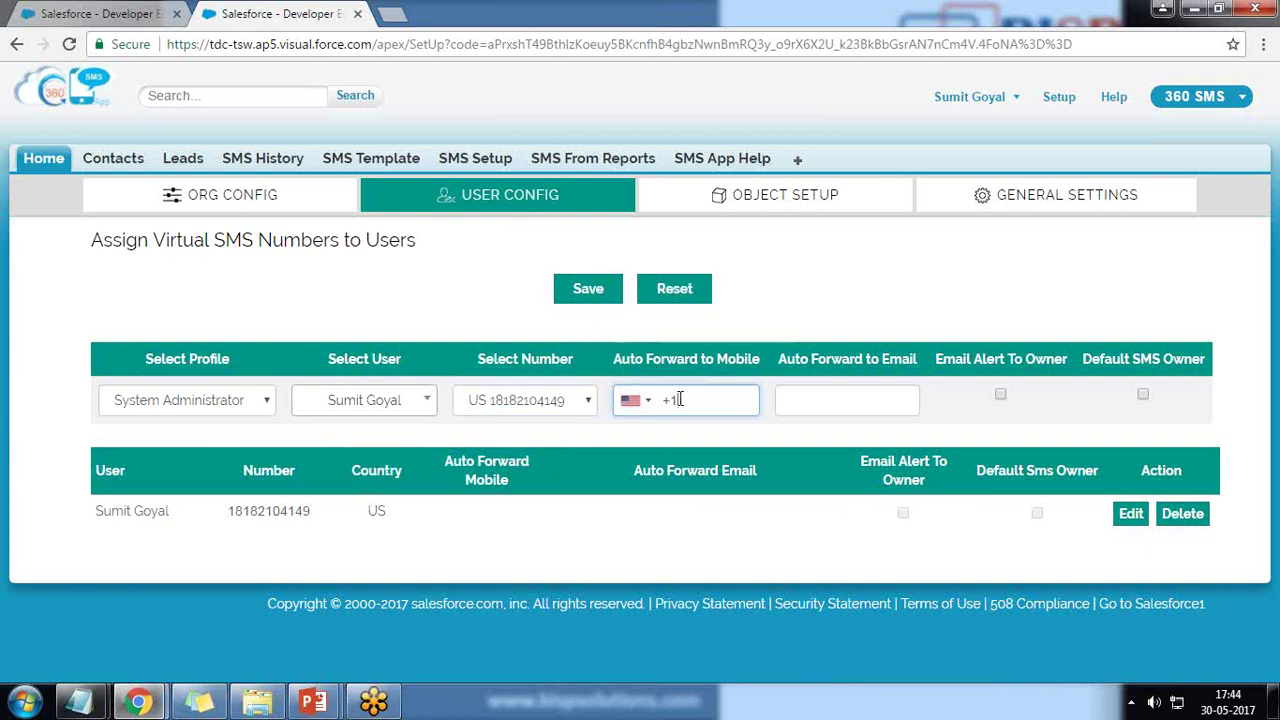
key("BackSpace")
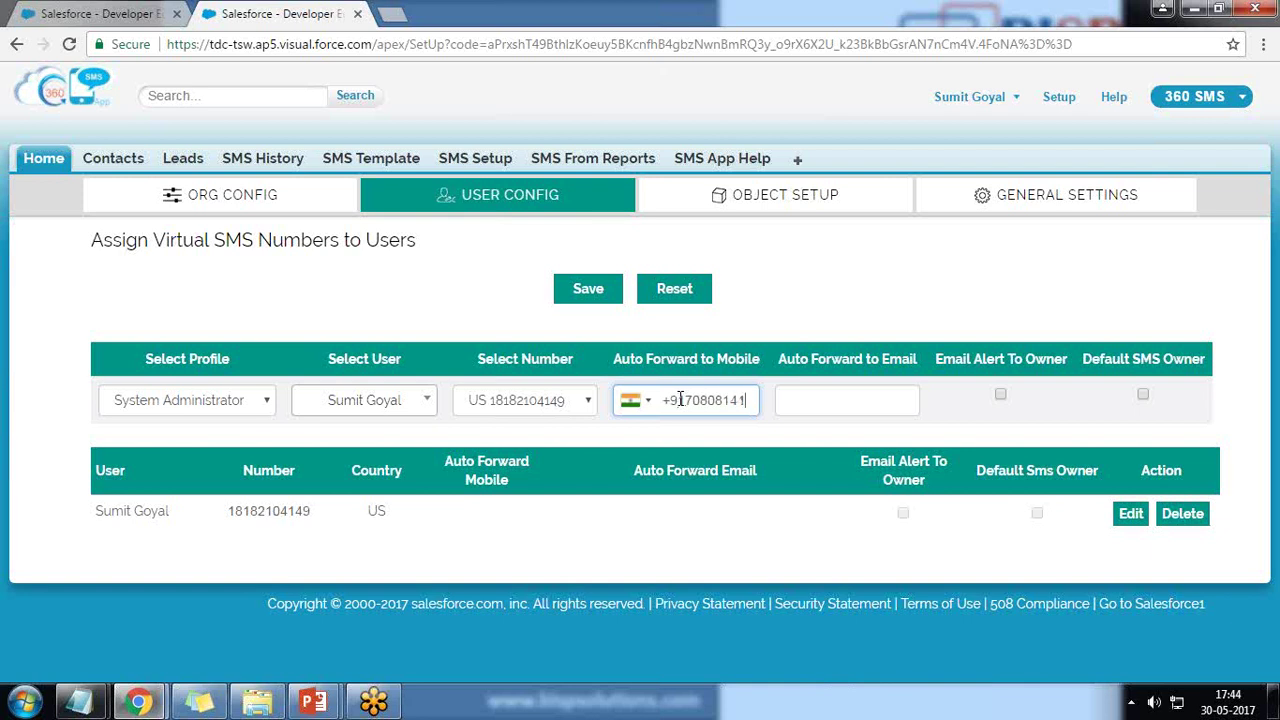
Fill in the auto-forward e-mail address and save the user's number assignment.
left_click(874, 388)
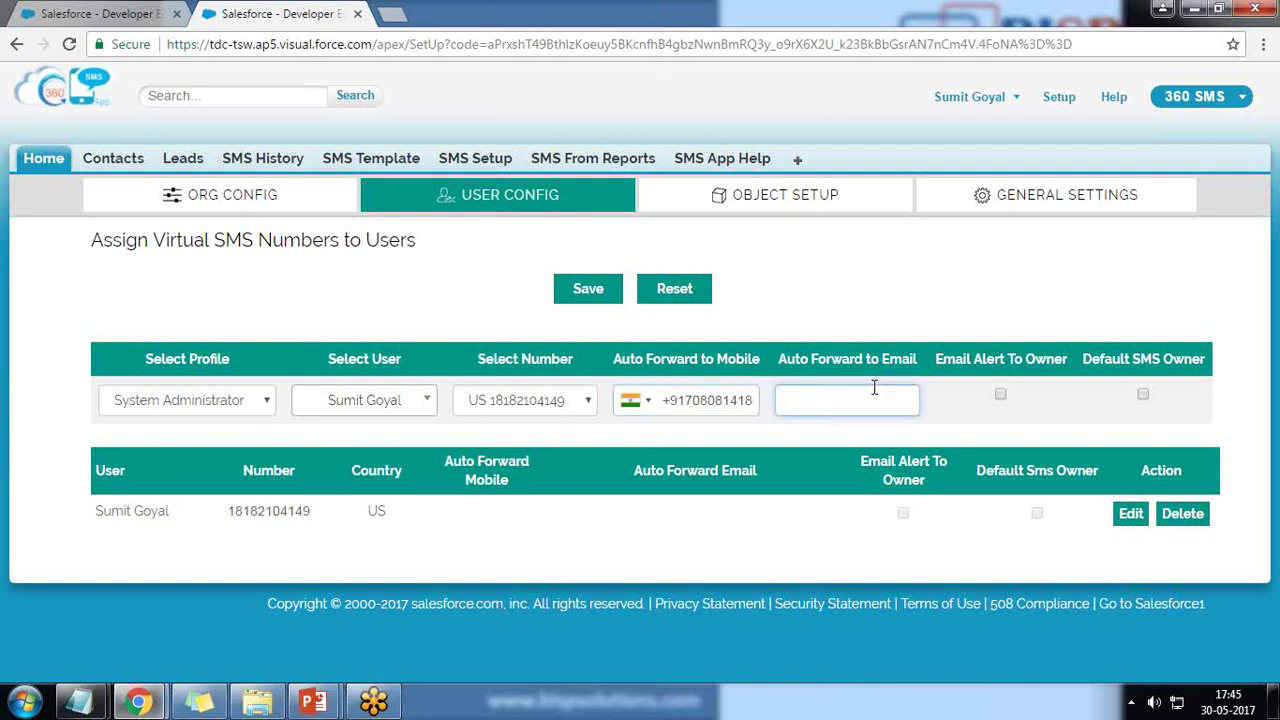
key("Tab")
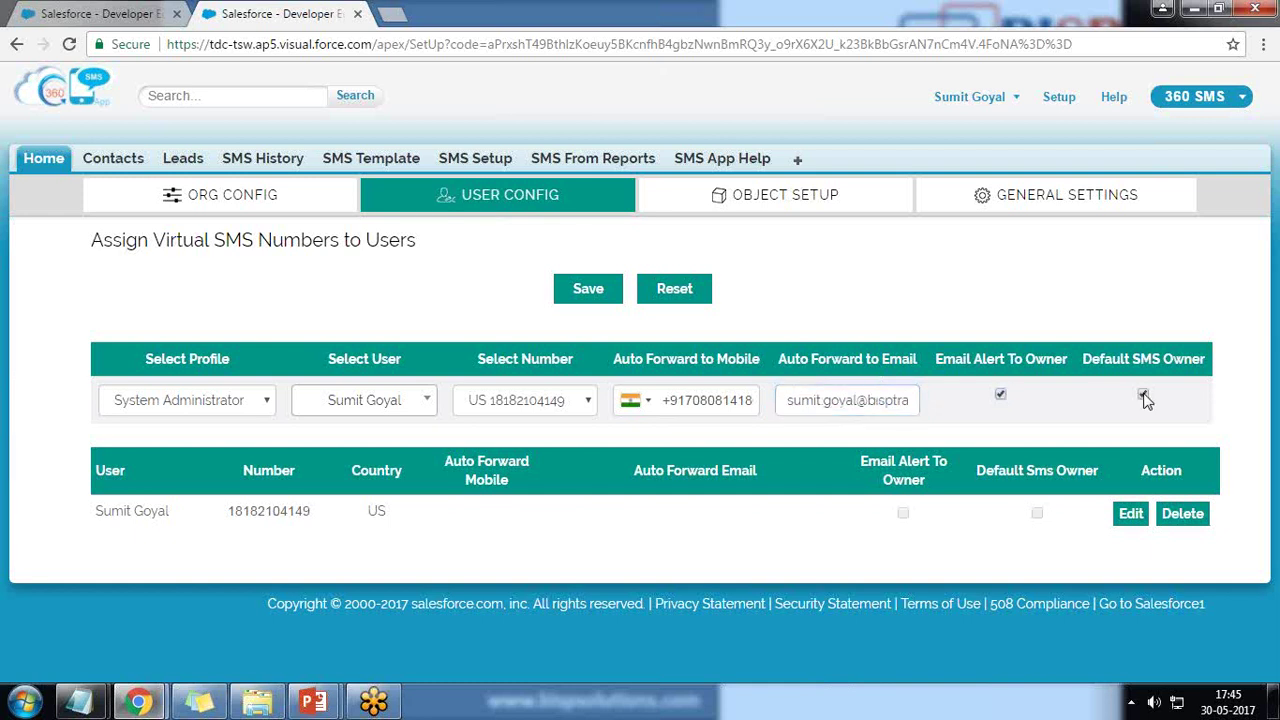
left_click(594, 289)
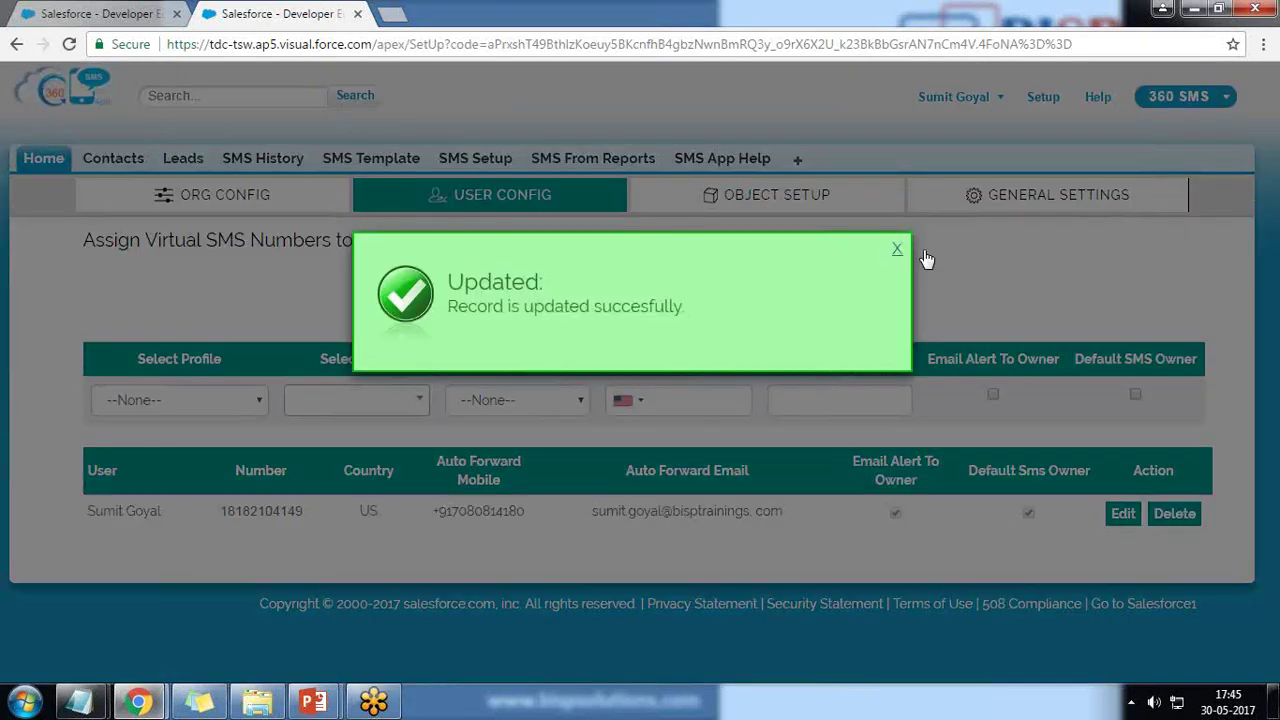
left_click(905, 250)
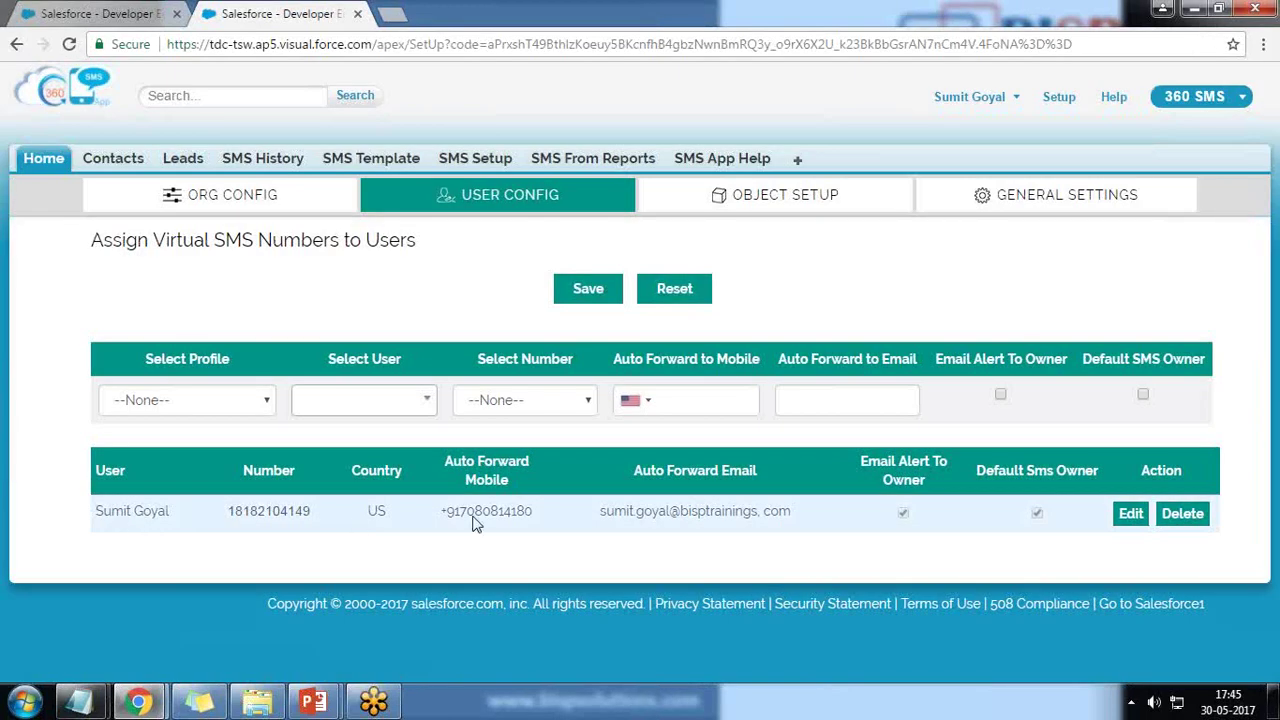
Review the object-to-phone mappings in Object Setup, then go to the Contacts home page.
left_click(753, 222)
scroll(123, 360, "down", 1)
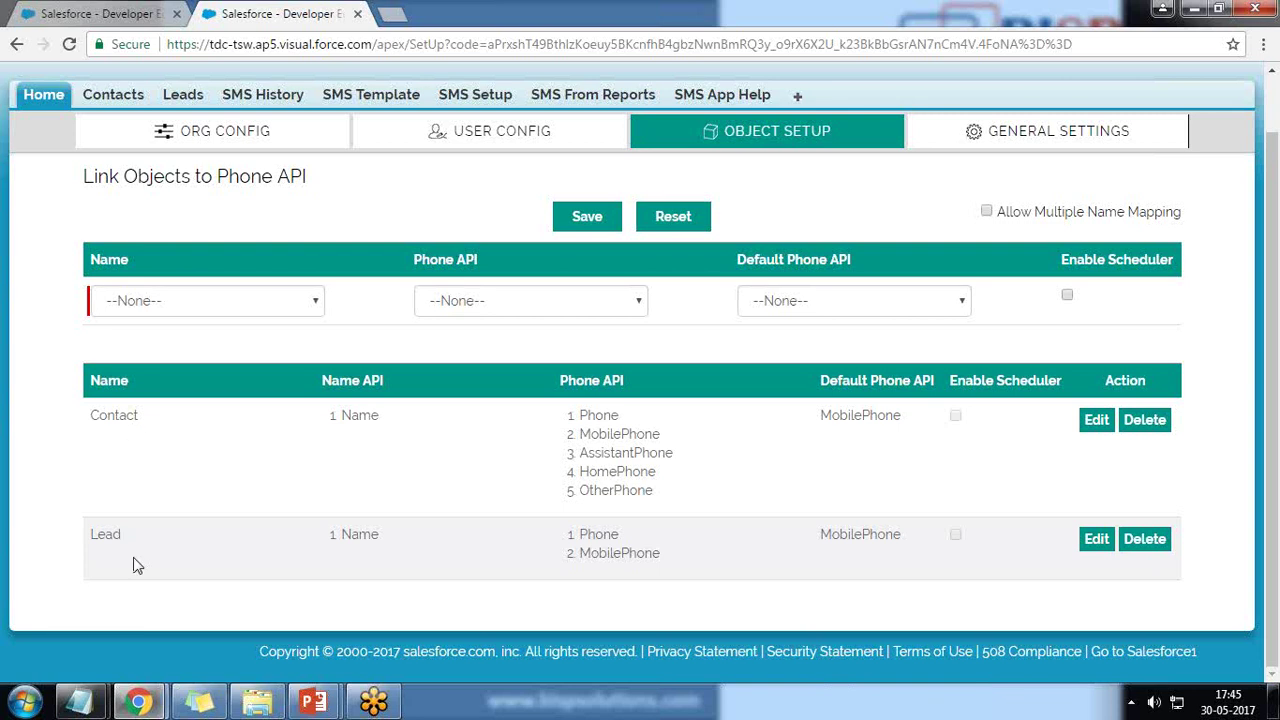
left_click(315, 304)
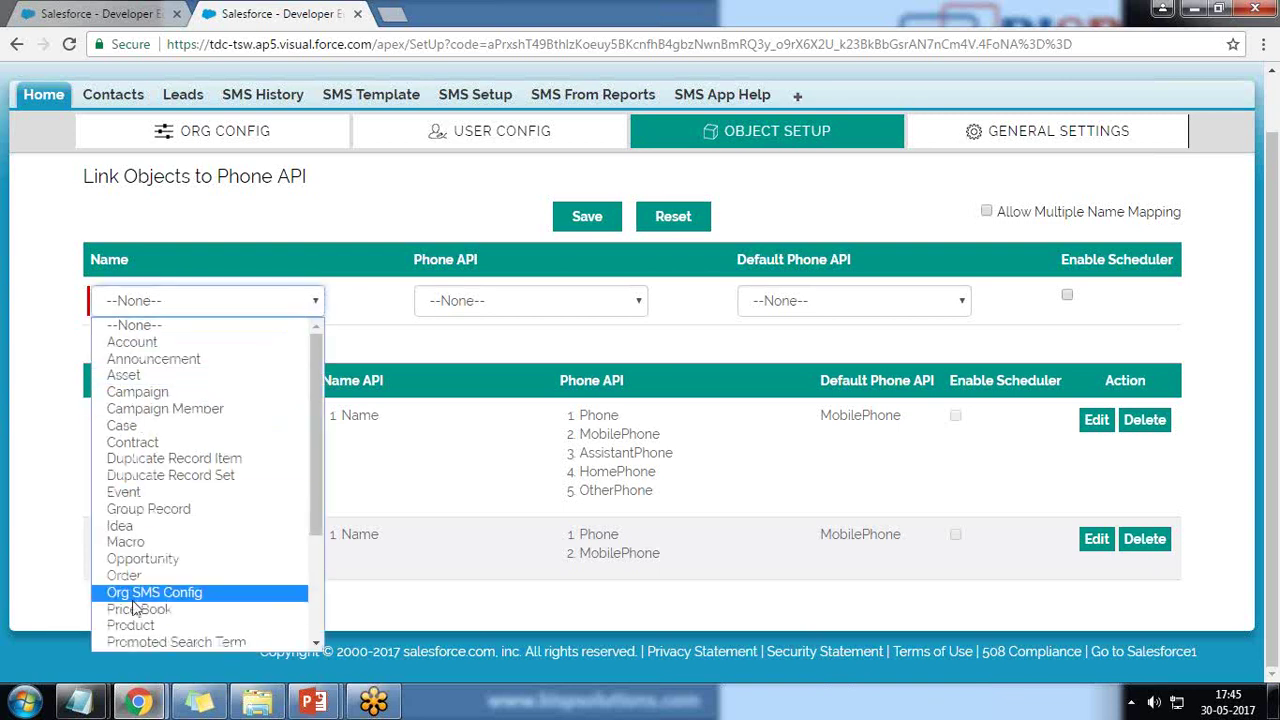
left_click(20, 508)
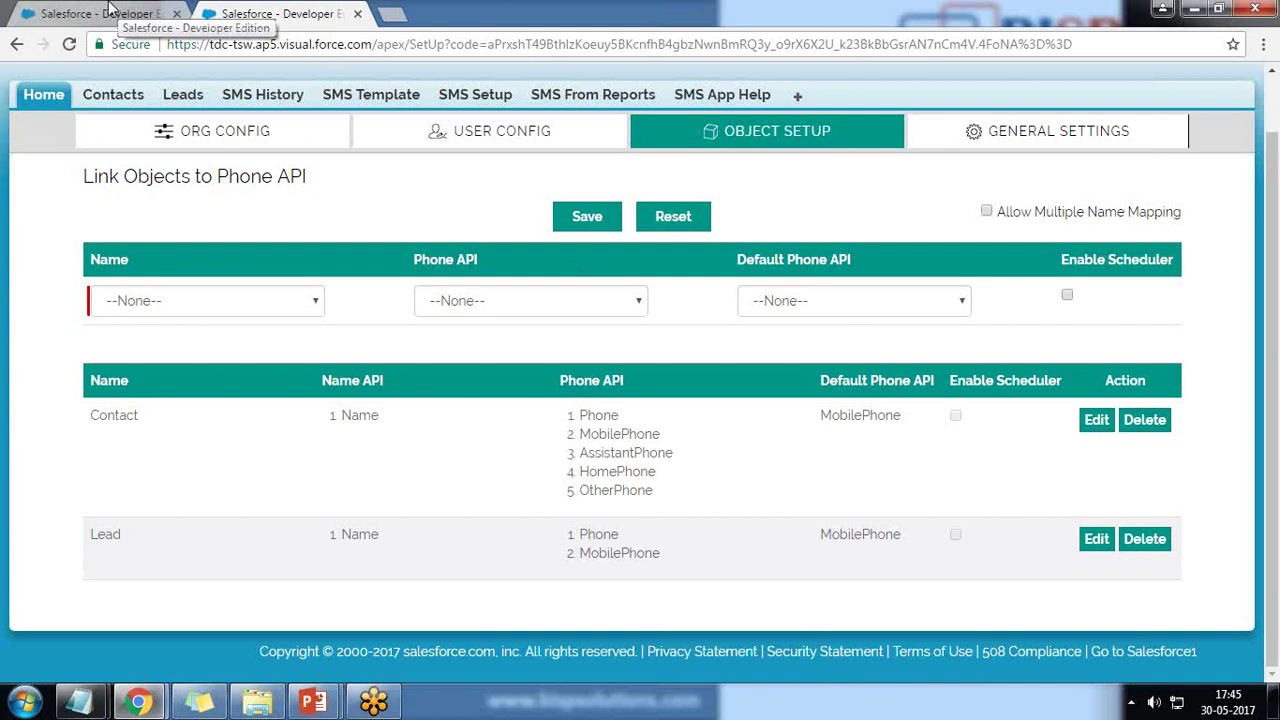
left_click(108, 15)
left_click(376, 160)
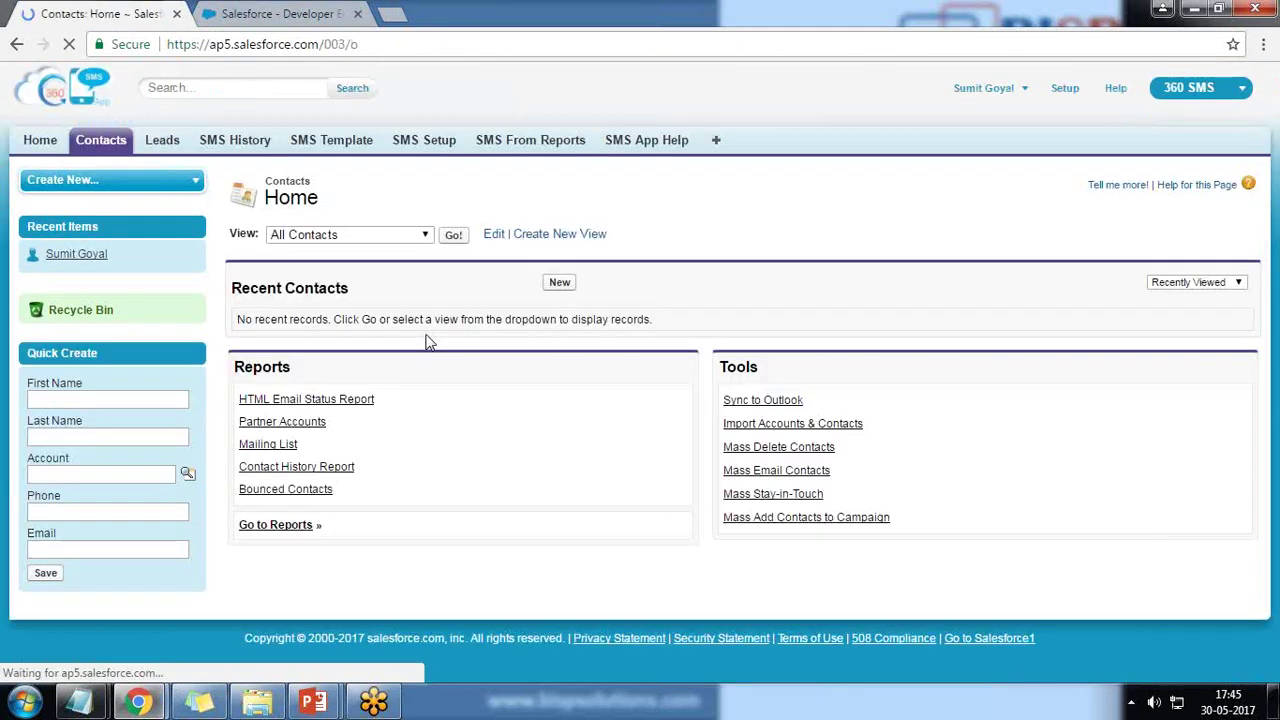
Edit the Contact Layout from Setup > Customize > Contacts > Page Layouts.
left_click(1067, 93)
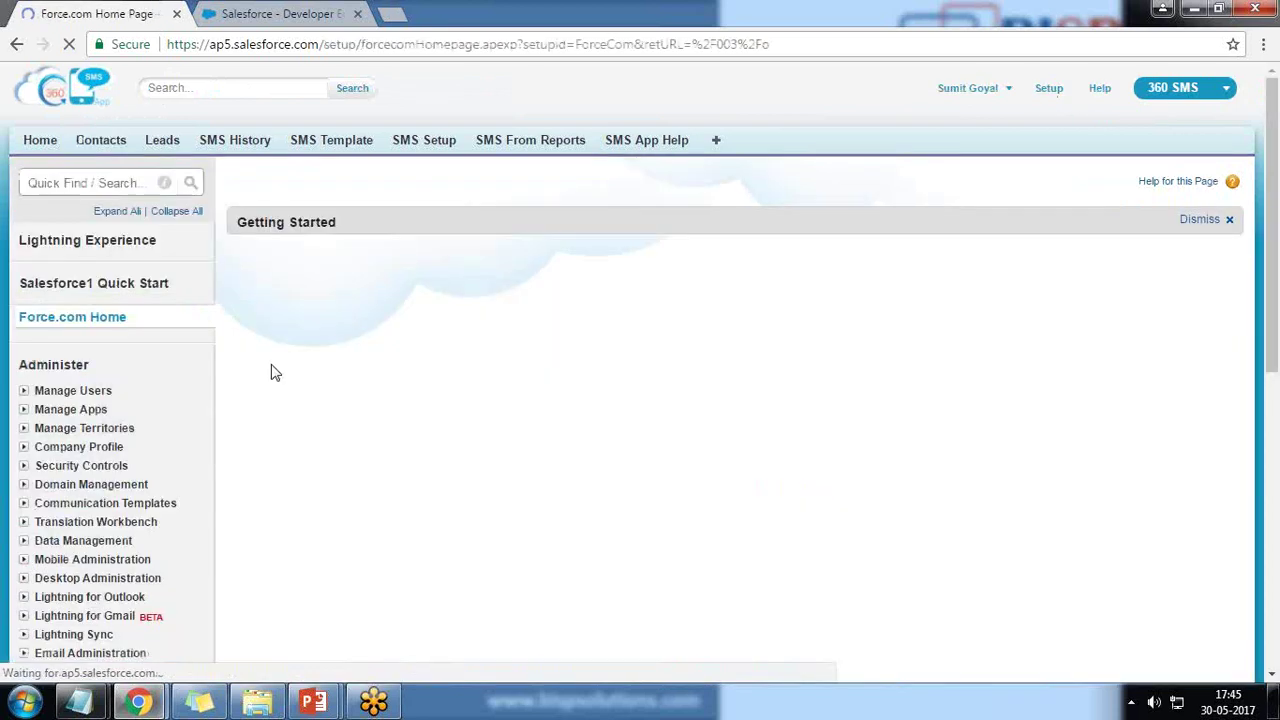
scroll(275, 370, "down", 2)
scroll(275, 370, "down", 3)
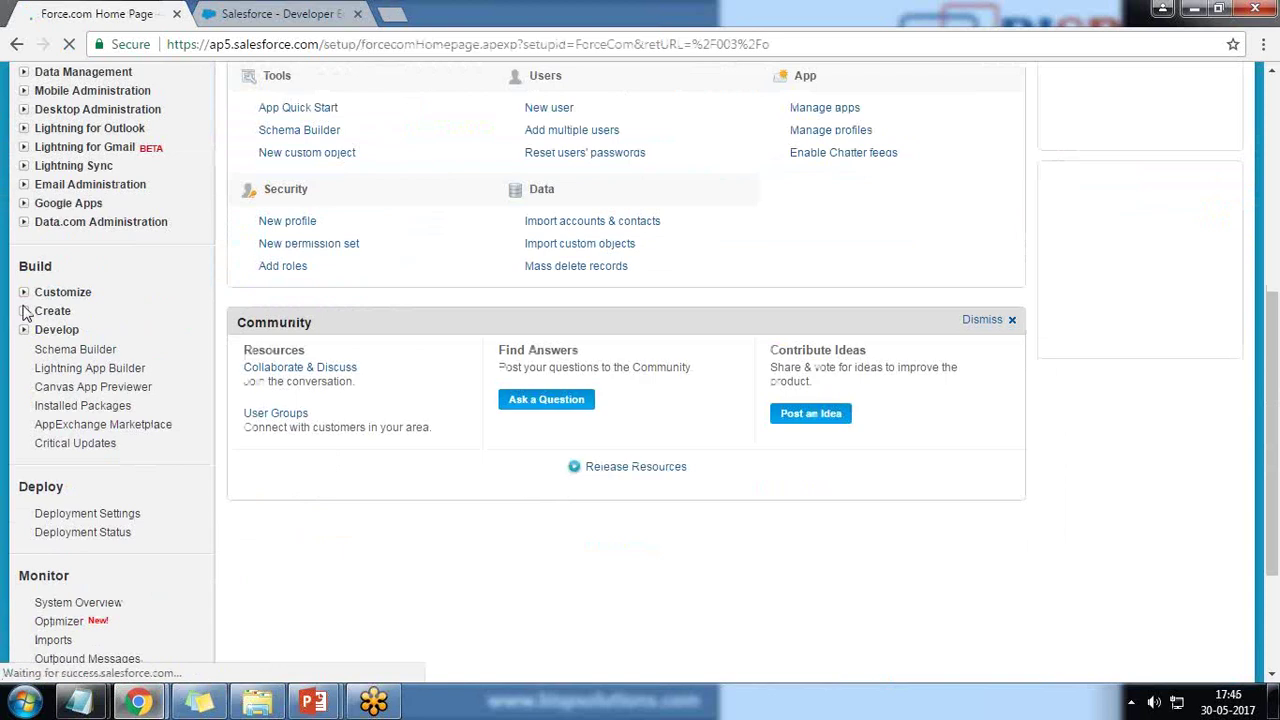
left_click(62, 291)
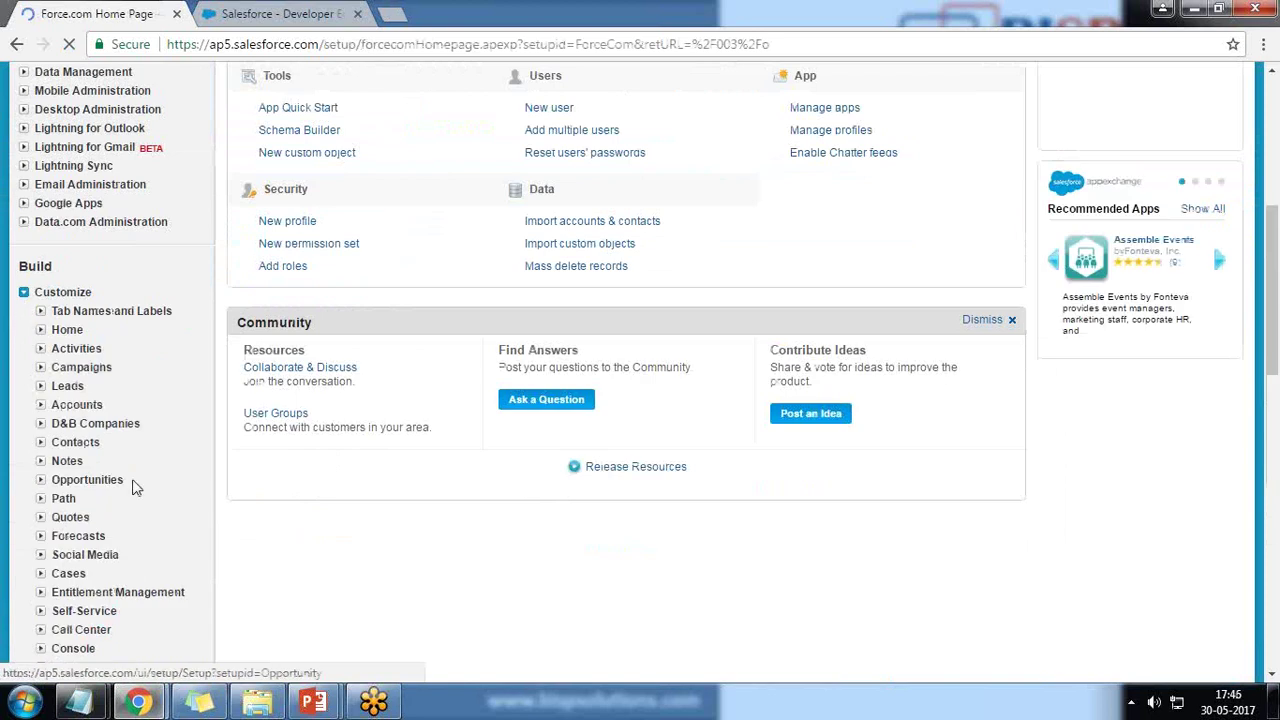
left_click(40, 442)
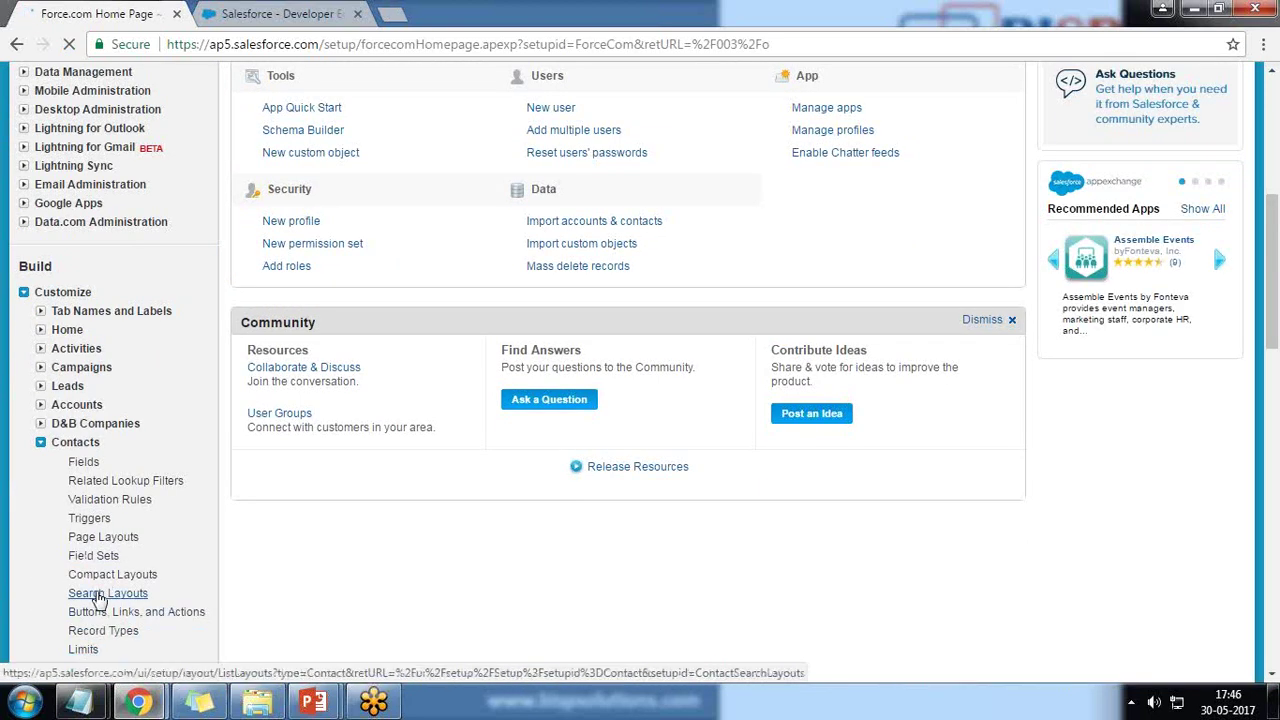
left_click(100, 540)
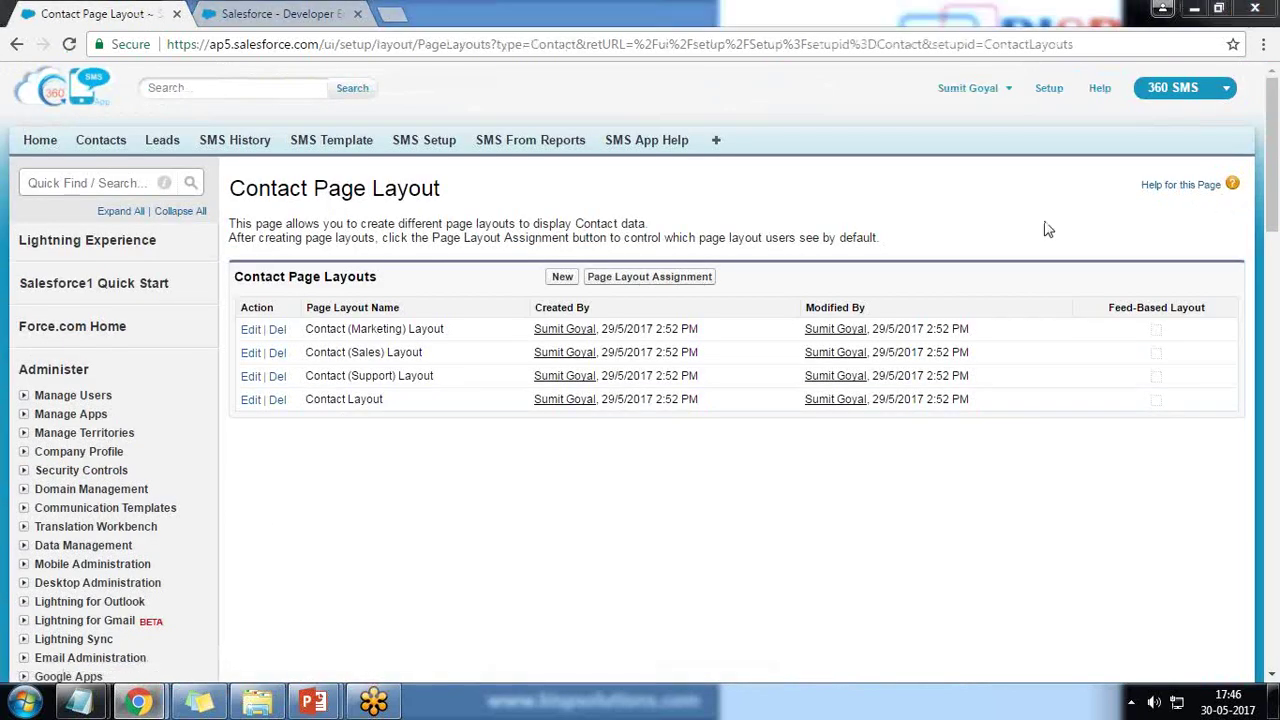
left_click(252, 400)
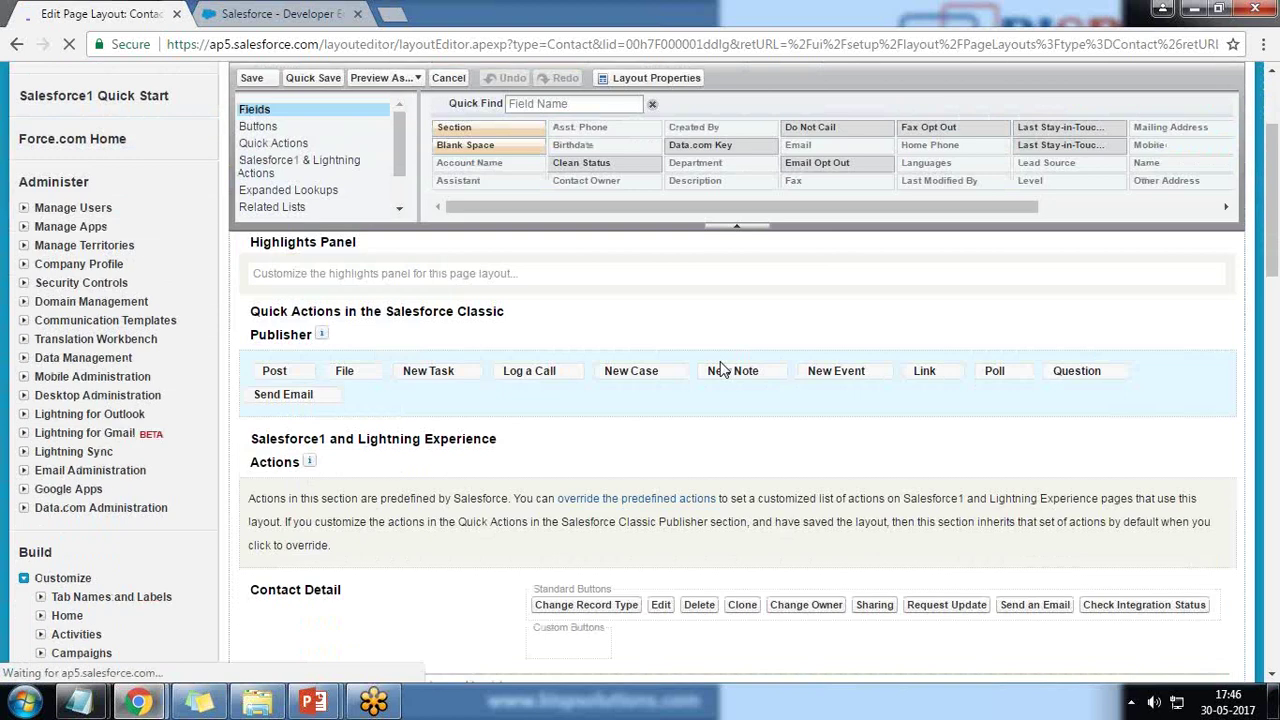
Place the Send SMS button among the Contact Detail custom buttons and dismiss the Add Report Charts tip.
scroll(722, 368, "down", 4)
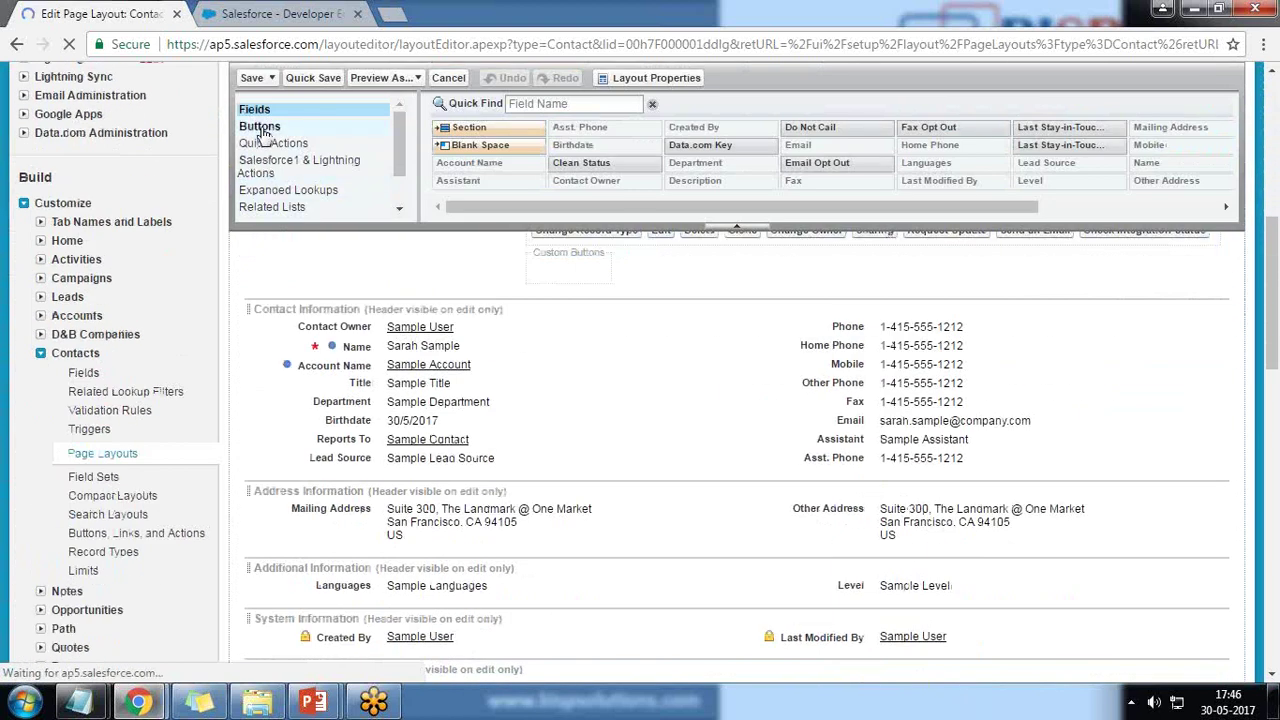
left_click(260, 127)
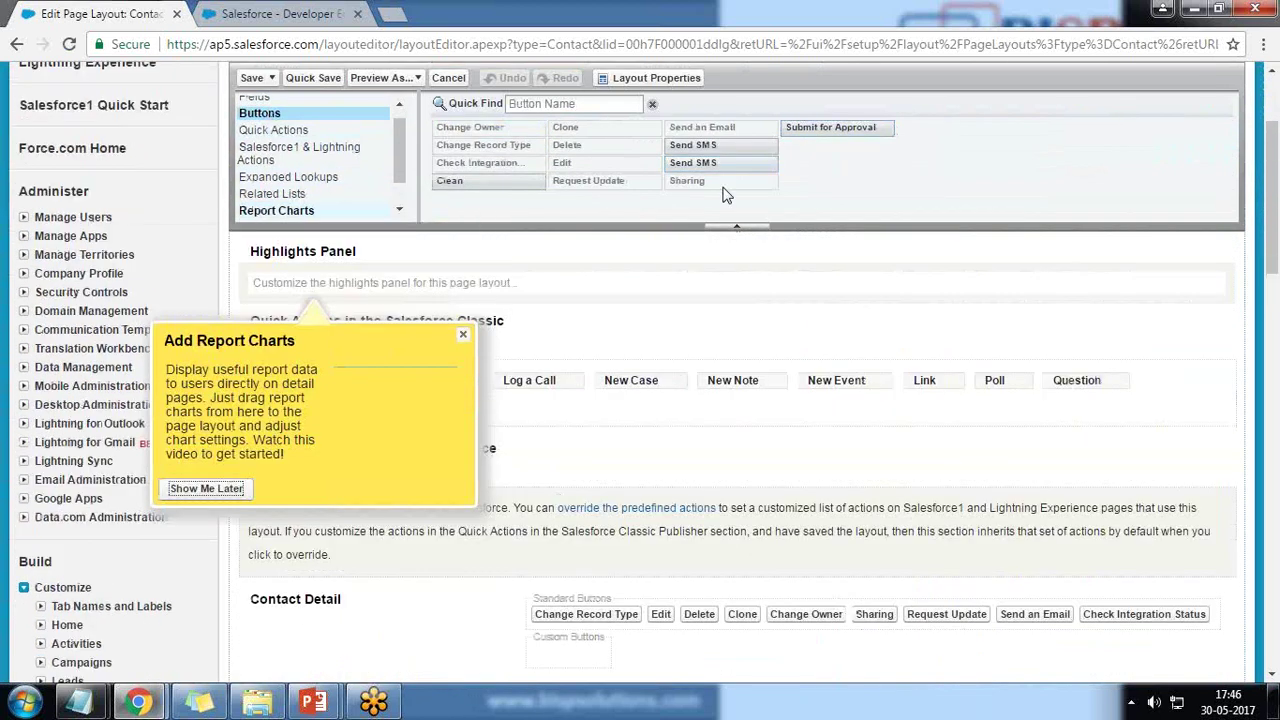
left_click(1218, 9)
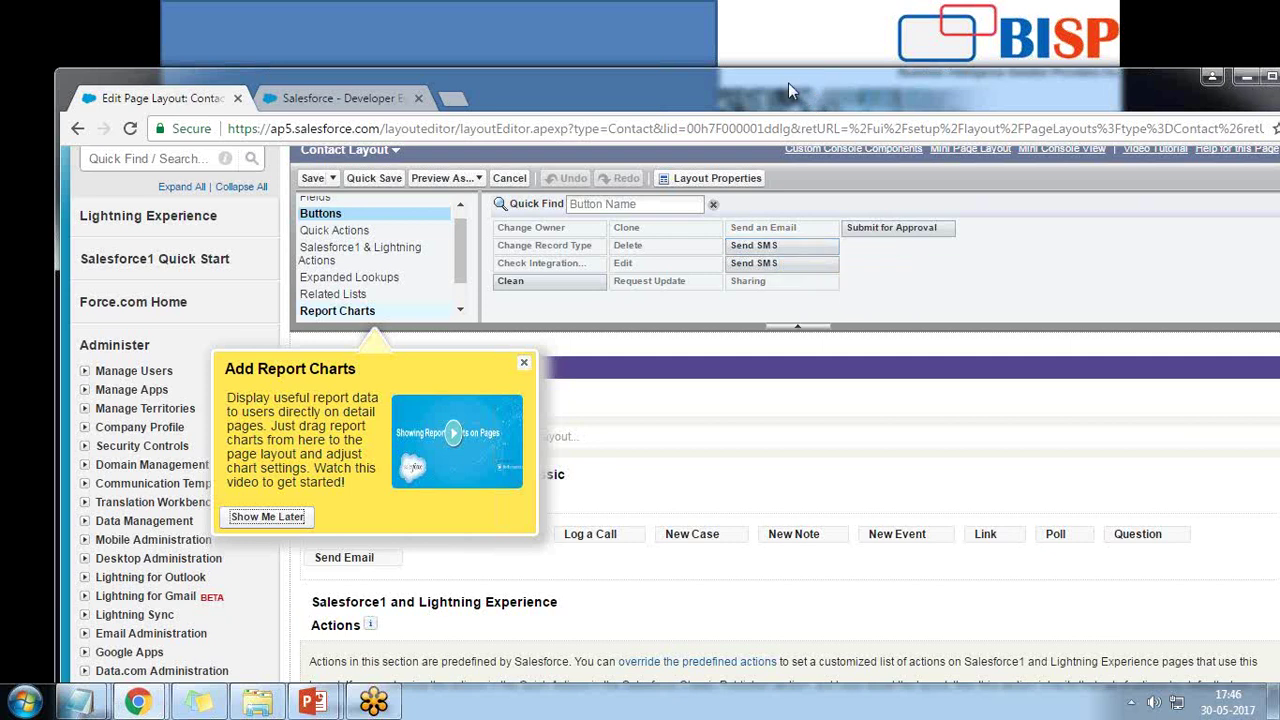
left_click_drag(788, 83, 825, 28)
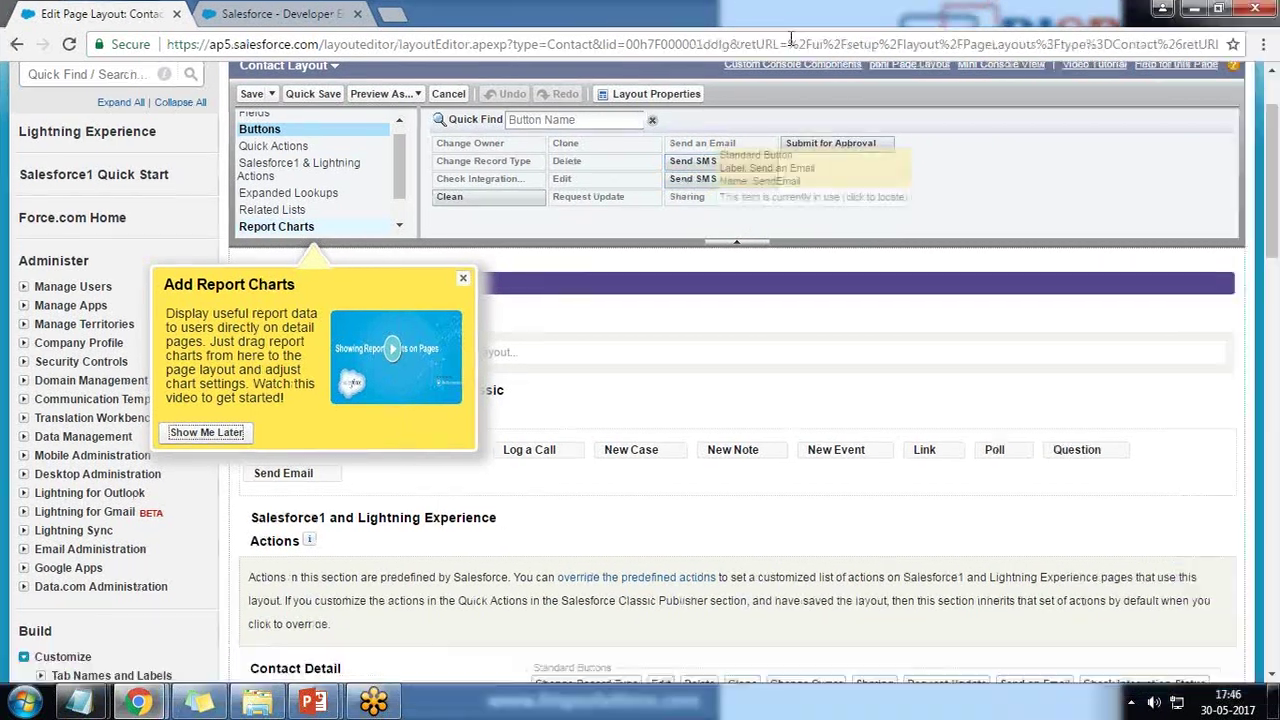
double_click(797, 40)
left_click_drag(727, 160, 562, 650)
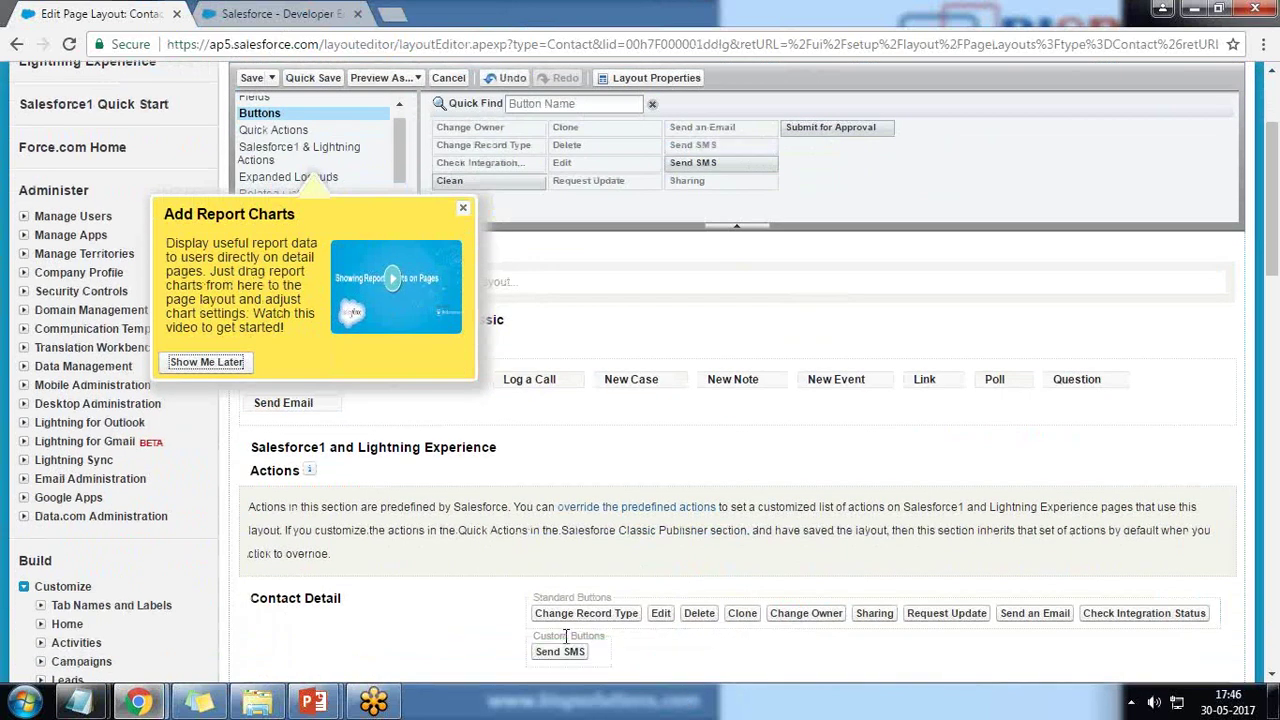
left_click(463, 208)
scroll(735, 488, "down", 4)
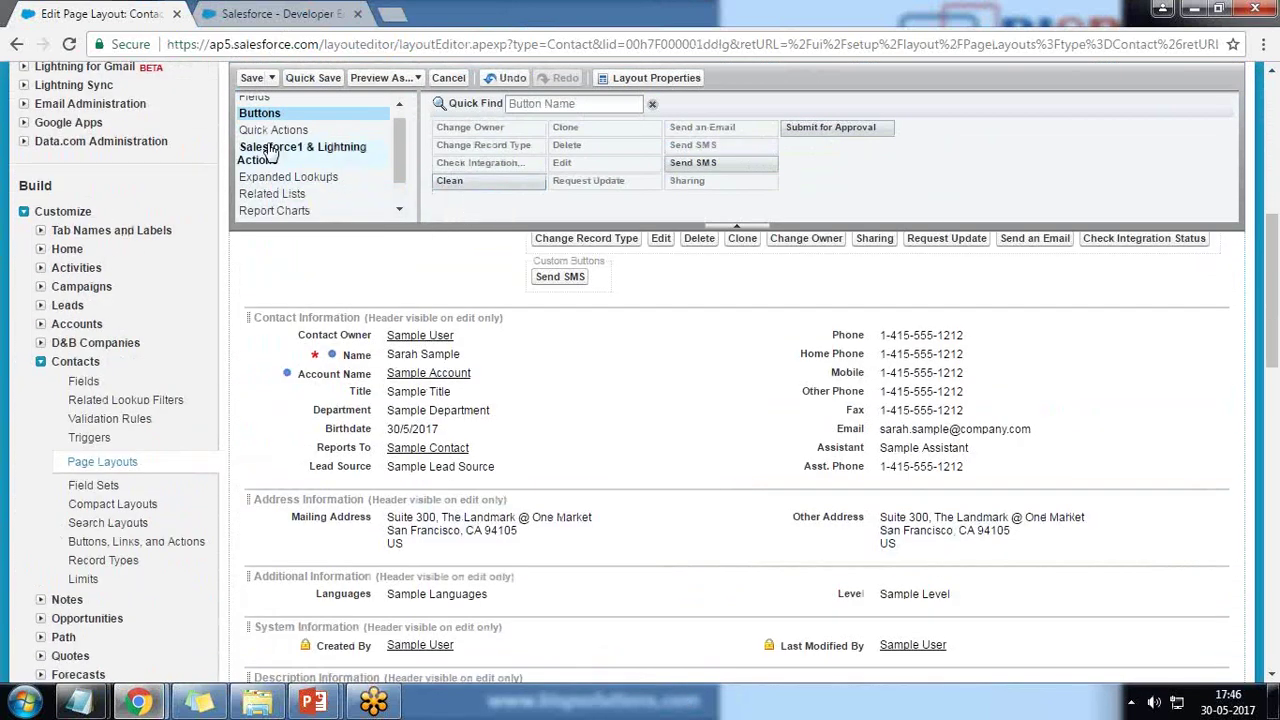
Add the SMS History and Scheduled SMS related lists, then save, overwriting users' customizations.
left_click(276, 195)
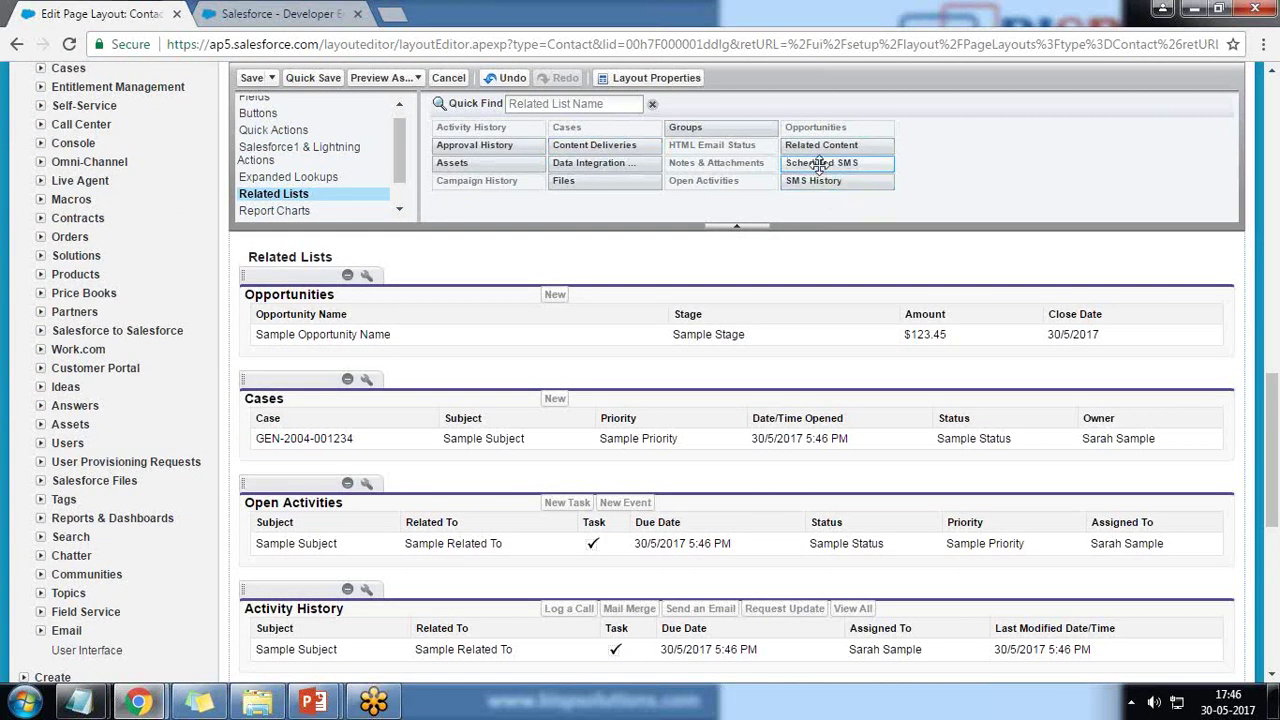
scroll(820, 165, "down", 2)
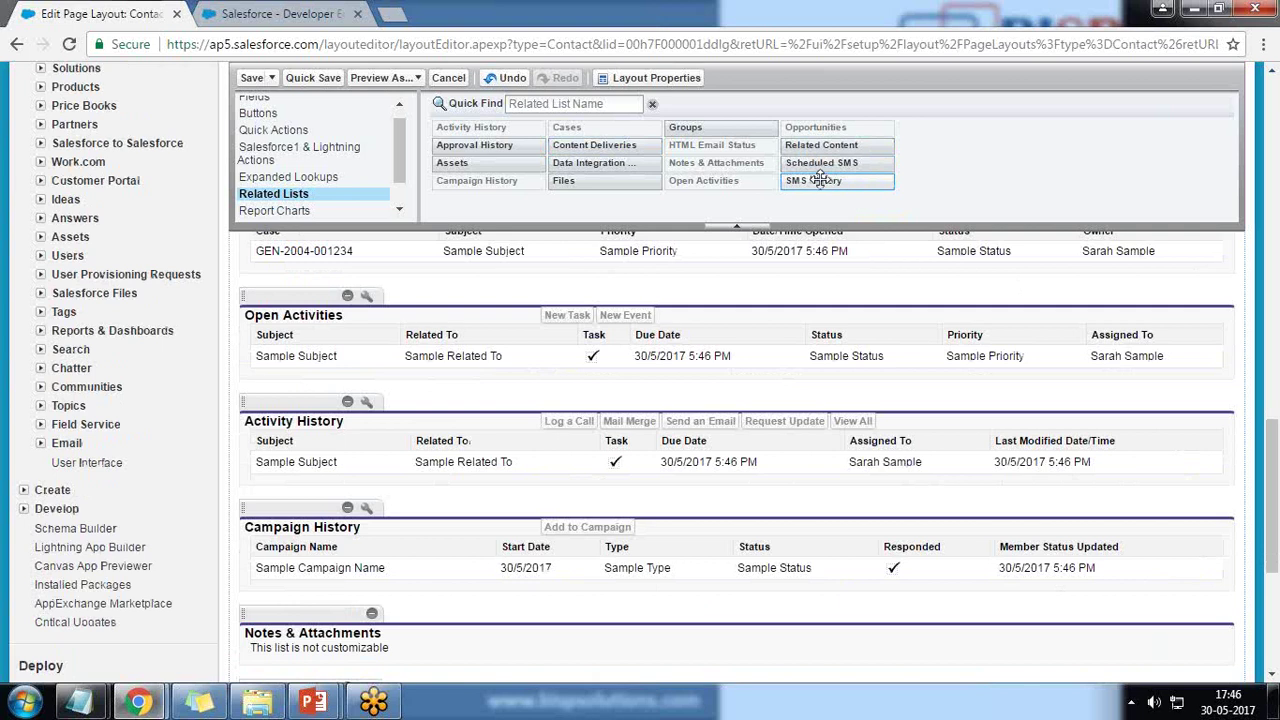
left_click_drag(823, 180, 299, 391)
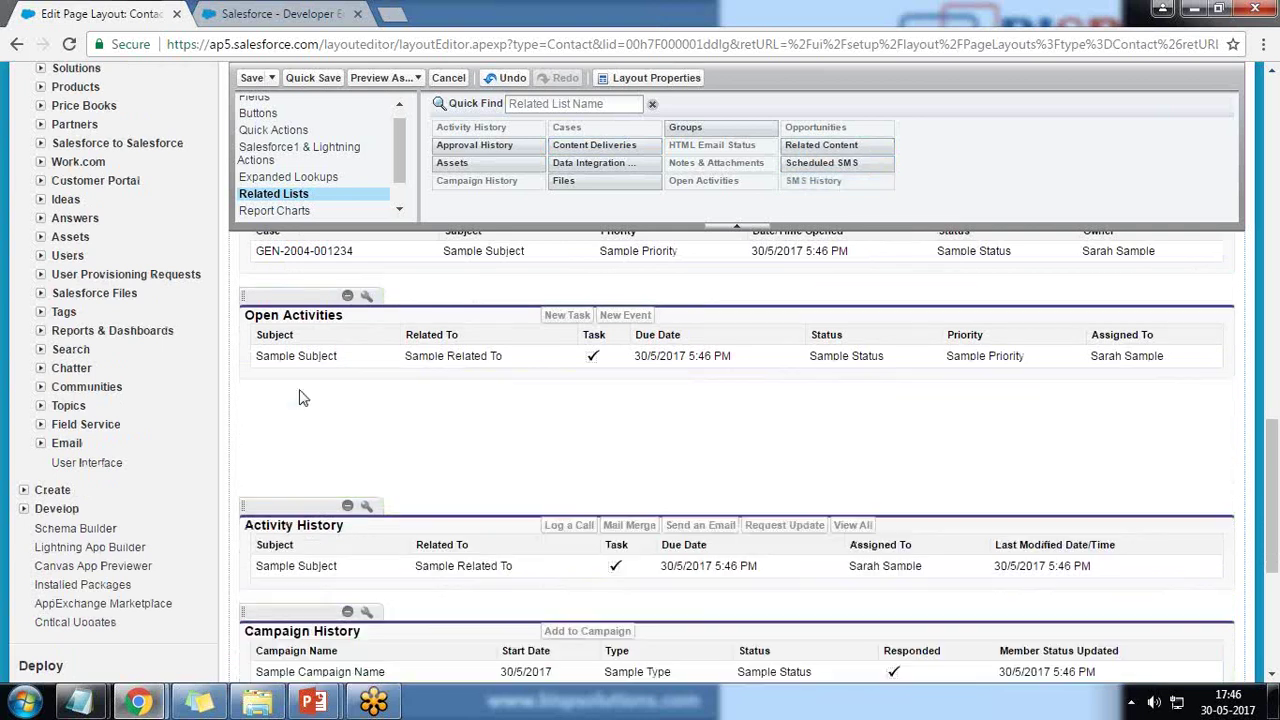
left_click_drag(829, 163, 352, 463)
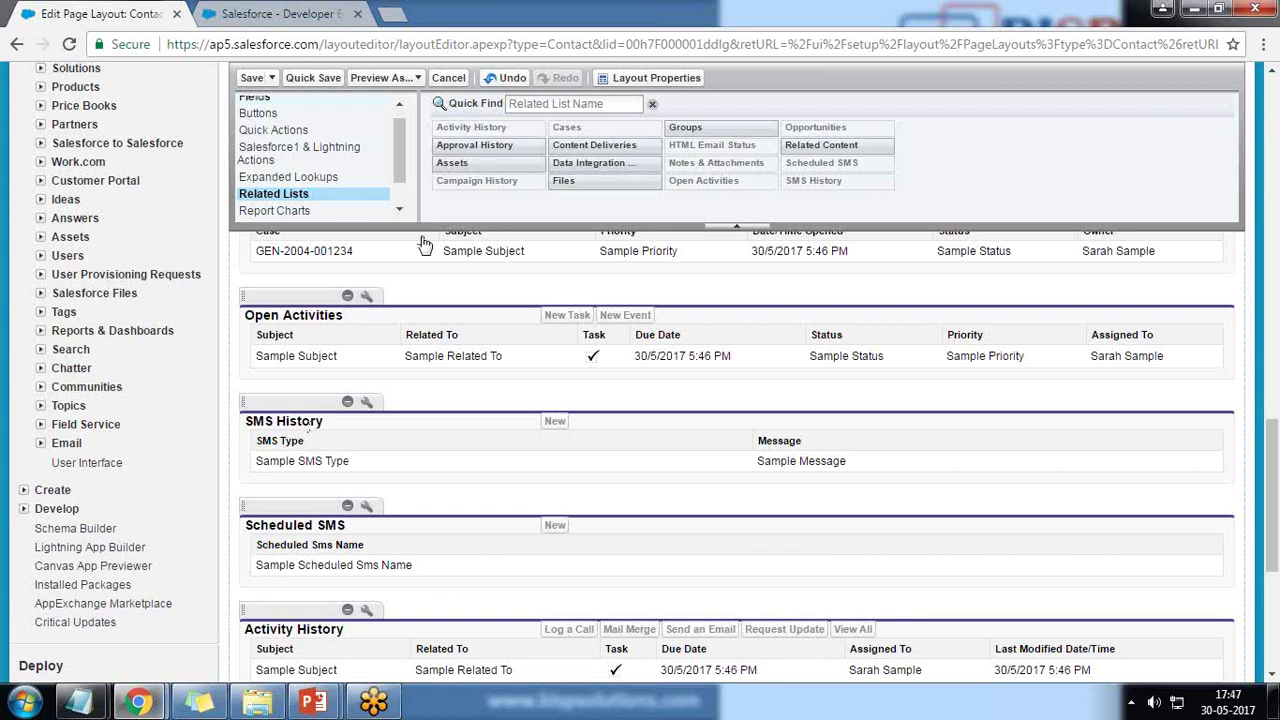
left_click(252, 80)
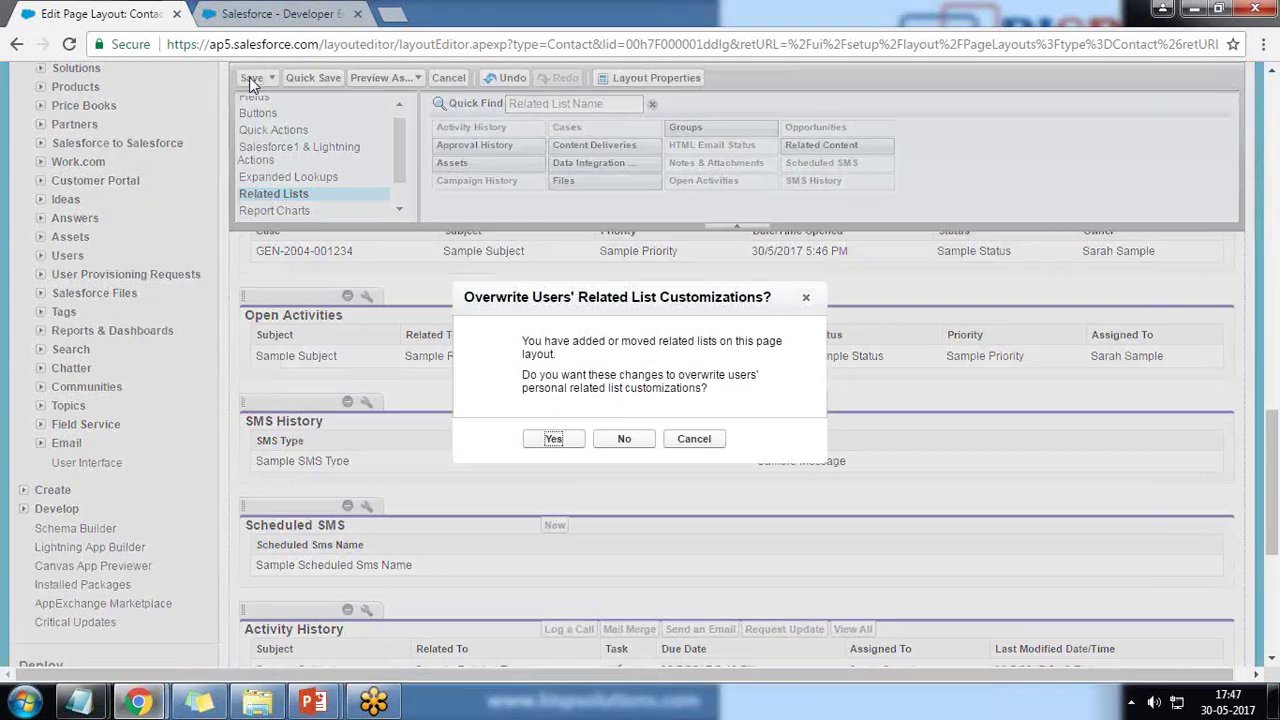
left_click(553, 439)
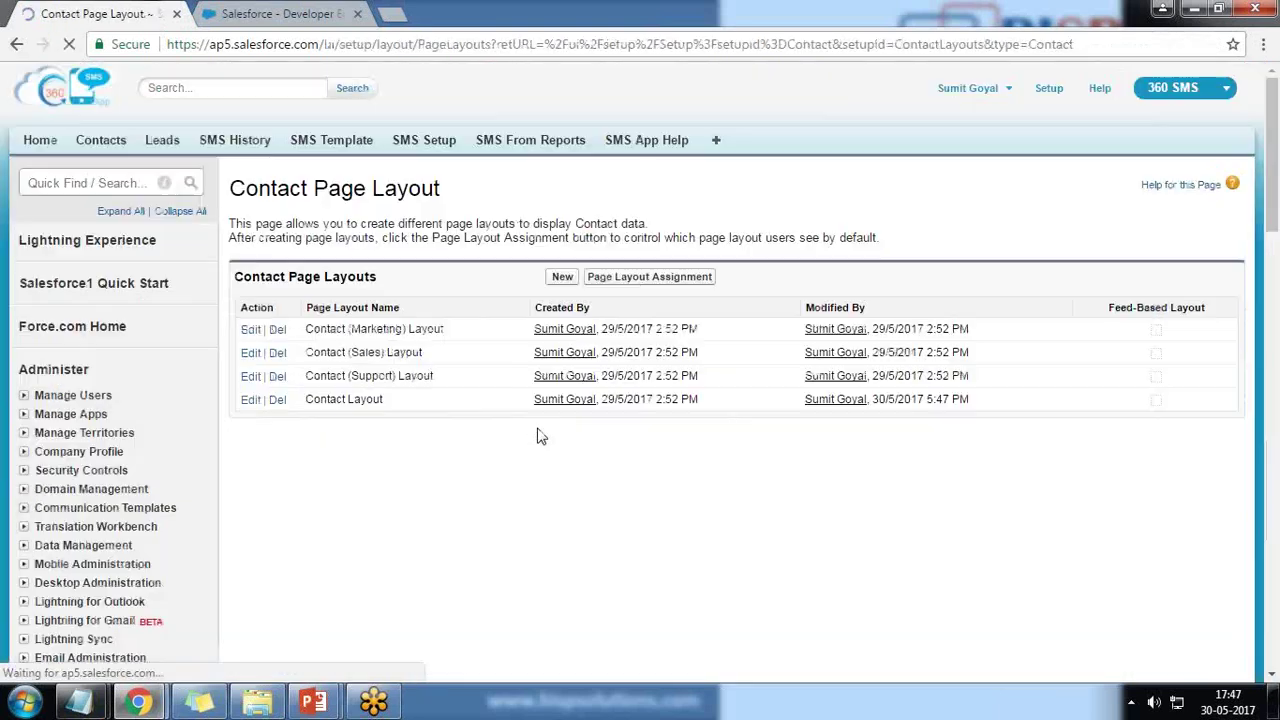
Start a new contact from the Contacts page and enter the contact's first and last name.
left_click(100, 141)
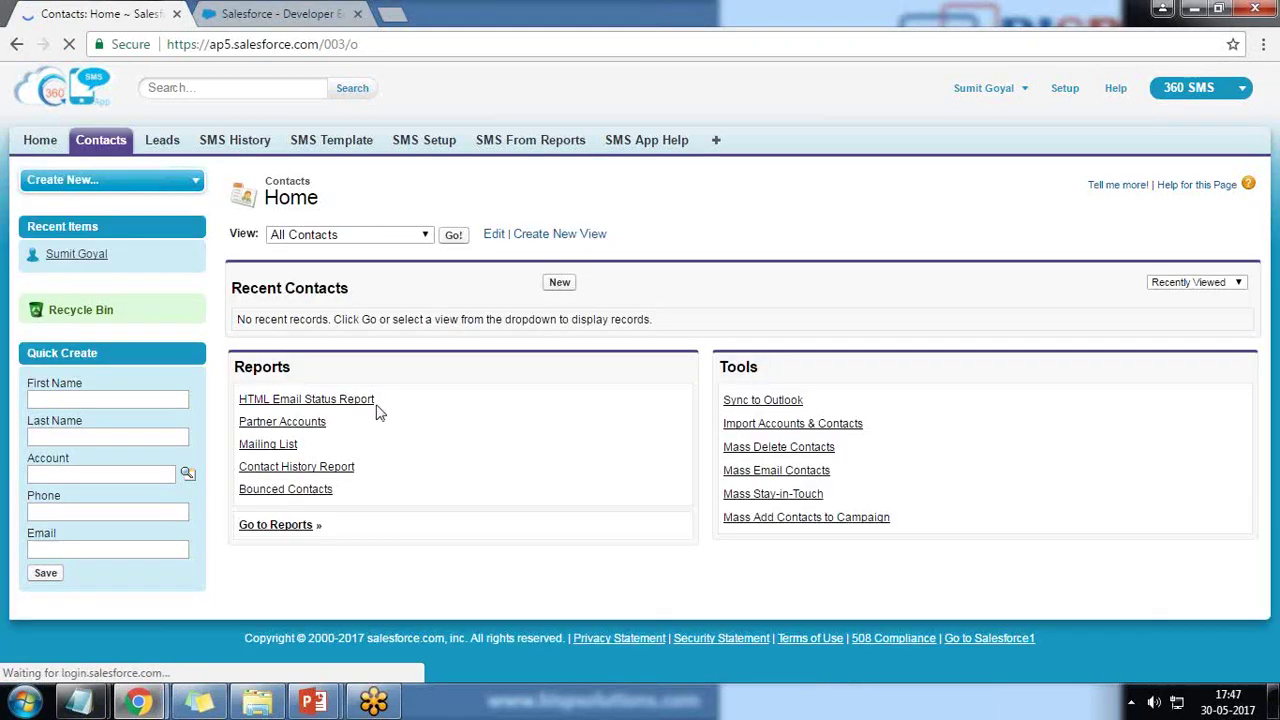
left_click(559, 286)
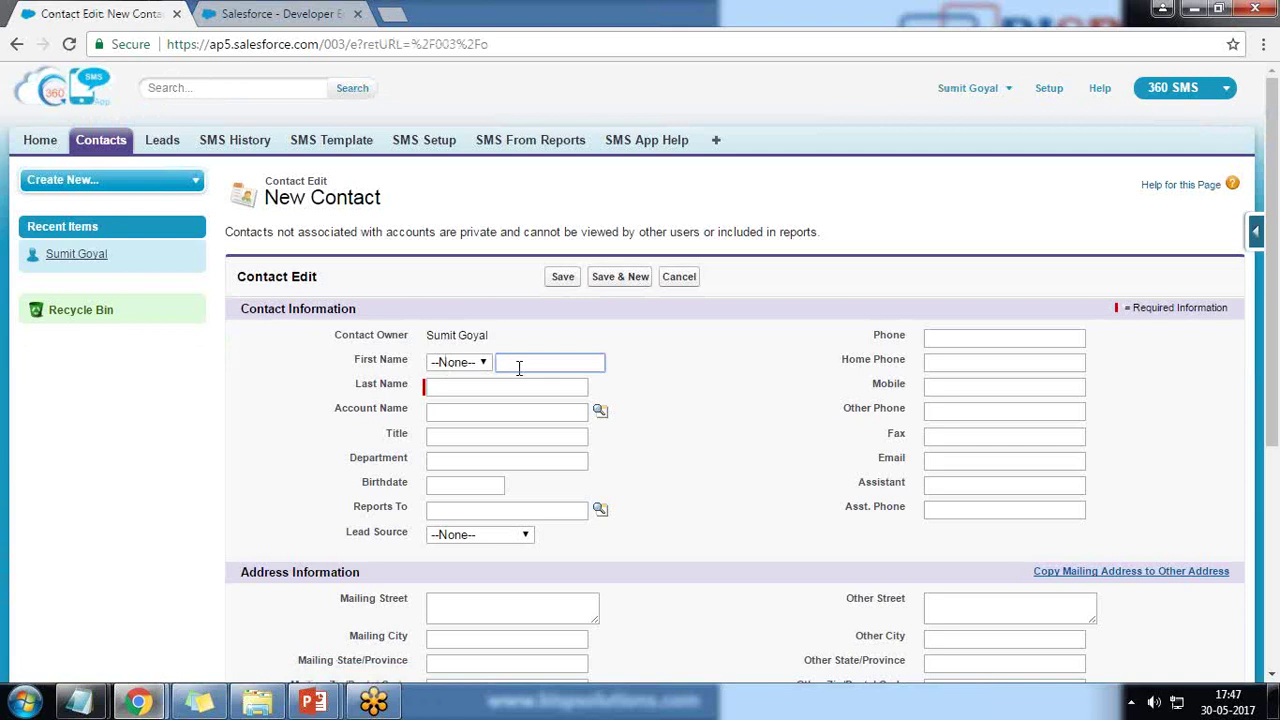
key("Tab")
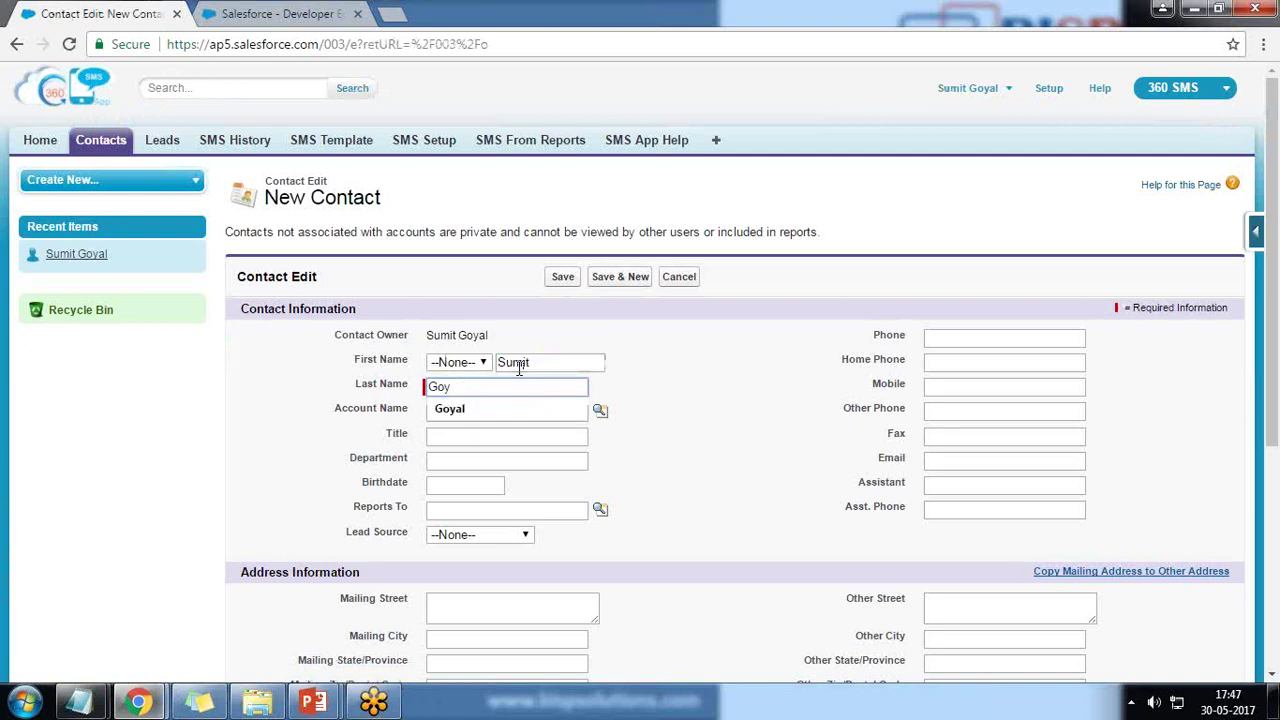
key("Tab")
Fill the same suggested number into both the Phone and Mobile fields.
left_click(1040, 340)
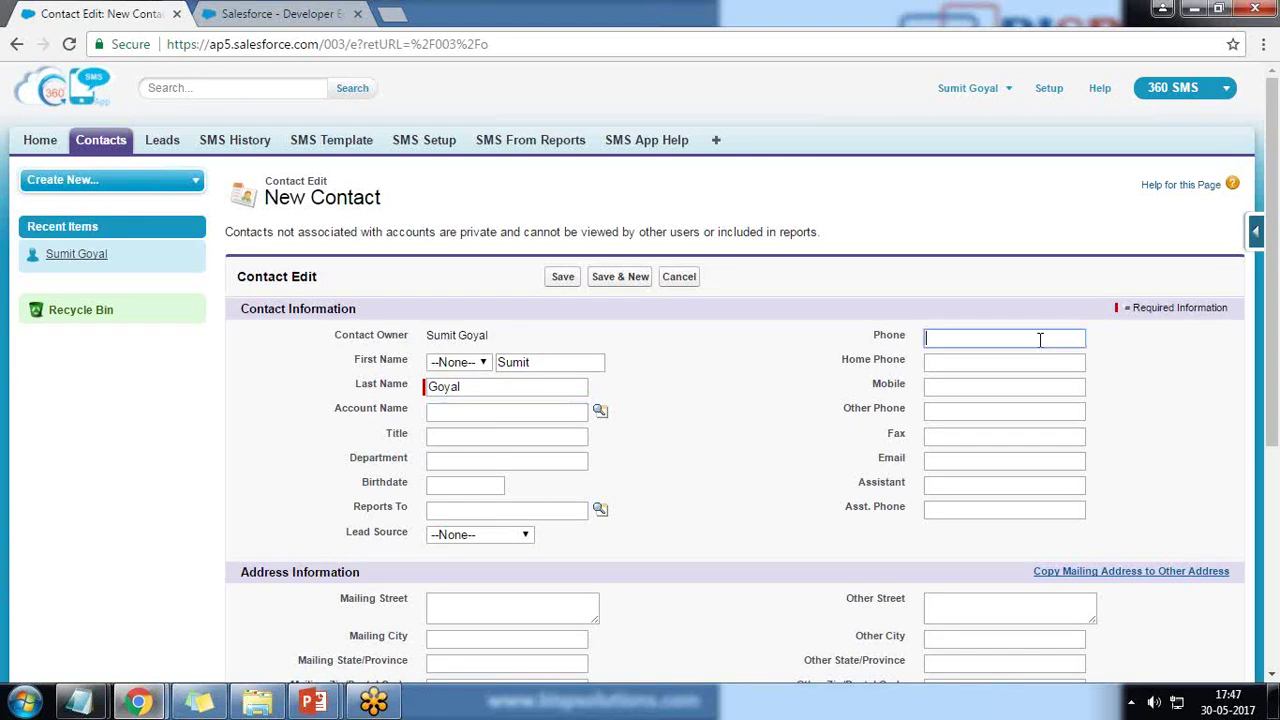
type("+91")
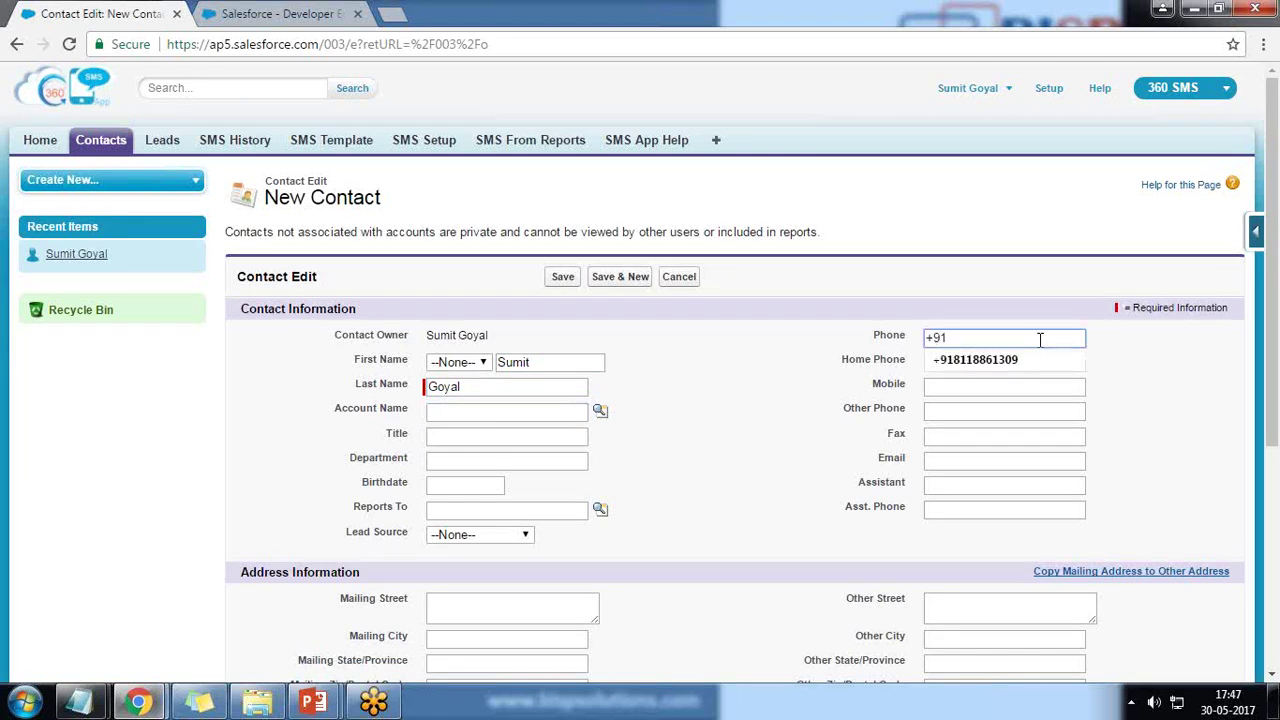
key("Down")
key("Tab")
key("Tab")
type("+")
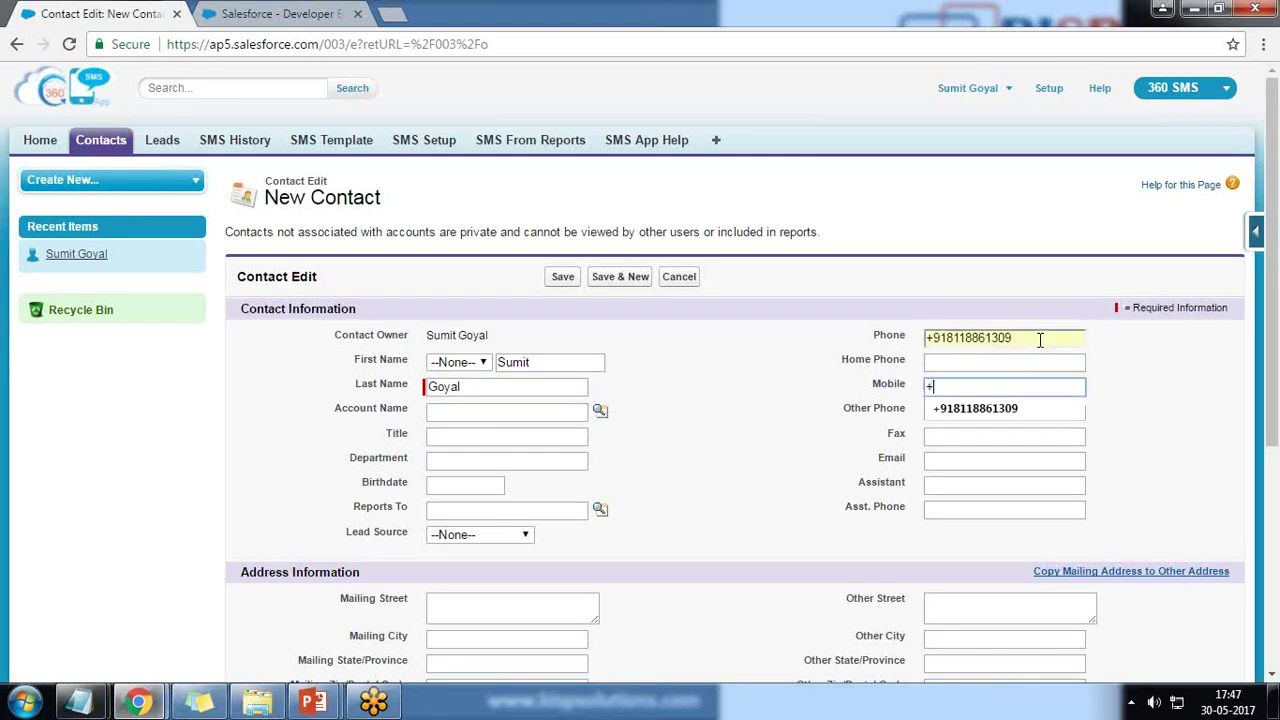
key("Down")
key("Tab")
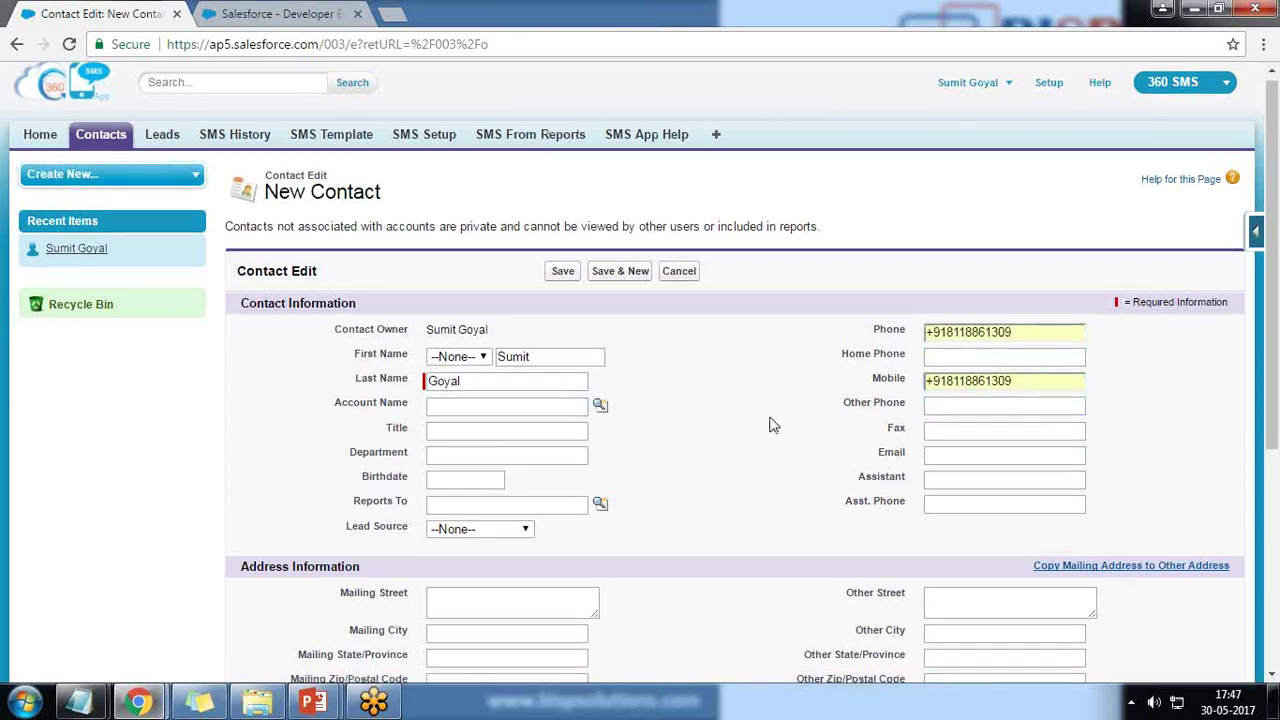
scroll(769, 423, "down", 5)
Save the new contact and review its SMS History and Scheduled SMS related lists.
left_click(567, 591)
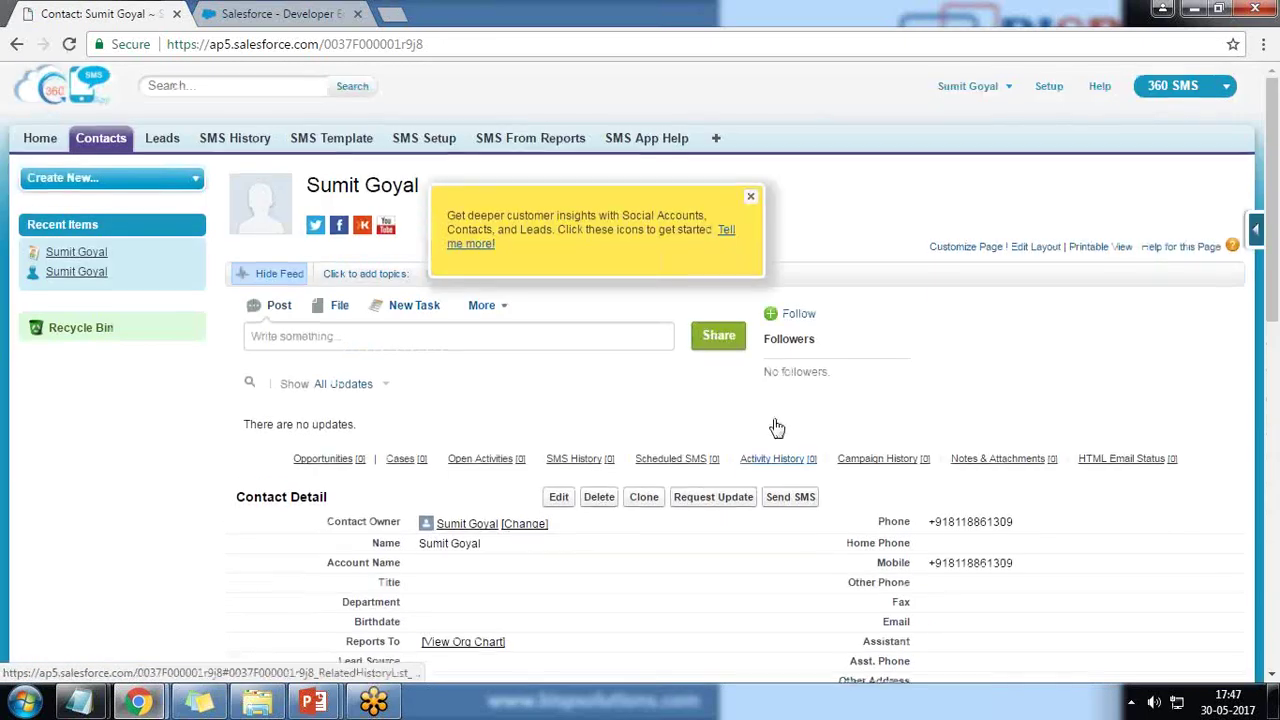
left_click(750, 198)
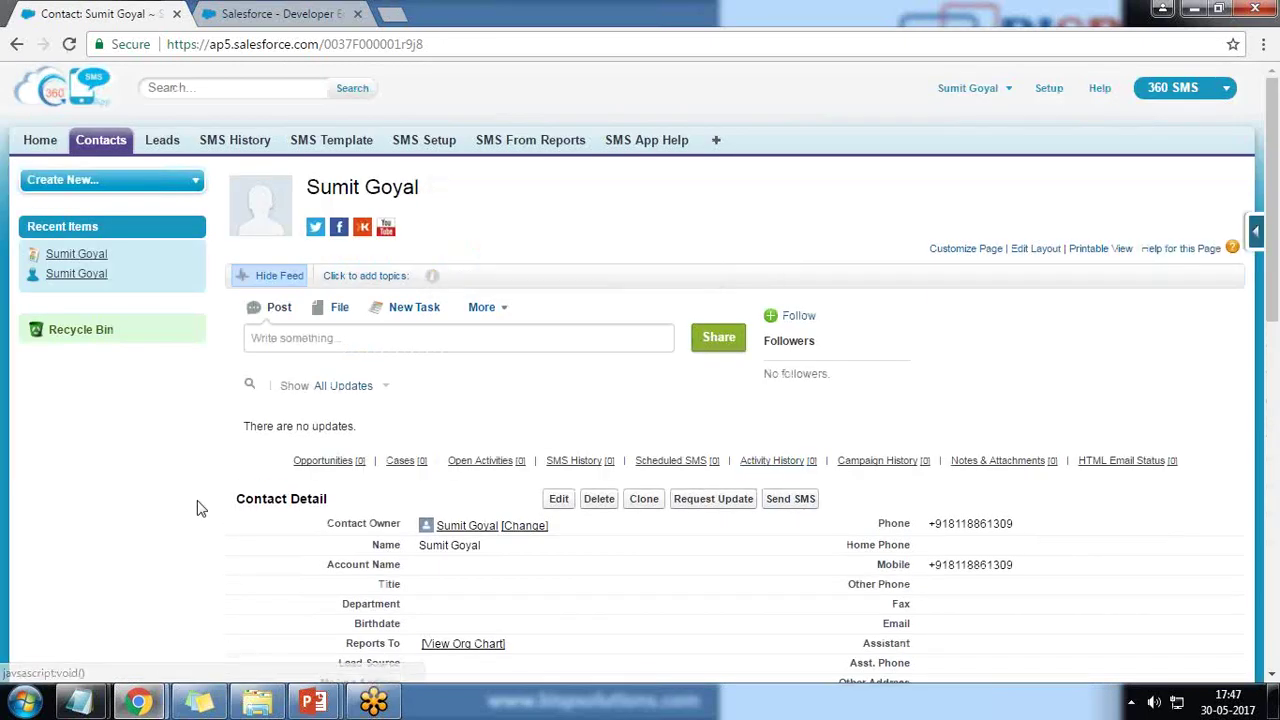
scroll(200, 500, "down", 10)
triple_click(259, 381)
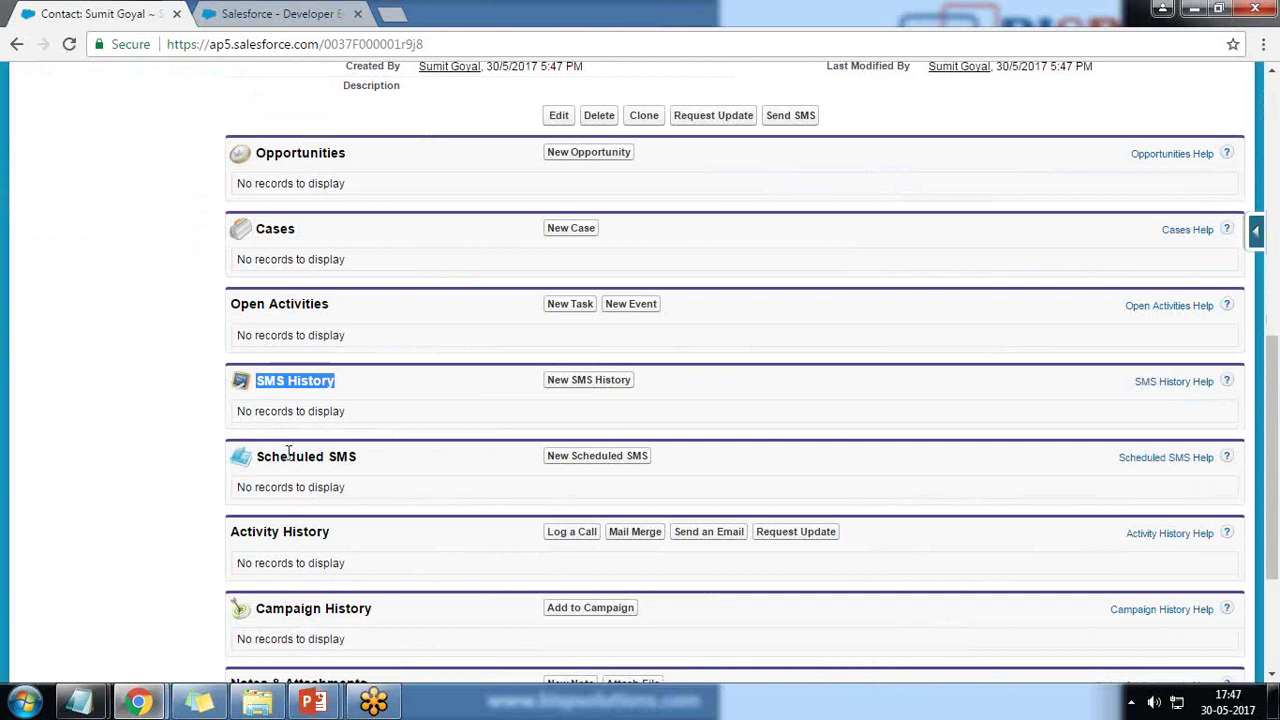
left_click_drag(262, 456, 353, 456)
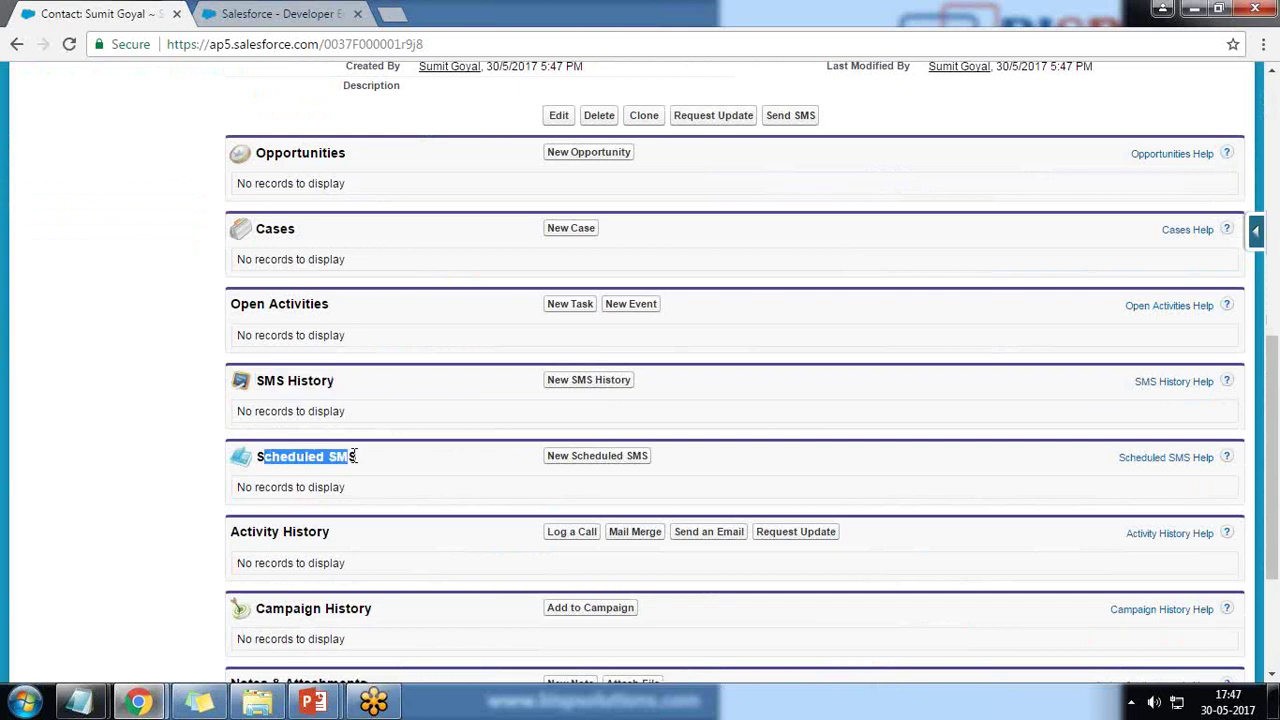
Preview the New Scheduled SMS instructions page, then return to the contact record.
left_click(574, 466)
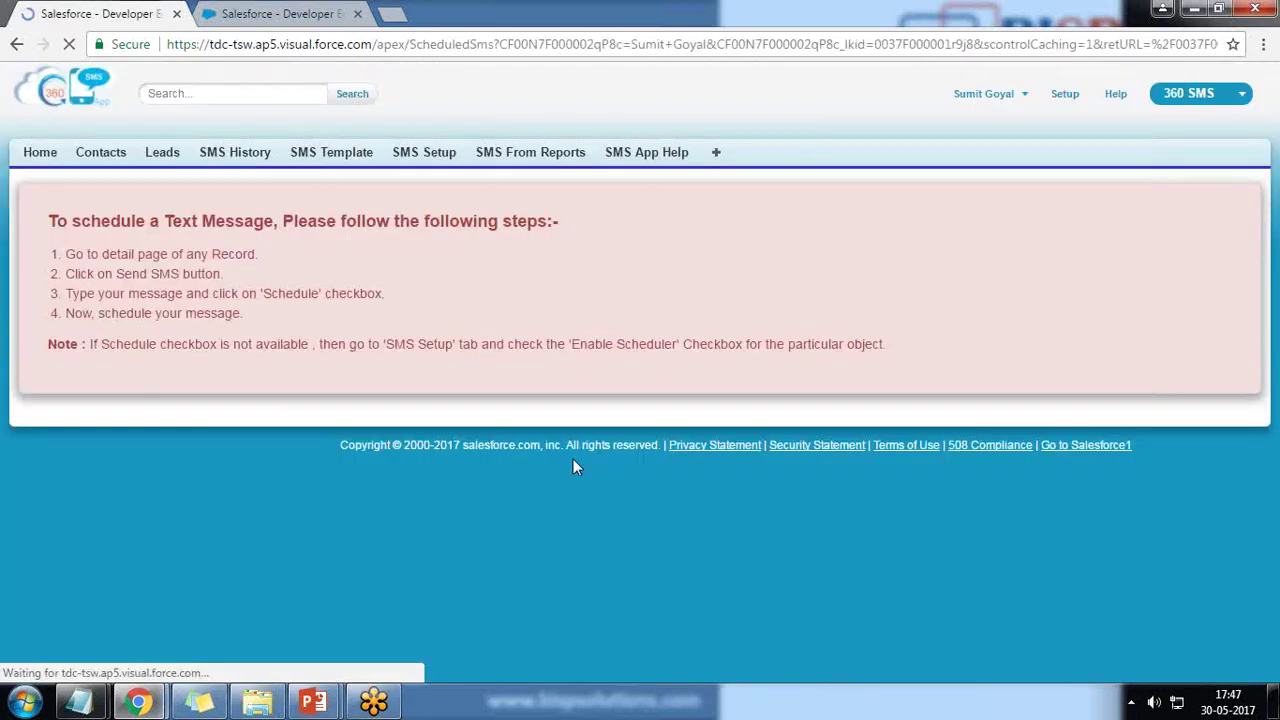
left_click_drag(48, 221, 420, 224)
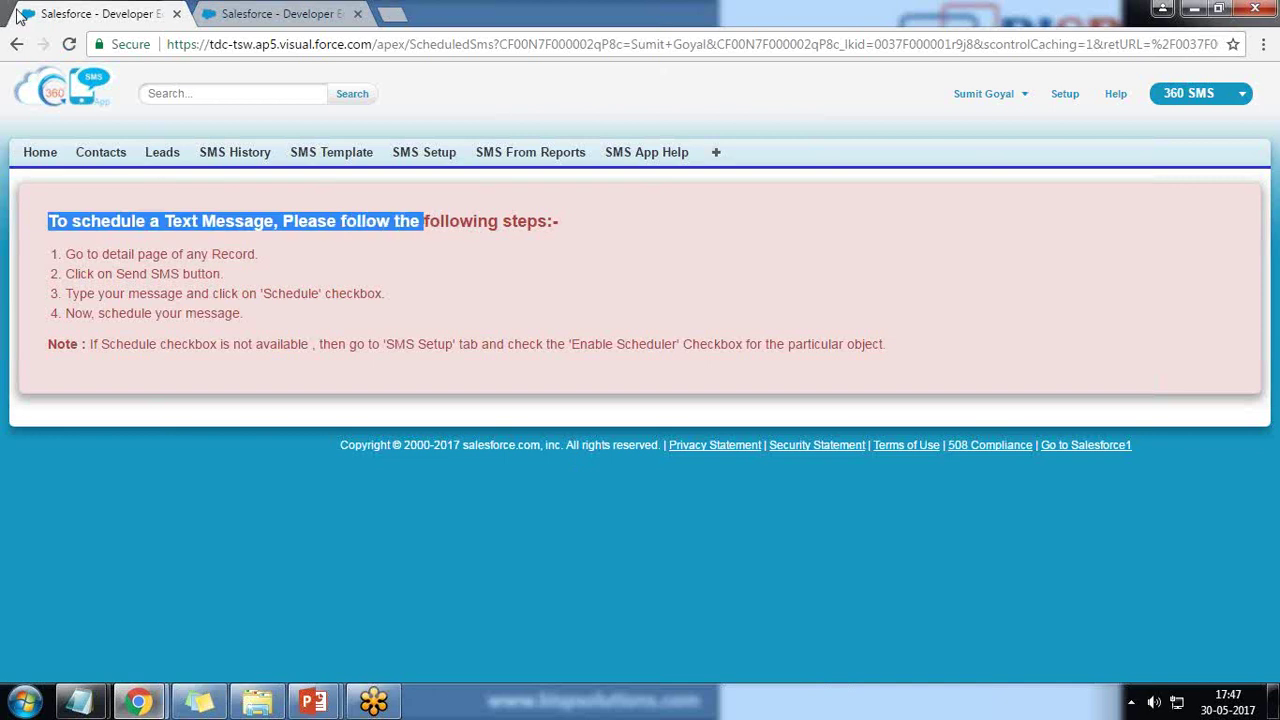
left_click(16, 44)
scroll(333, 484, "down", 3)
scroll(333, 480, "up", 4)
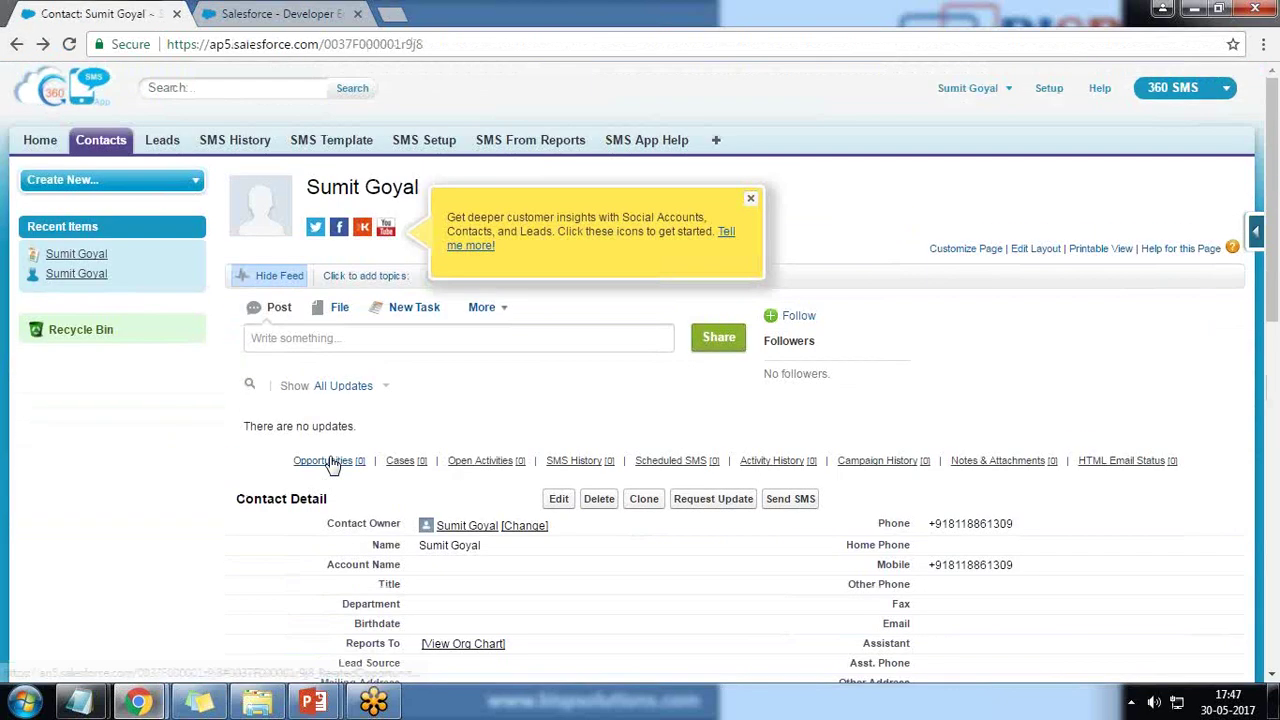
left_click(753, 199)
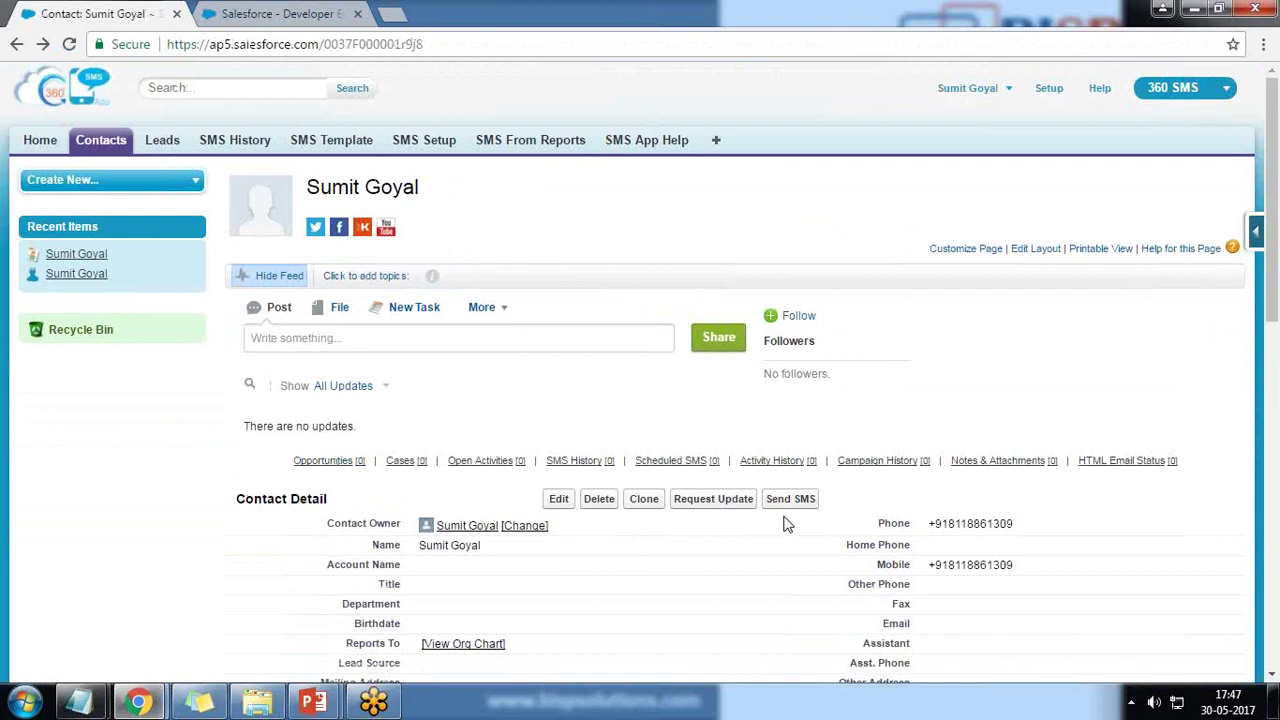
scroll(787, 523, "down", 2)
Send 'Test Message From Salesforce' to the contact's Mobile Phone with no template.
left_click(789, 314)
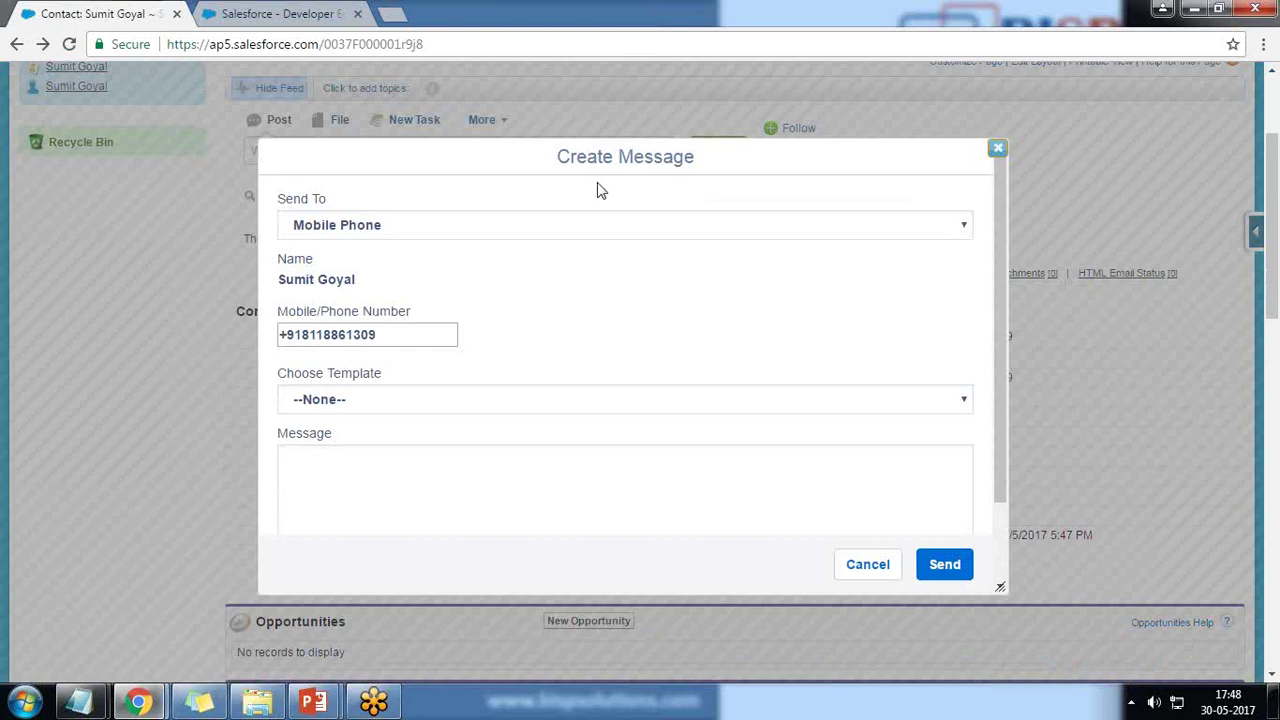
left_click(384, 231)
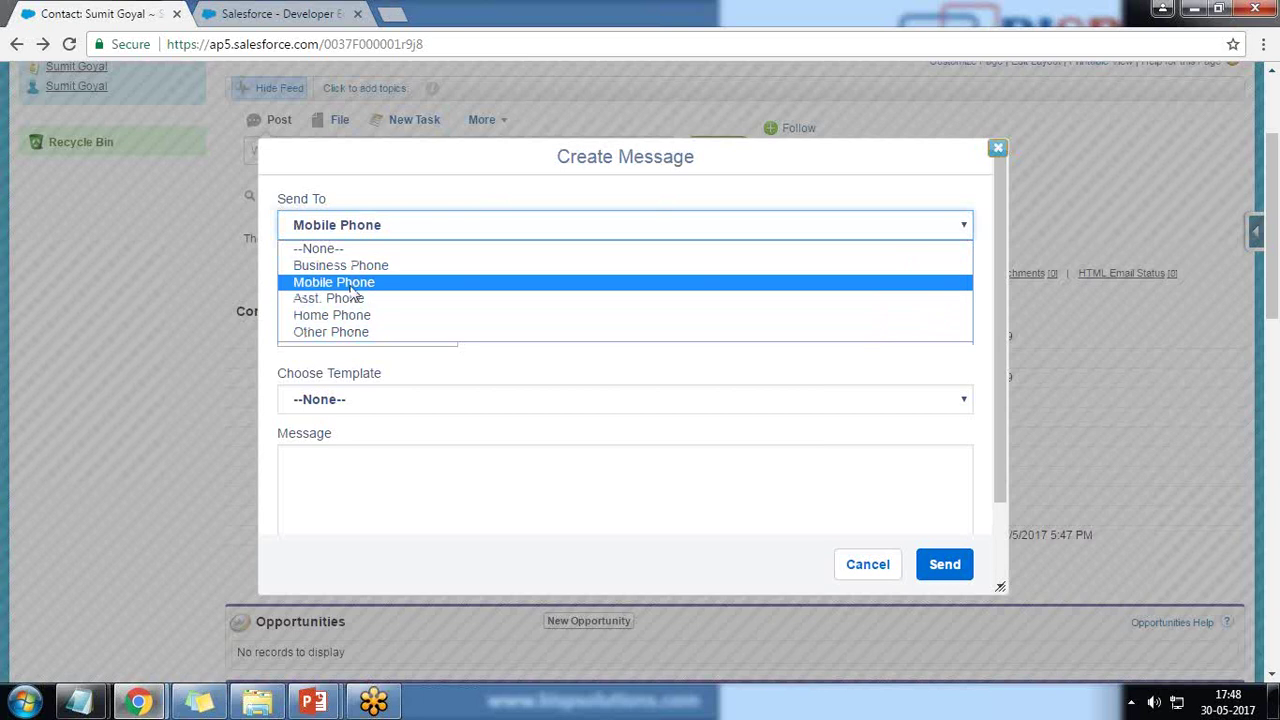
left_click(351, 284)
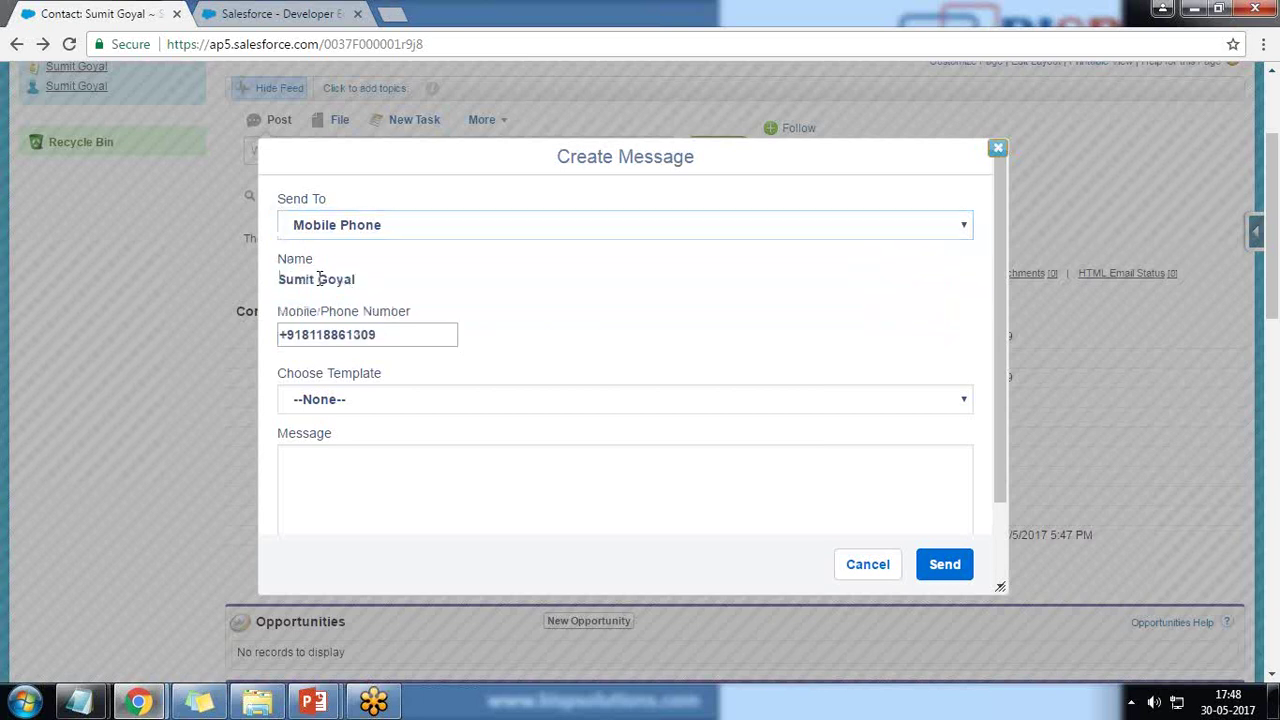
left_click_drag(381, 334, 268, 340)
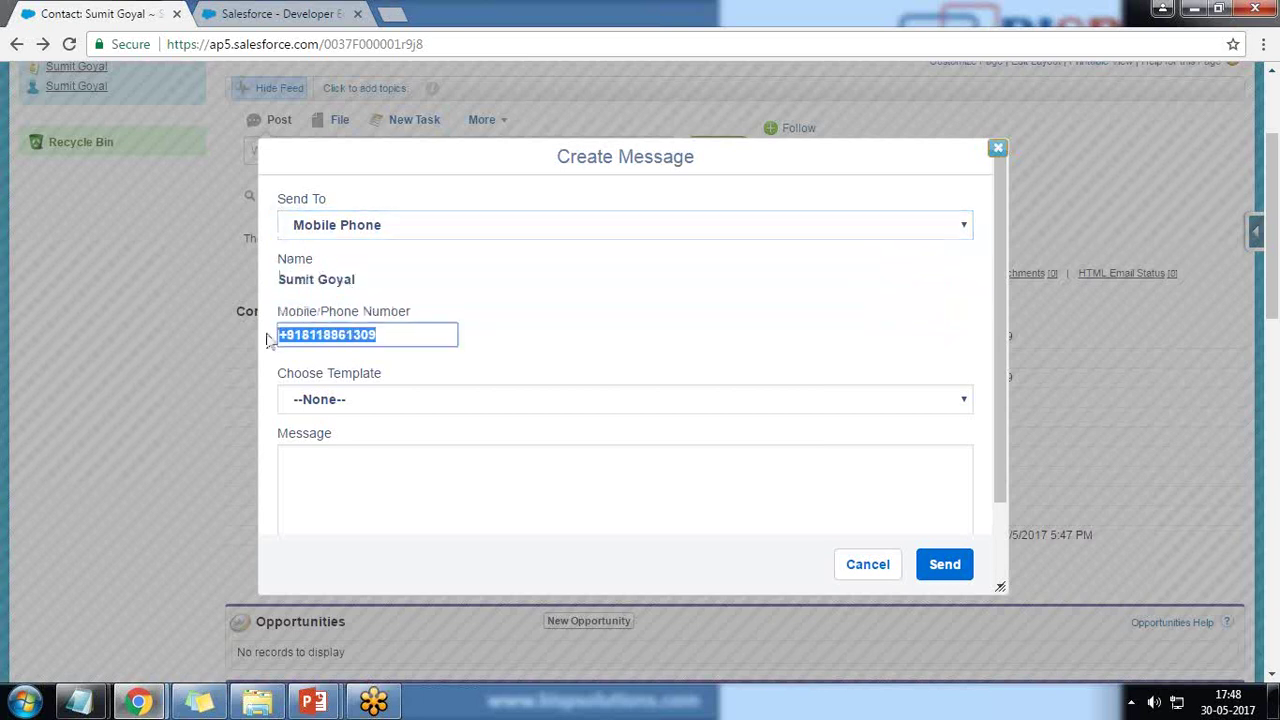
left_click(340, 402)
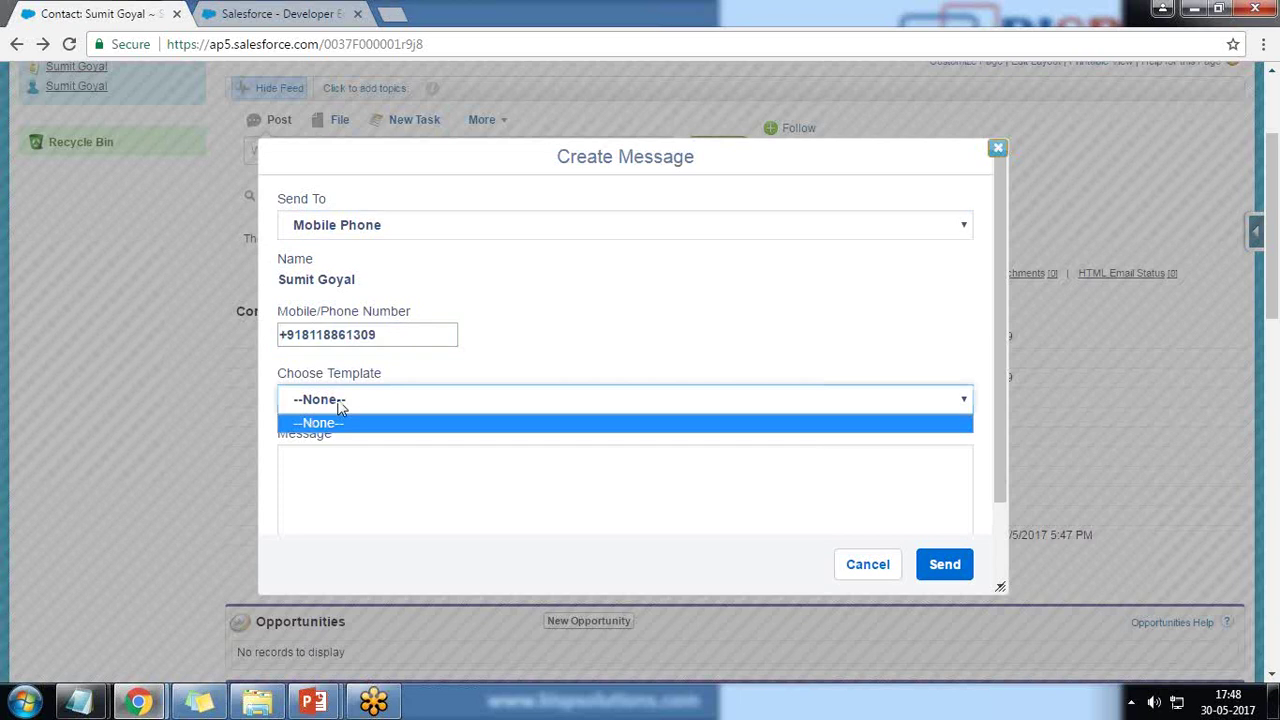
left_click(340, 402)
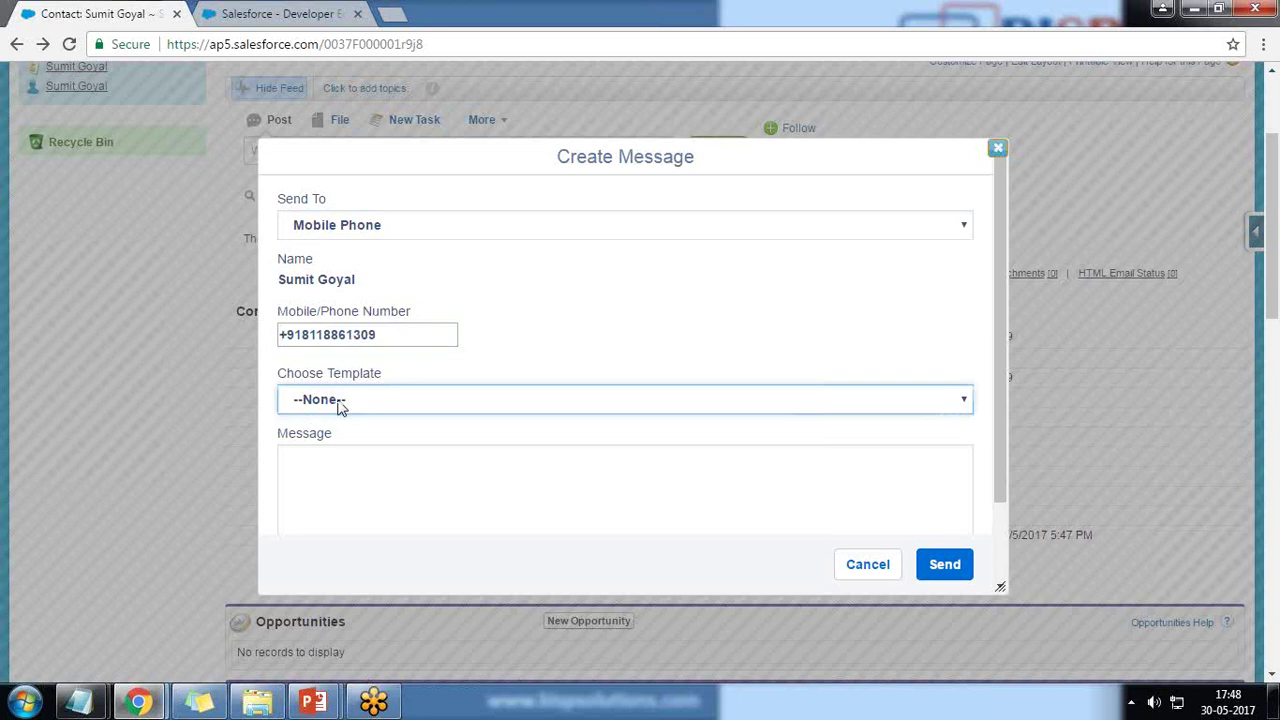
left_click(348, 488)
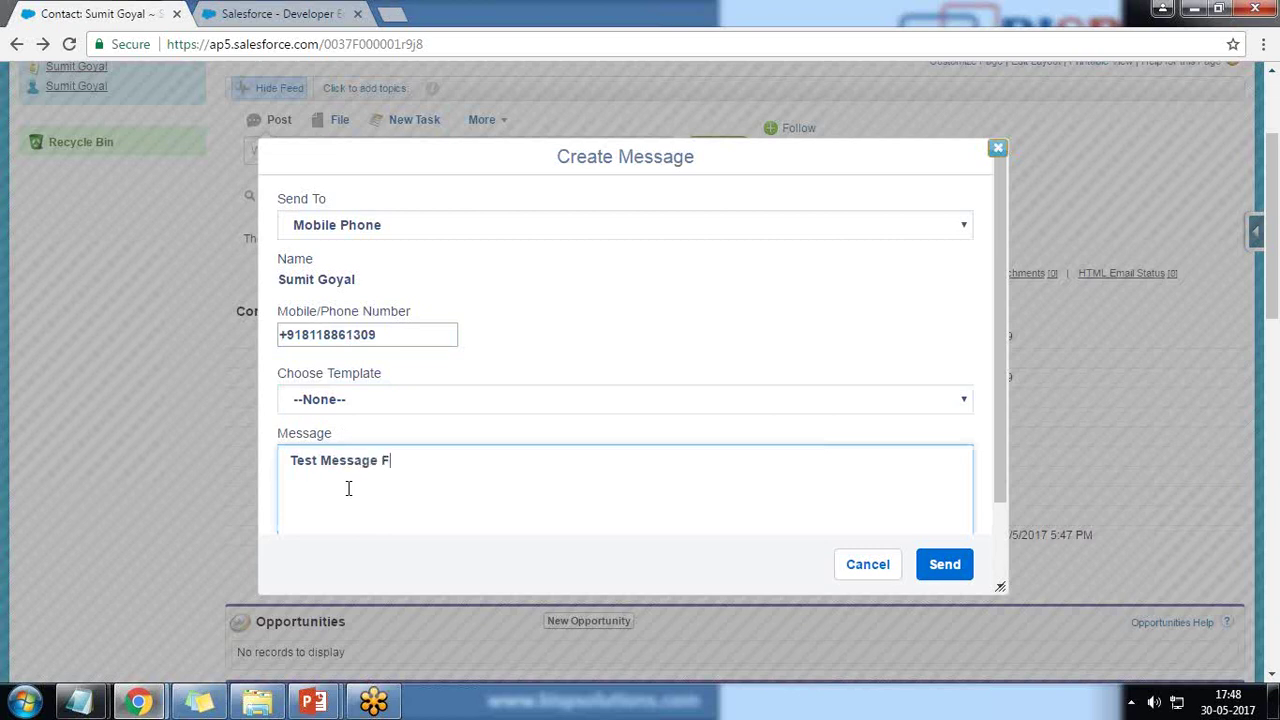
key("BackSpace")
key("BackSpace")
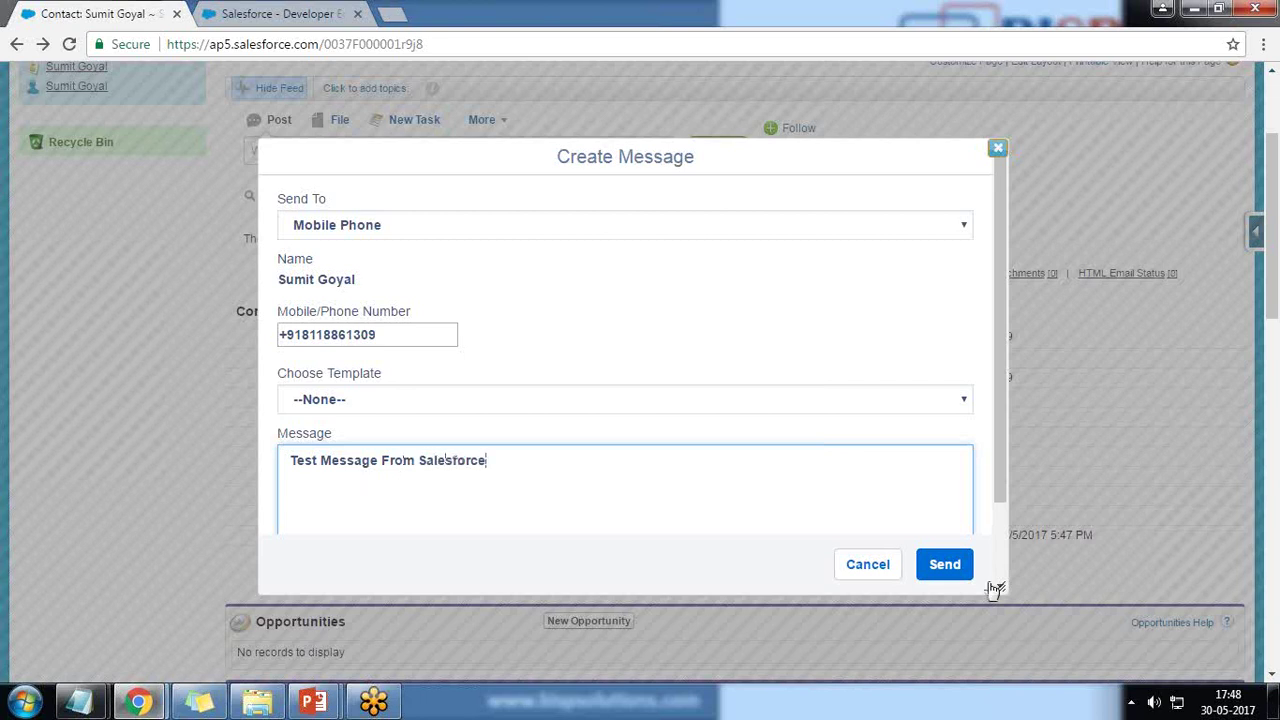
left_click(940, 563)
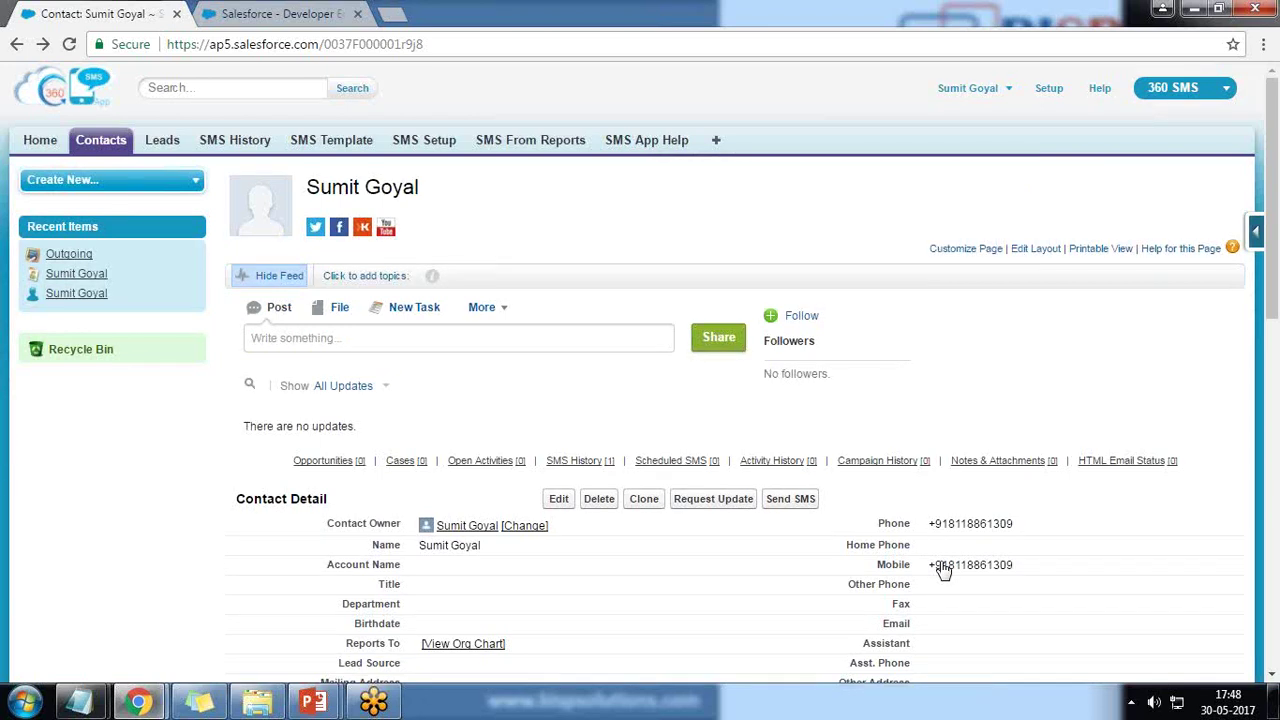
Check the mobile number and the Outgoing 'Test Message From Salesforce' entry in SMS History.
double_click(1012, 565)
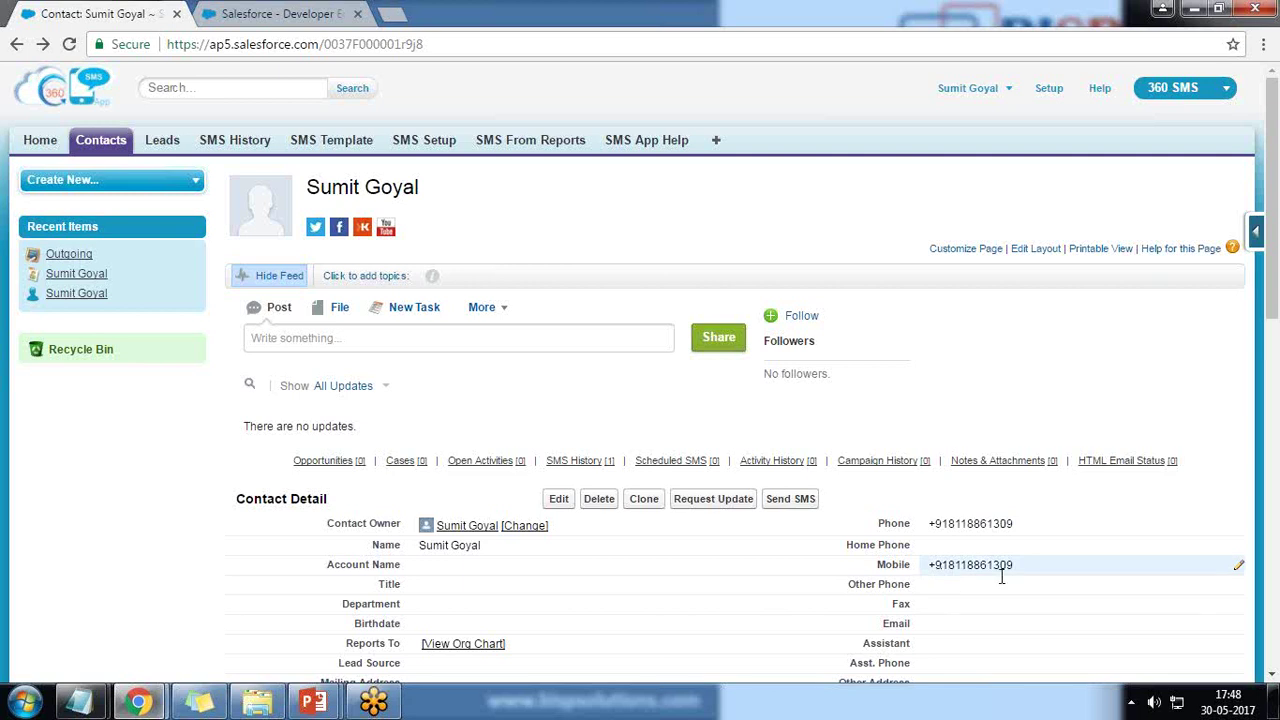
left_click_drag(1014, 565, 937, 563)
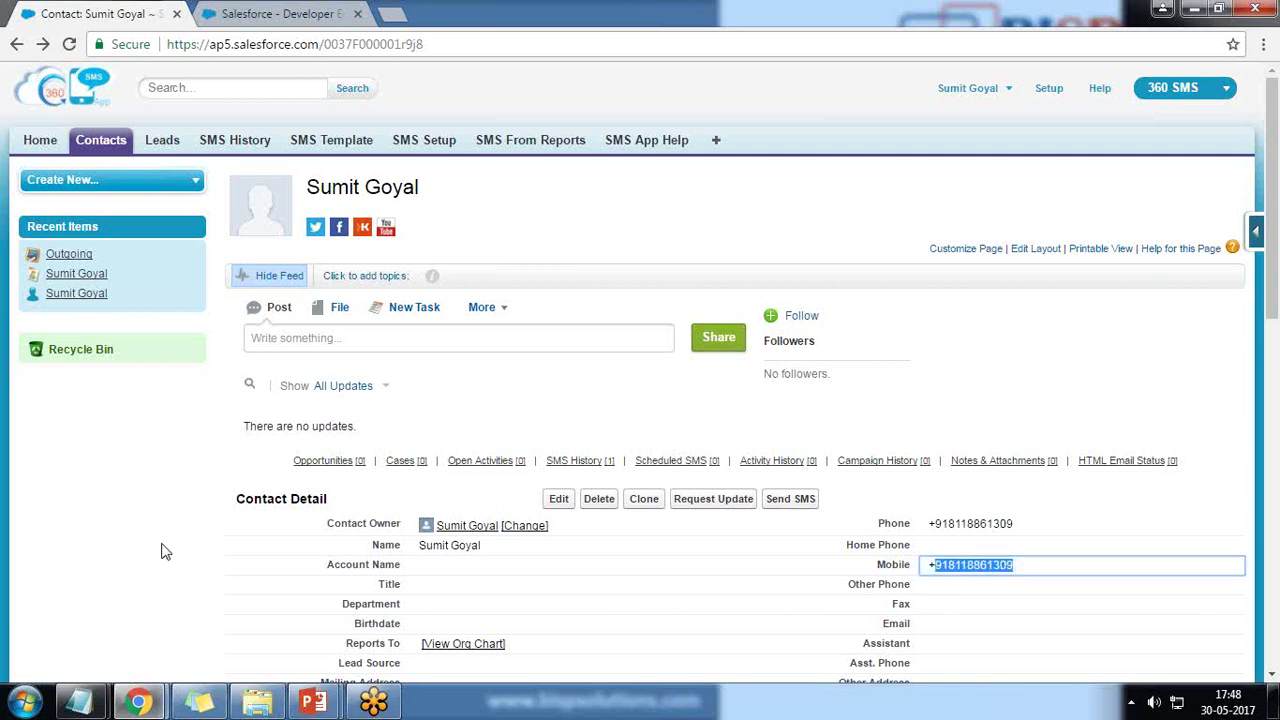
scroll(163, 551, "down", 5)
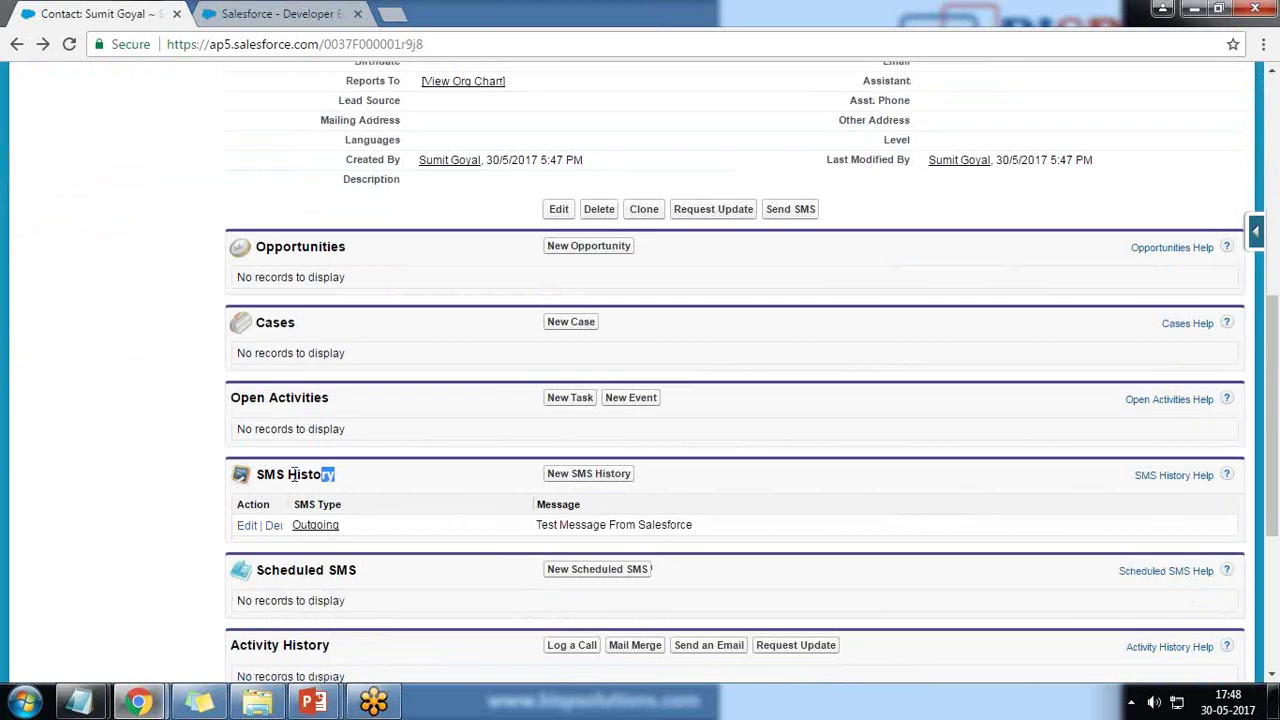
left_click_drag(289, 474, 265, 474)
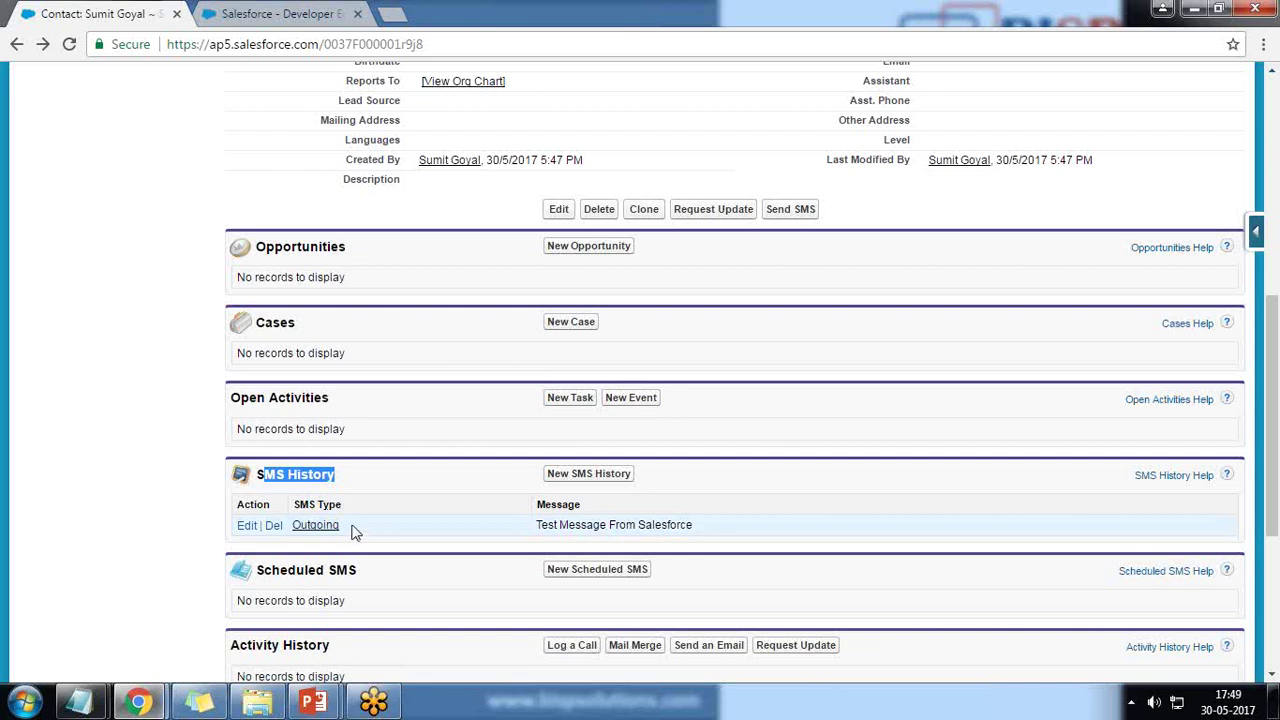
left_click_drag(352, 533, 292, 527)
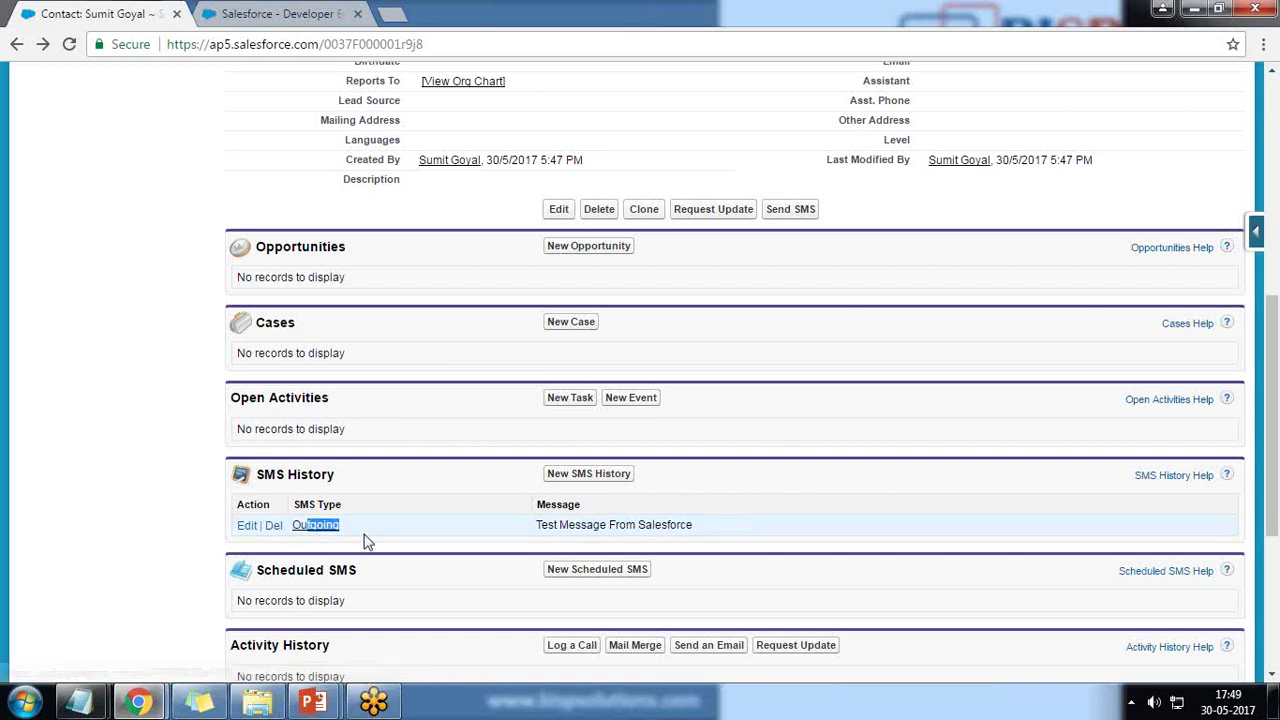
left_click(366, 539)
scroll(389, 631, "up", 6)
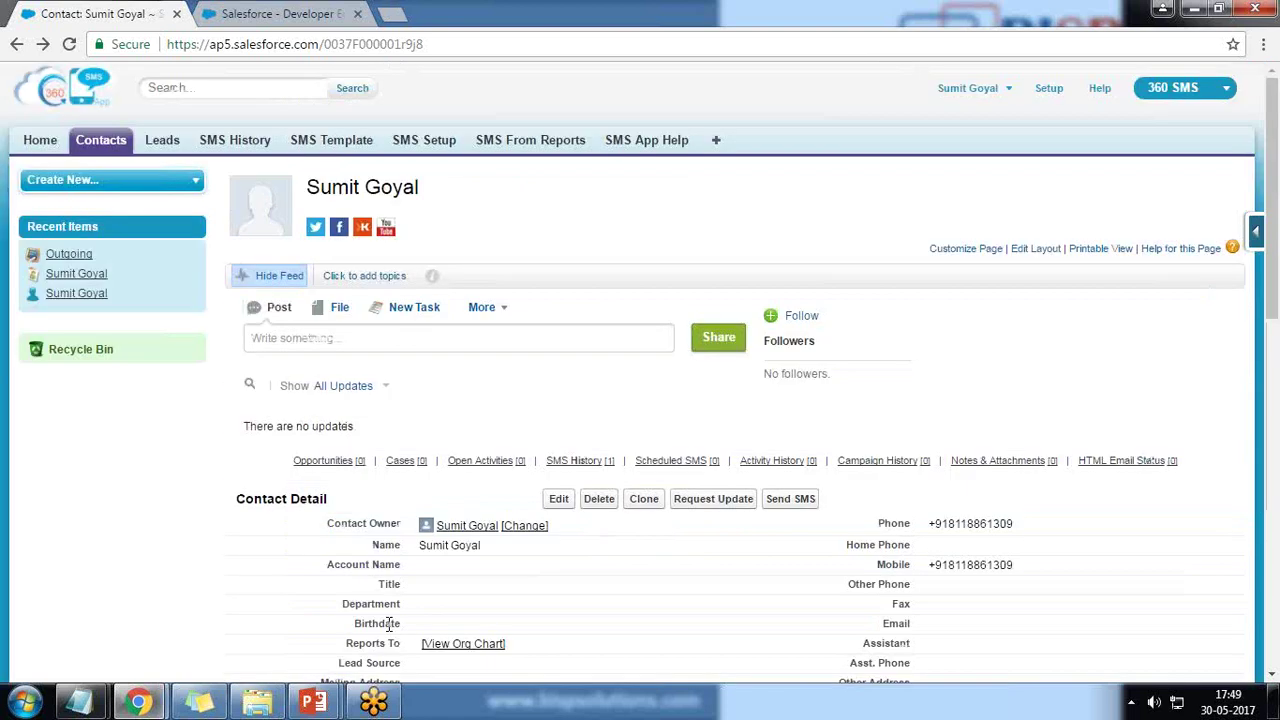
left_click(238, 145)
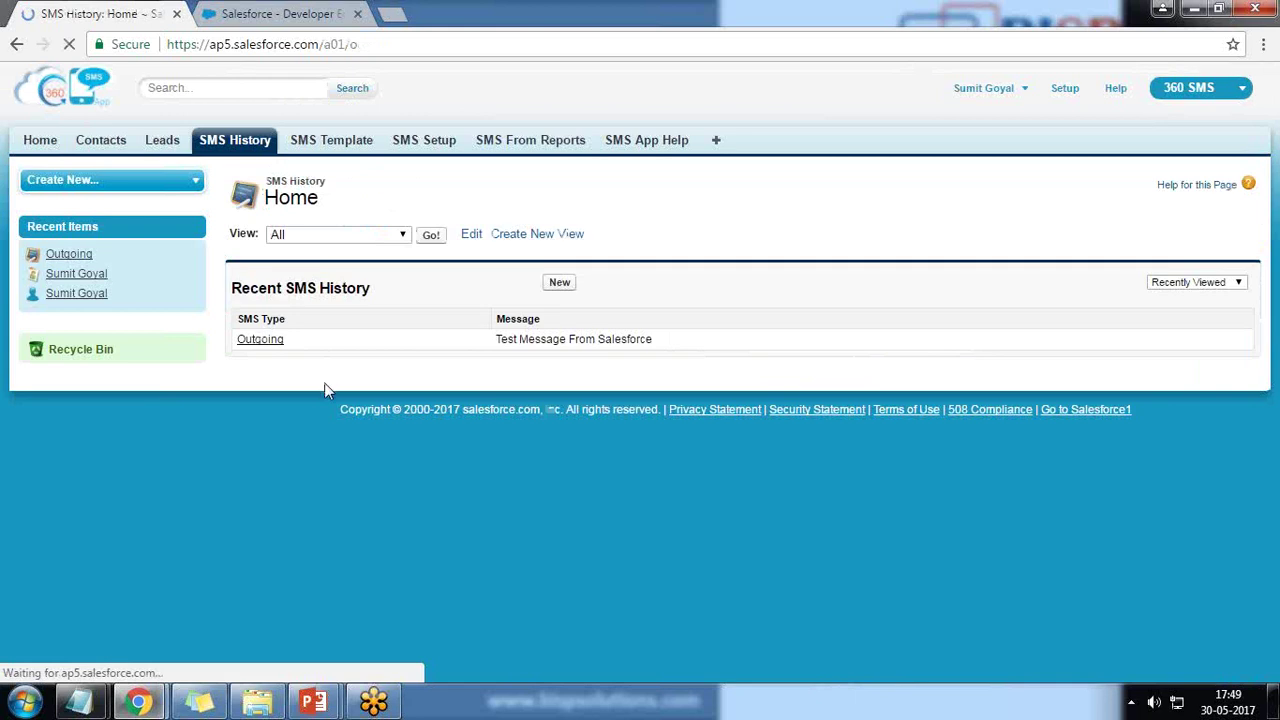
left_click(260, 342)
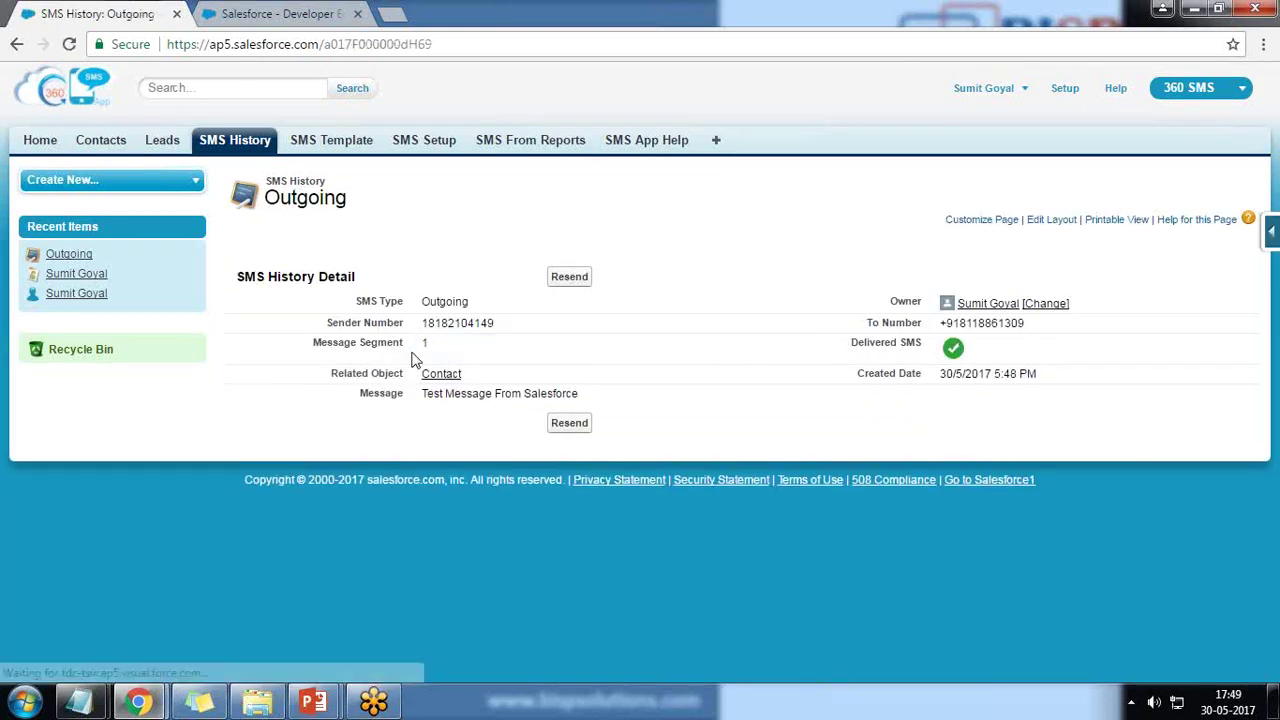
double_click(948, 330)
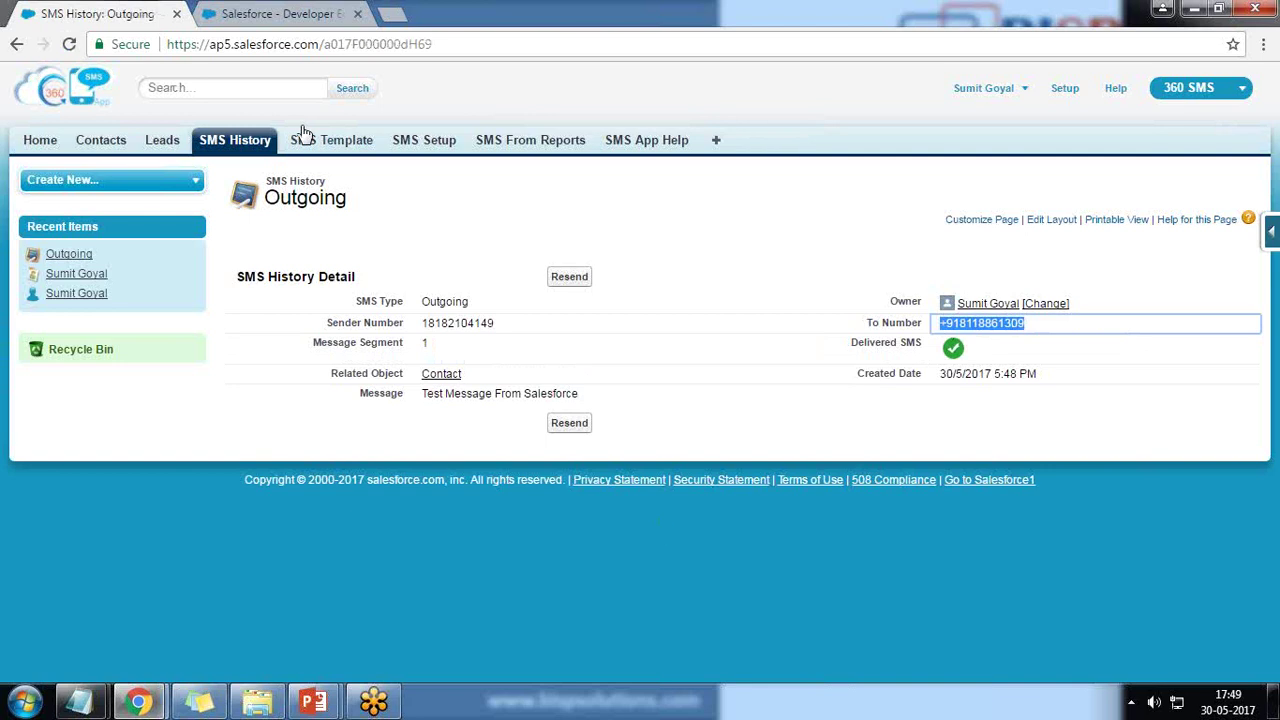
left_click(340, 147)
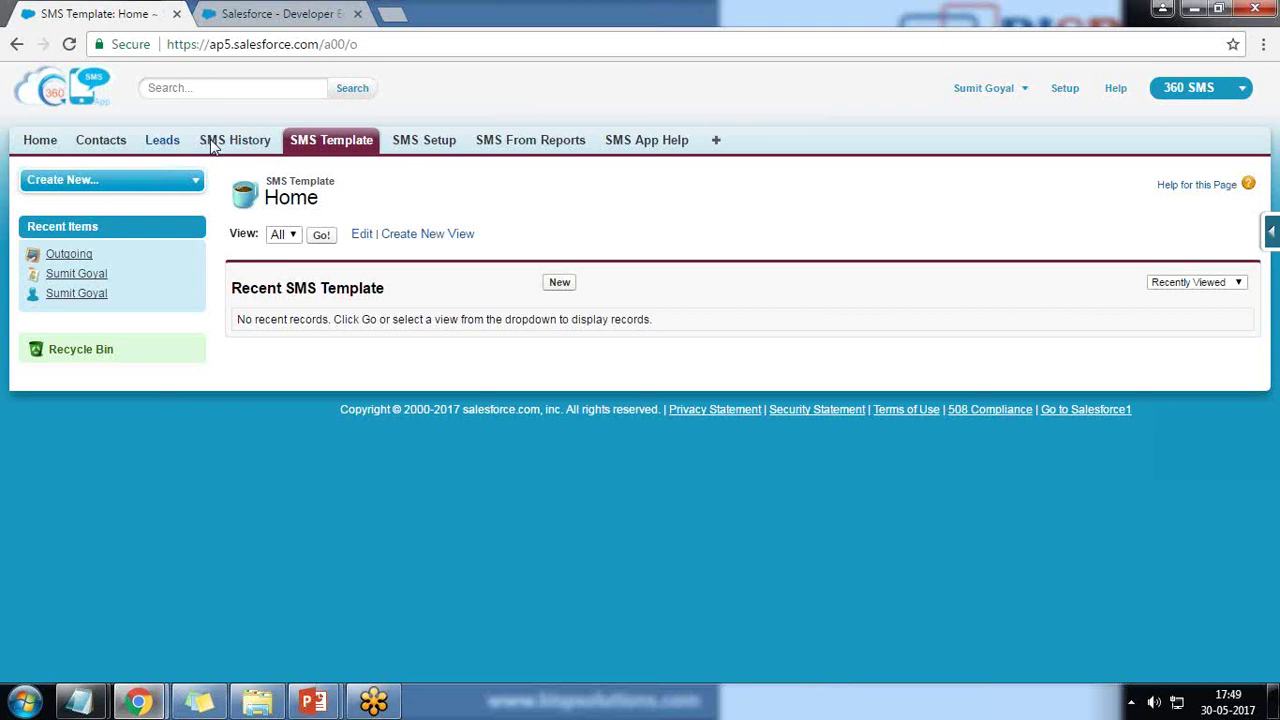
left_click(88, 153)
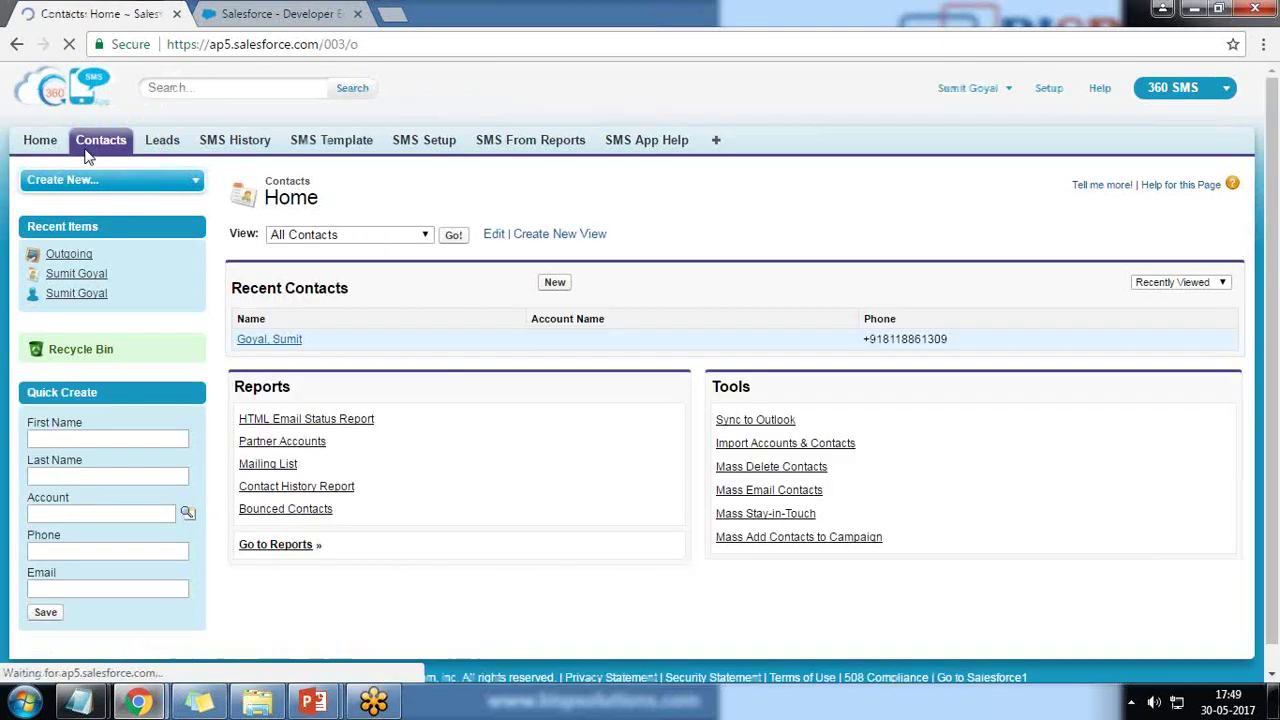
left_click(253, 346)
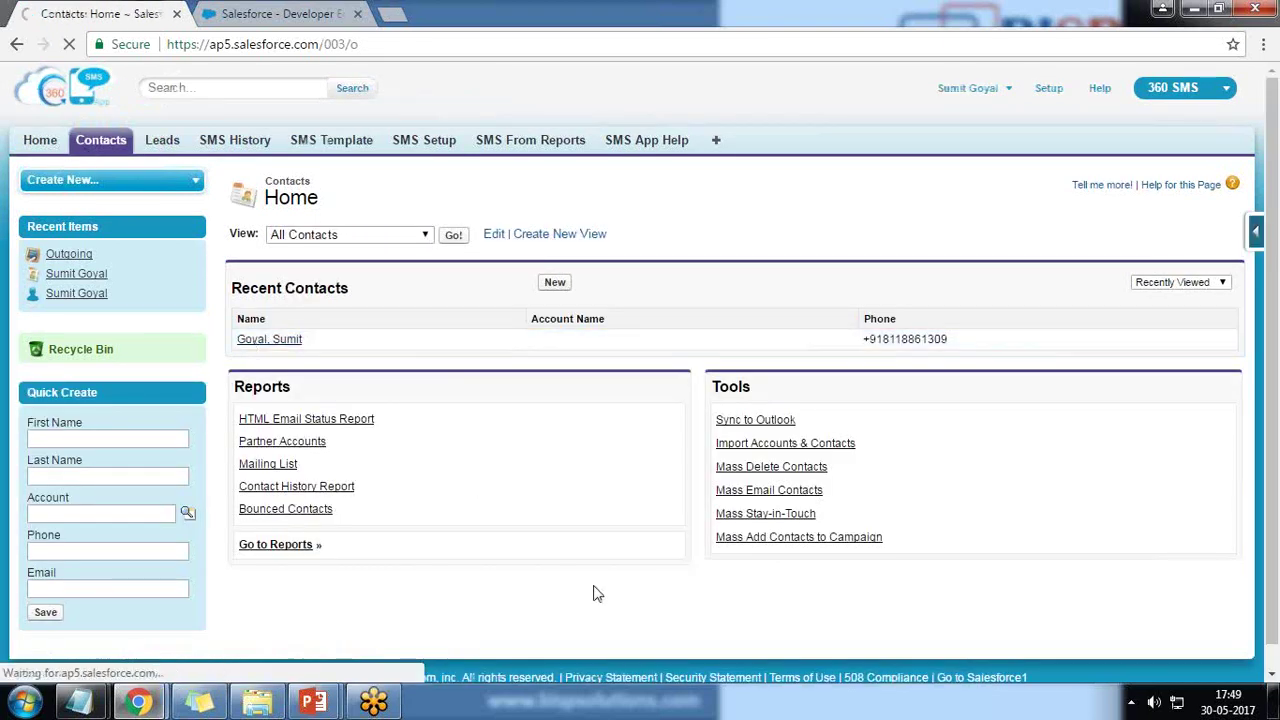
scroll(590, 562, "down", 5)
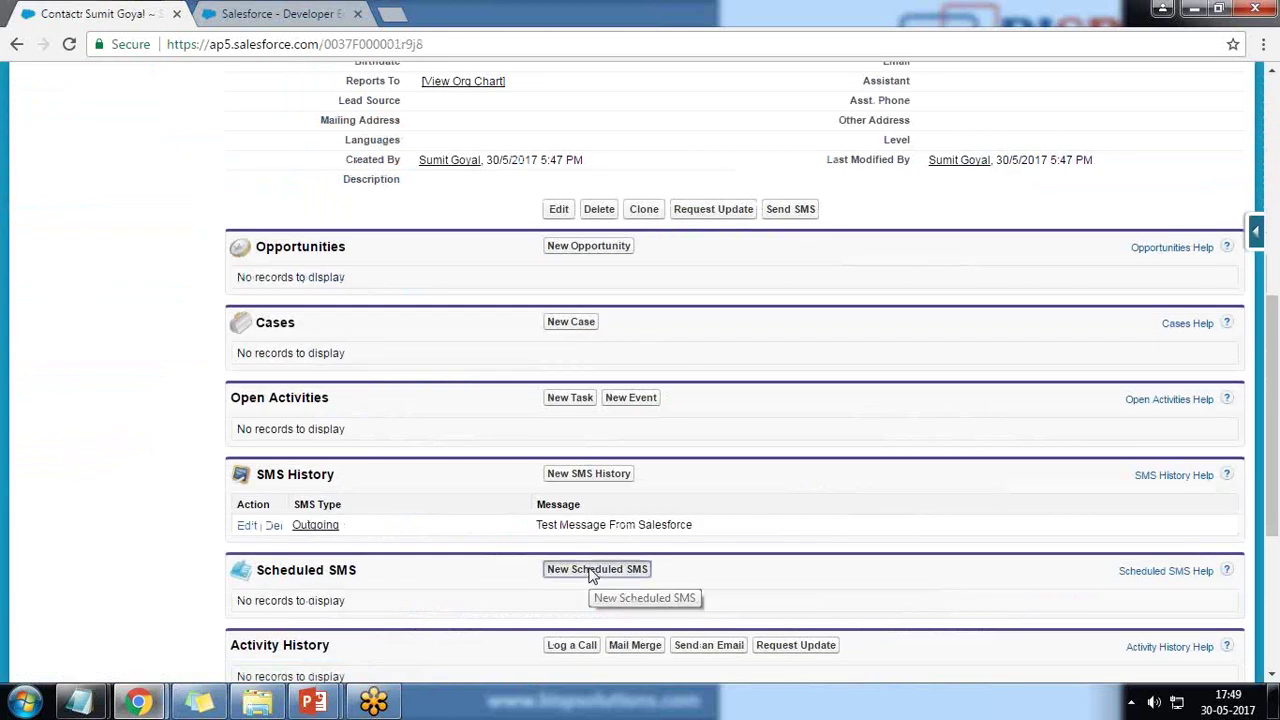
Open New Scheduled SMS and read through steps 1–3 of the scheduling instructions.
left_click(596, 569)
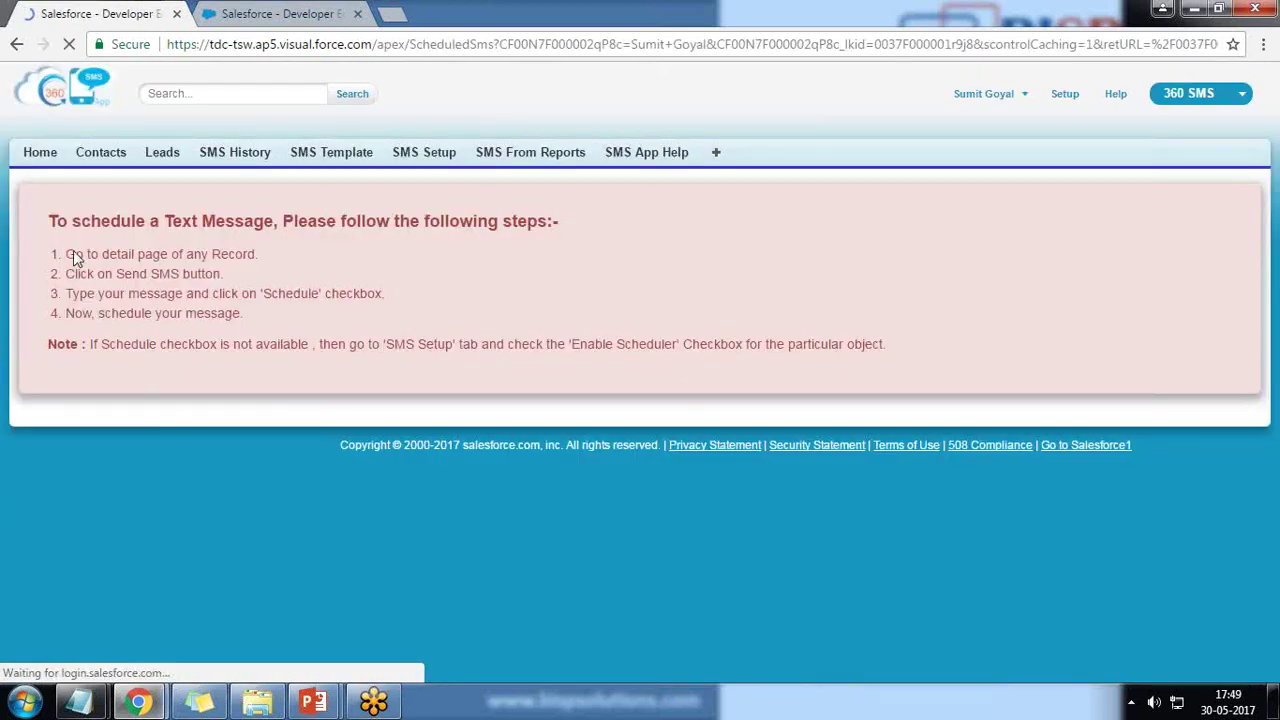
left_click_drag(67, 254, 261, 253)
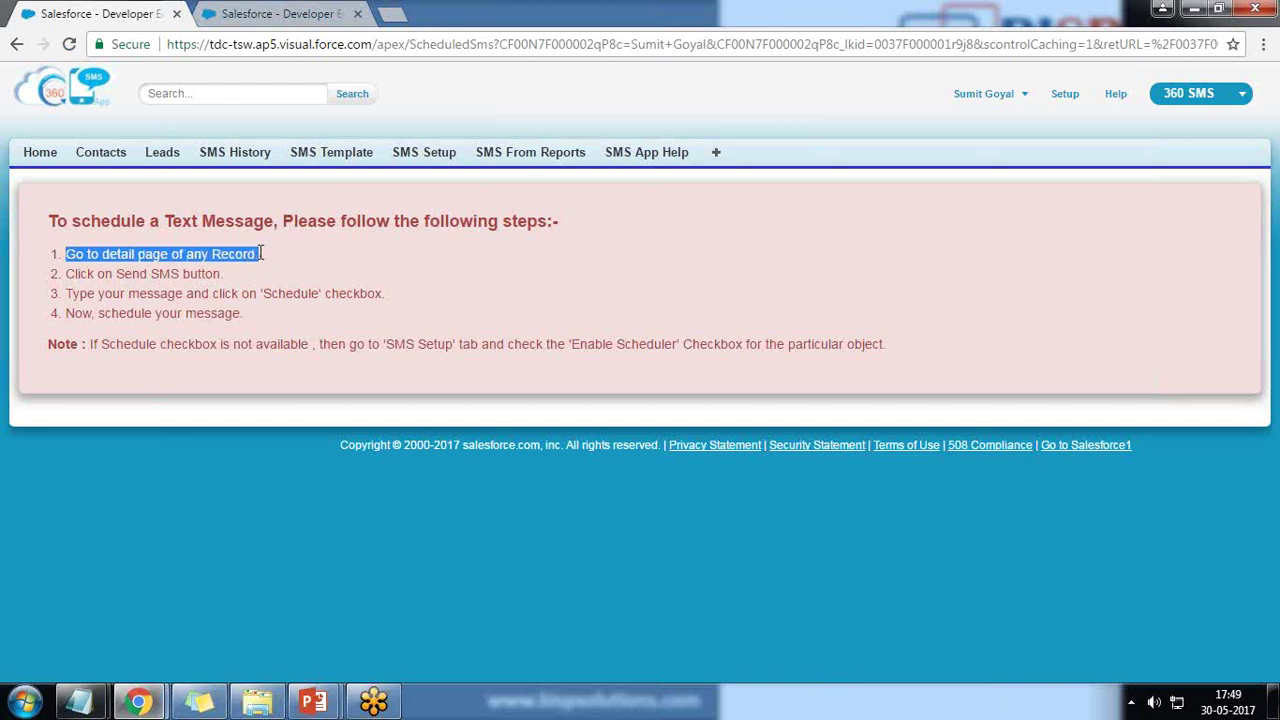
left_click_drag(80, 274, 227, 289)
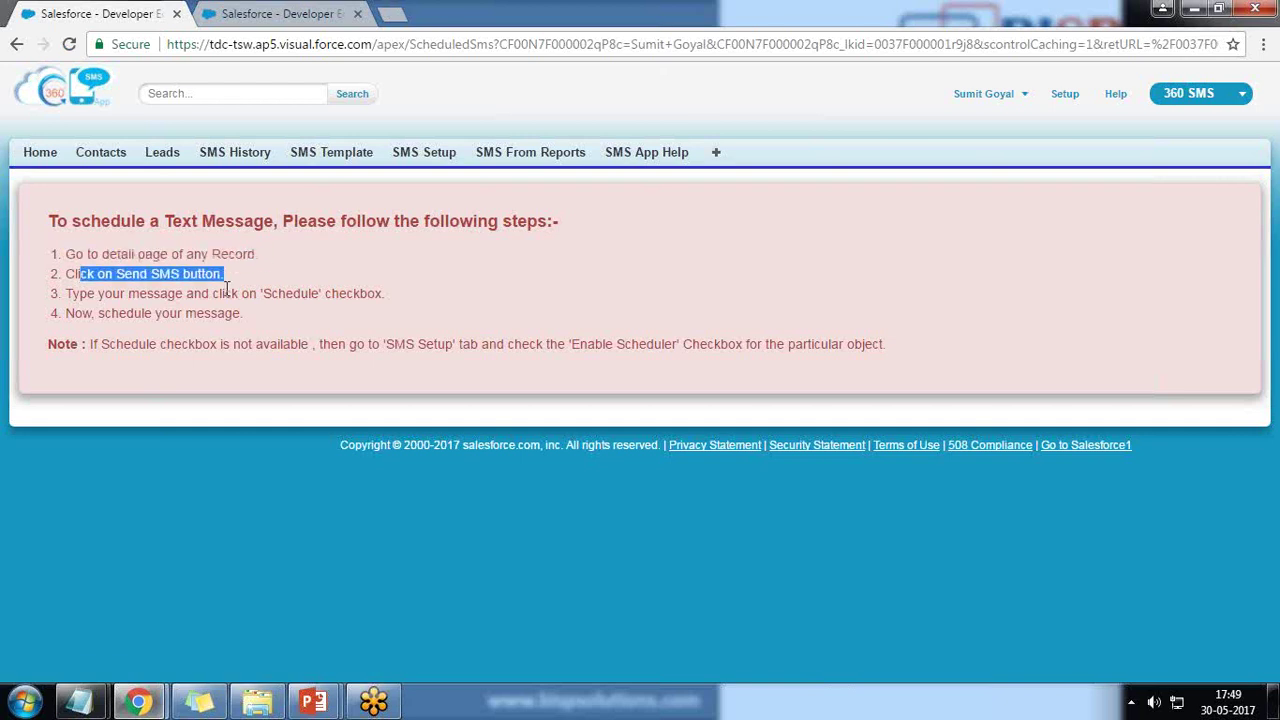
left_click_drag(96, 293, 370, 293)
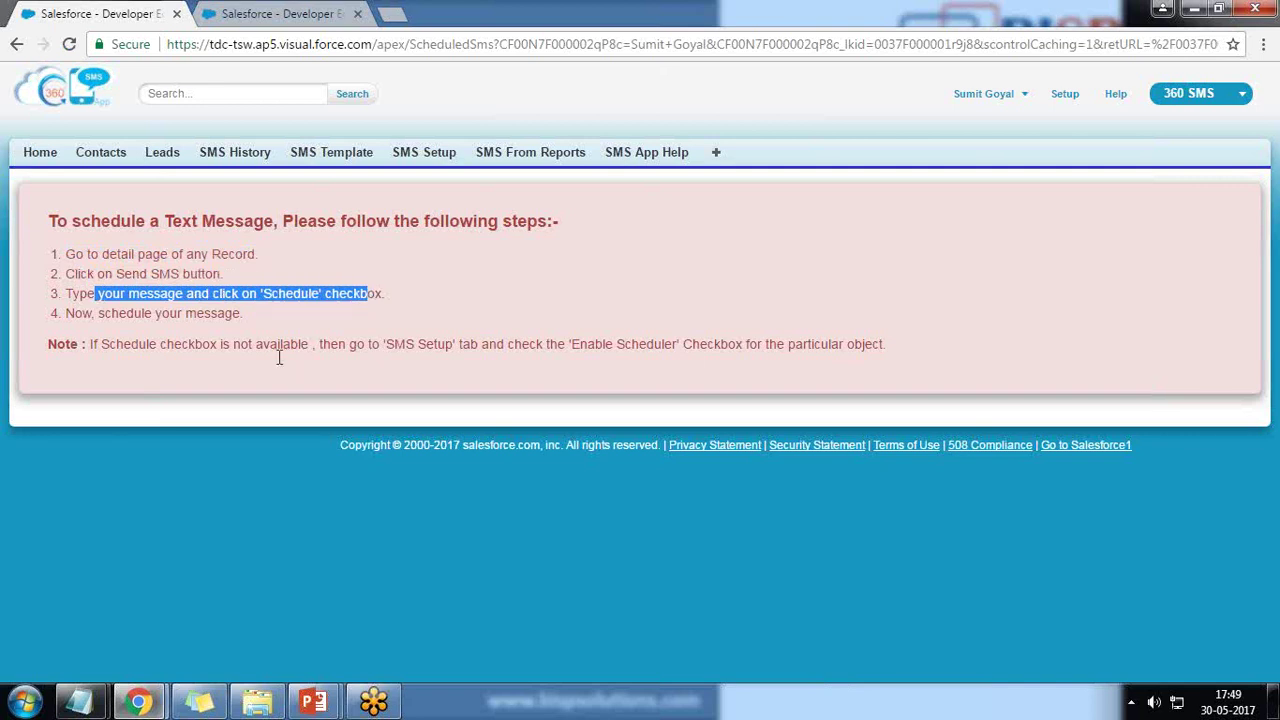
In SMS Setup's Object Setup, turn on Enable Scheduler for the Contact mapping and save it.
left_click(275, 13)
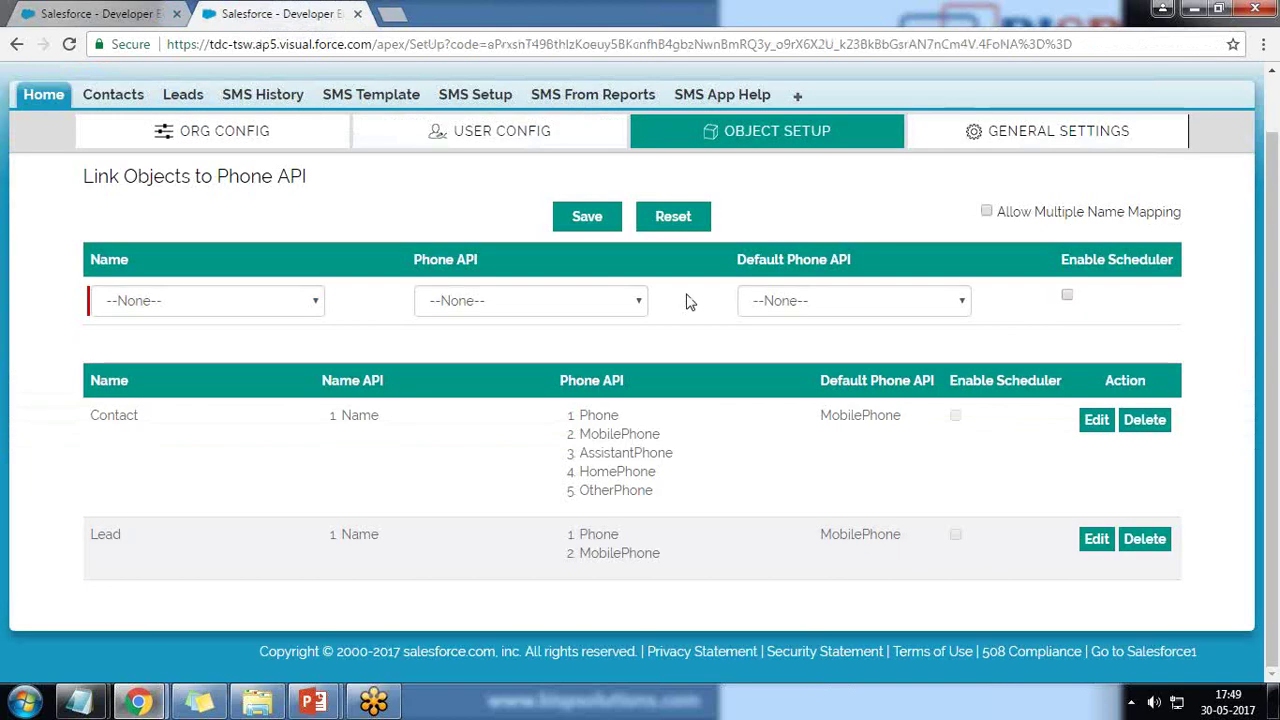
scroll(686, 293, "up", 2)
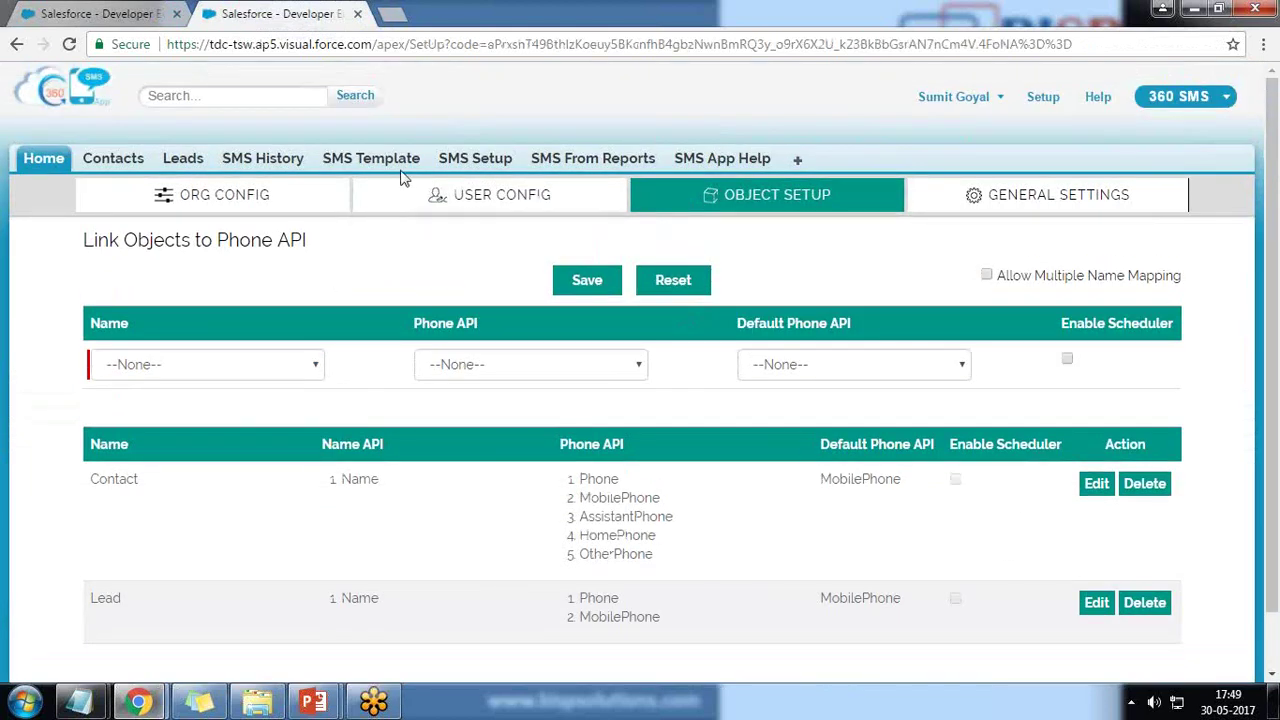
left_click(476, 166)
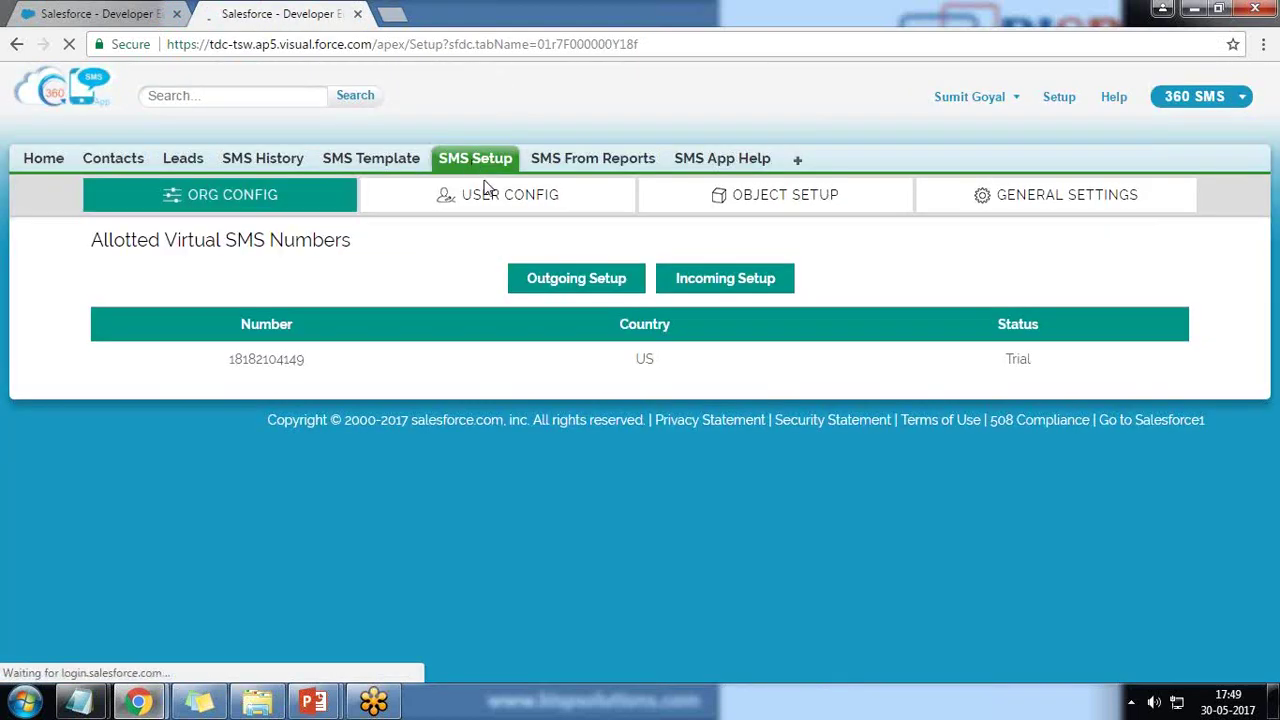
left_click(793, 200)
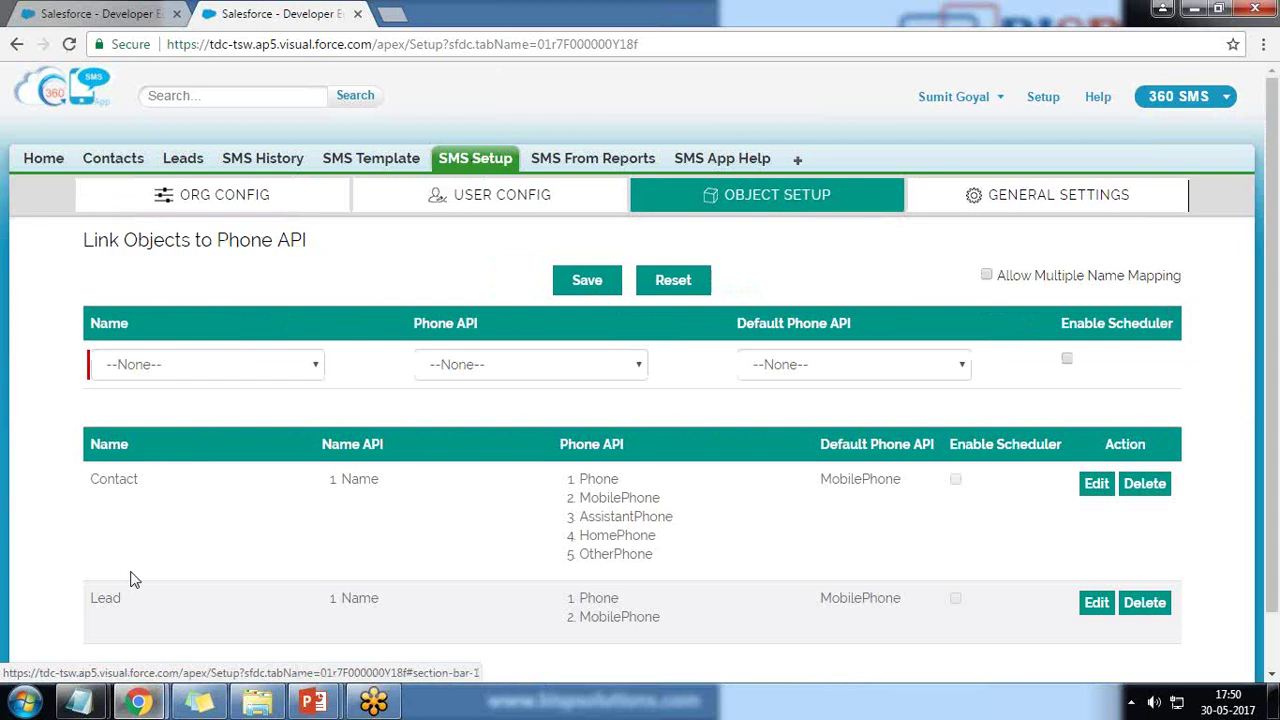
scroll(180, 514, "down", 1)
double_click(156, 404)
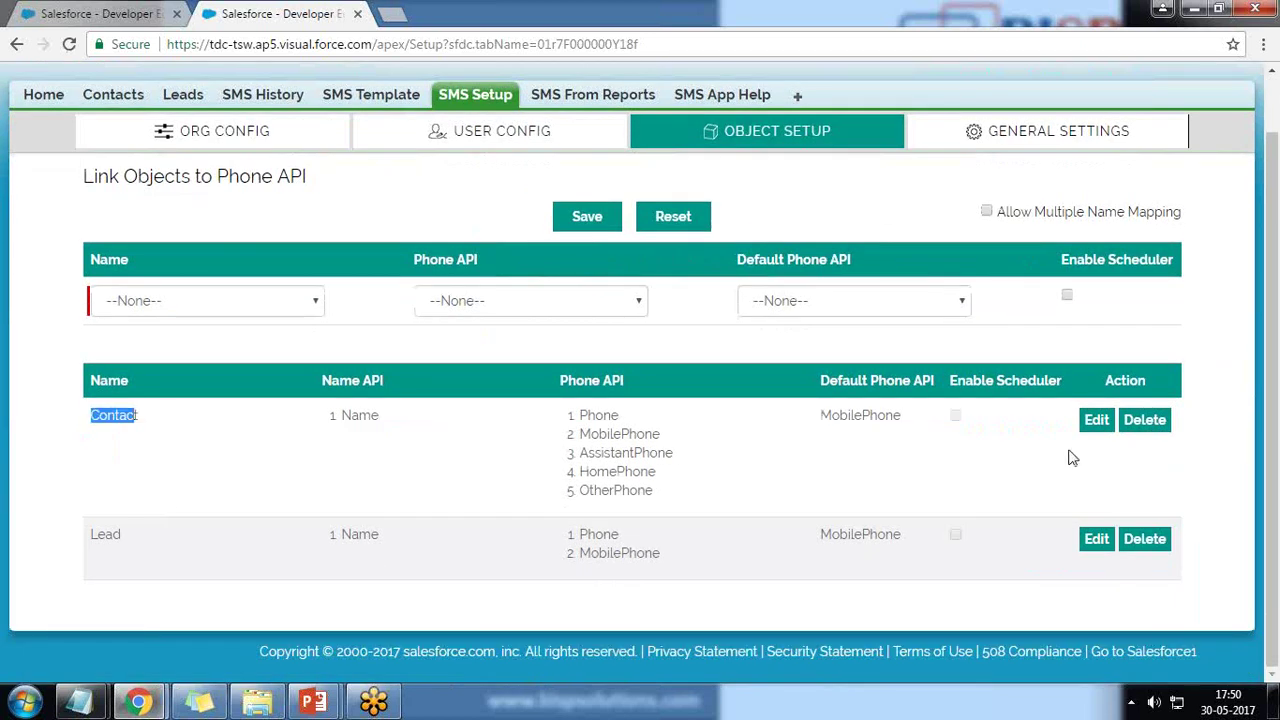
left_click_drag(952, 381, 1000, 384)
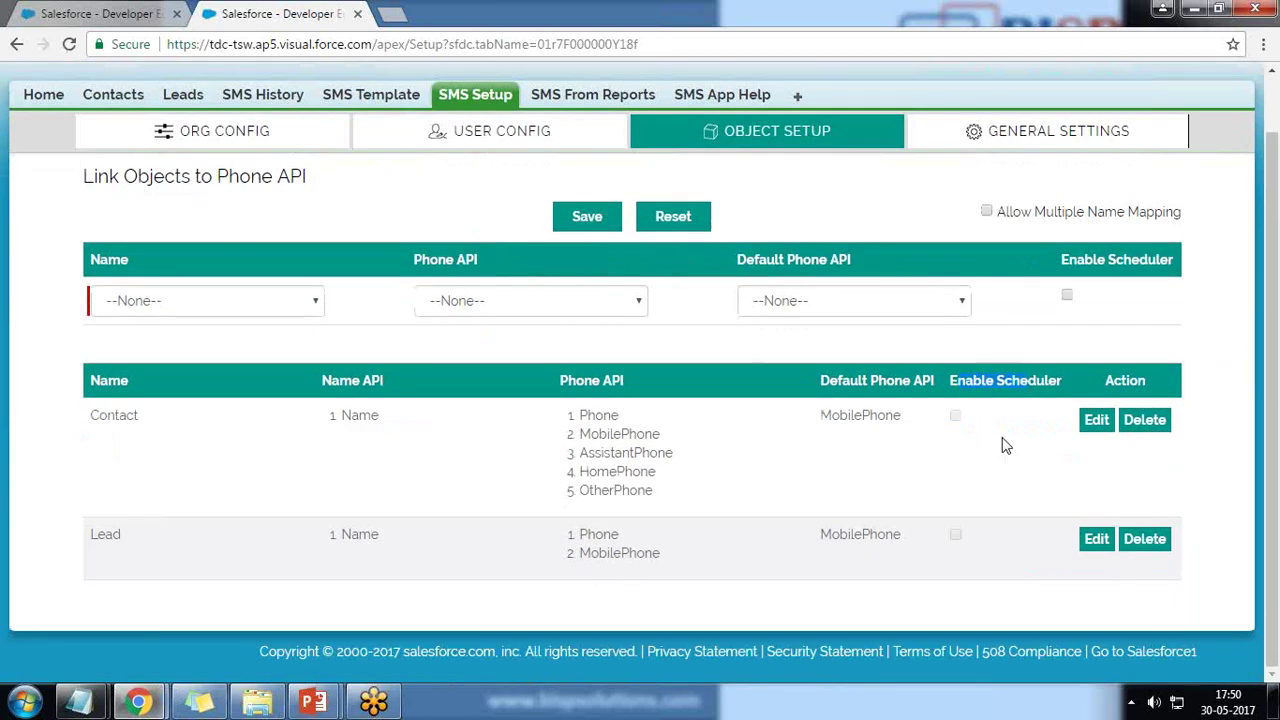
left_click(1096, 424)
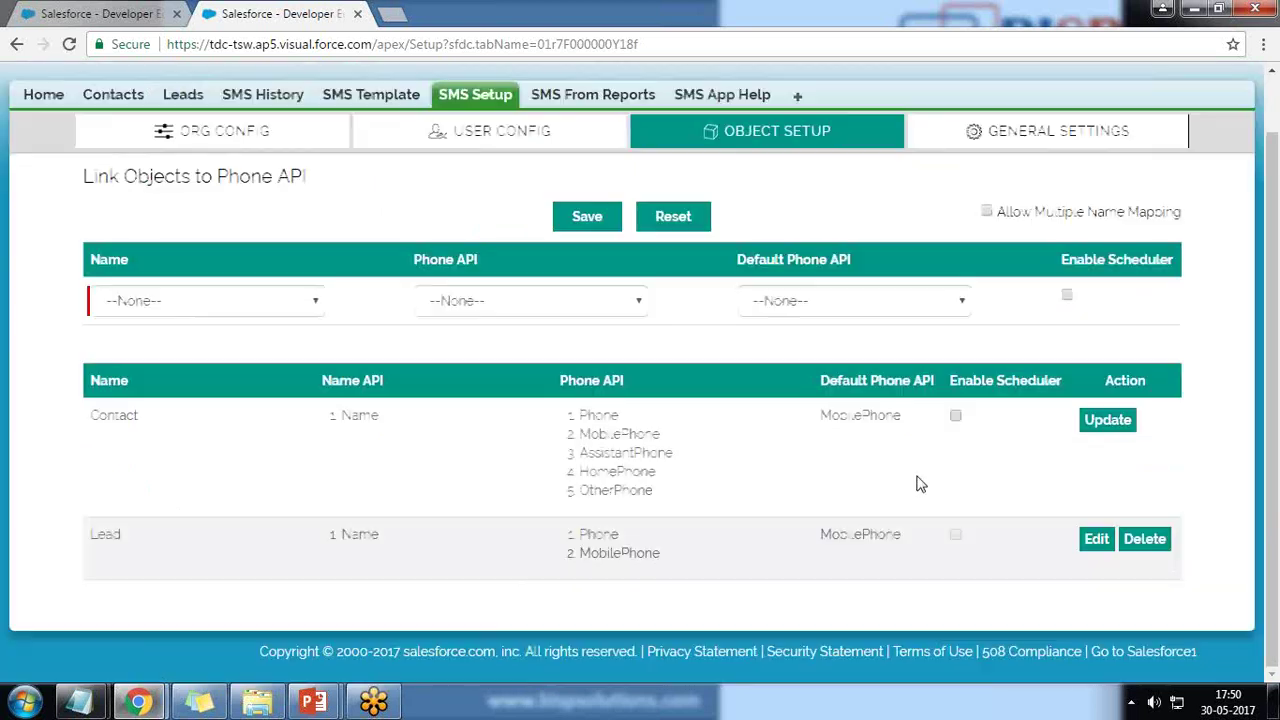
left_click(955, 416)
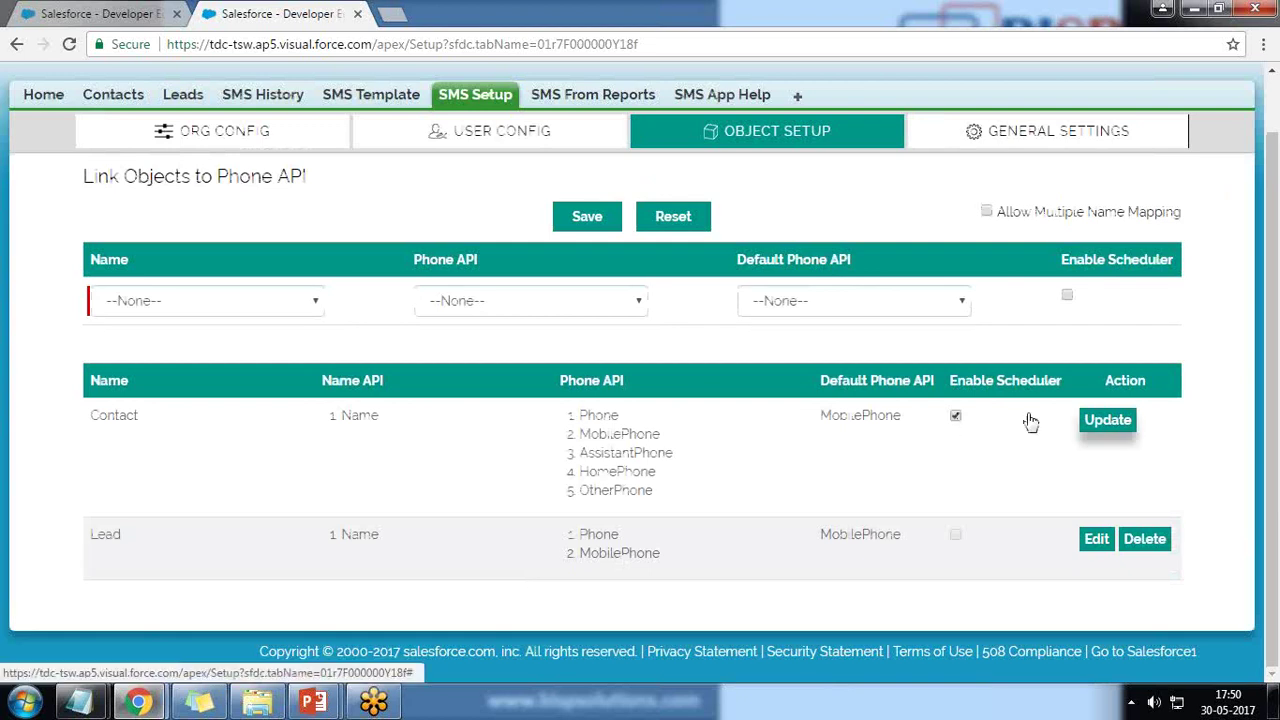
left_click(1106, 420)
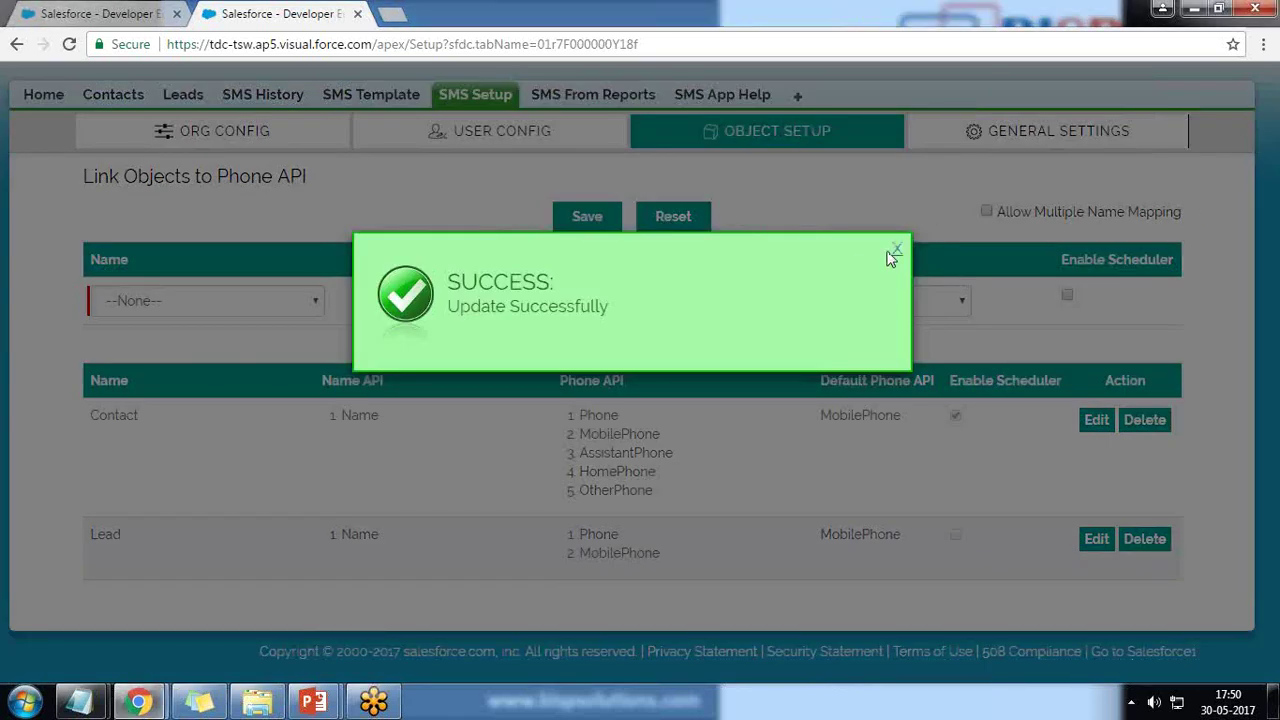
left_click(895, 248)
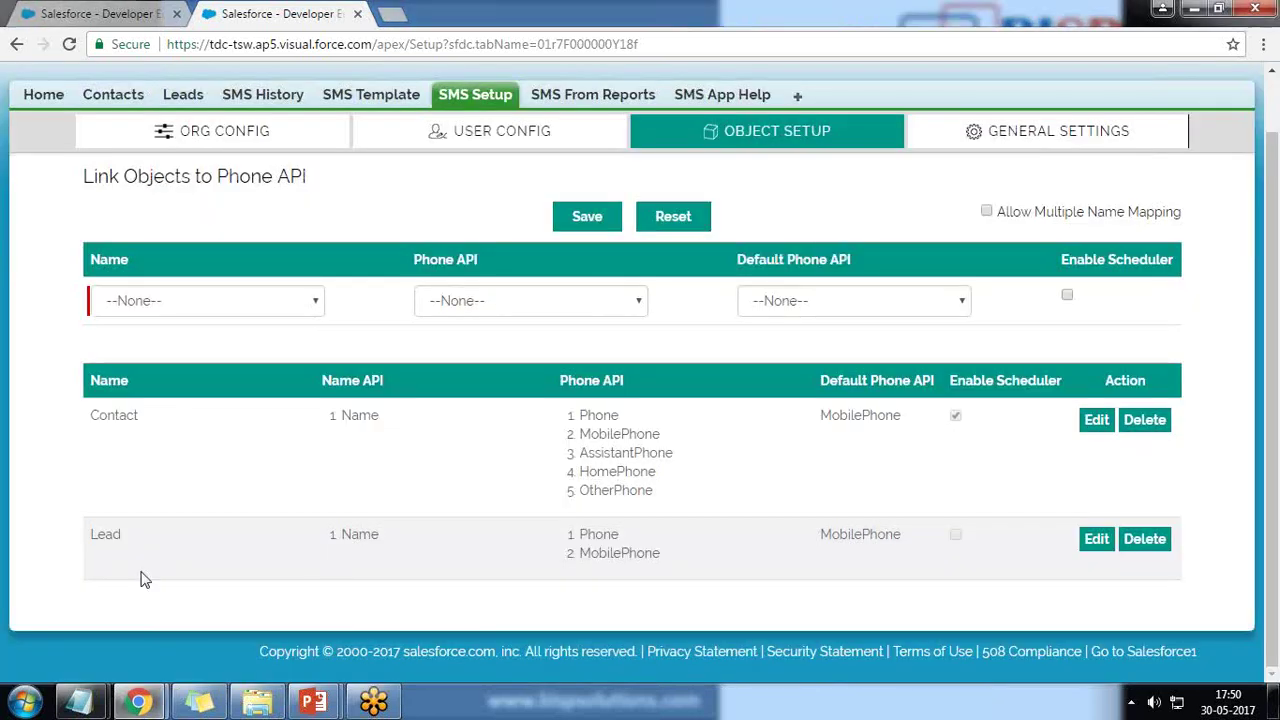
Turn on Enable Scheduler for the Lead mapping and save it.
left_click(1096, 541)
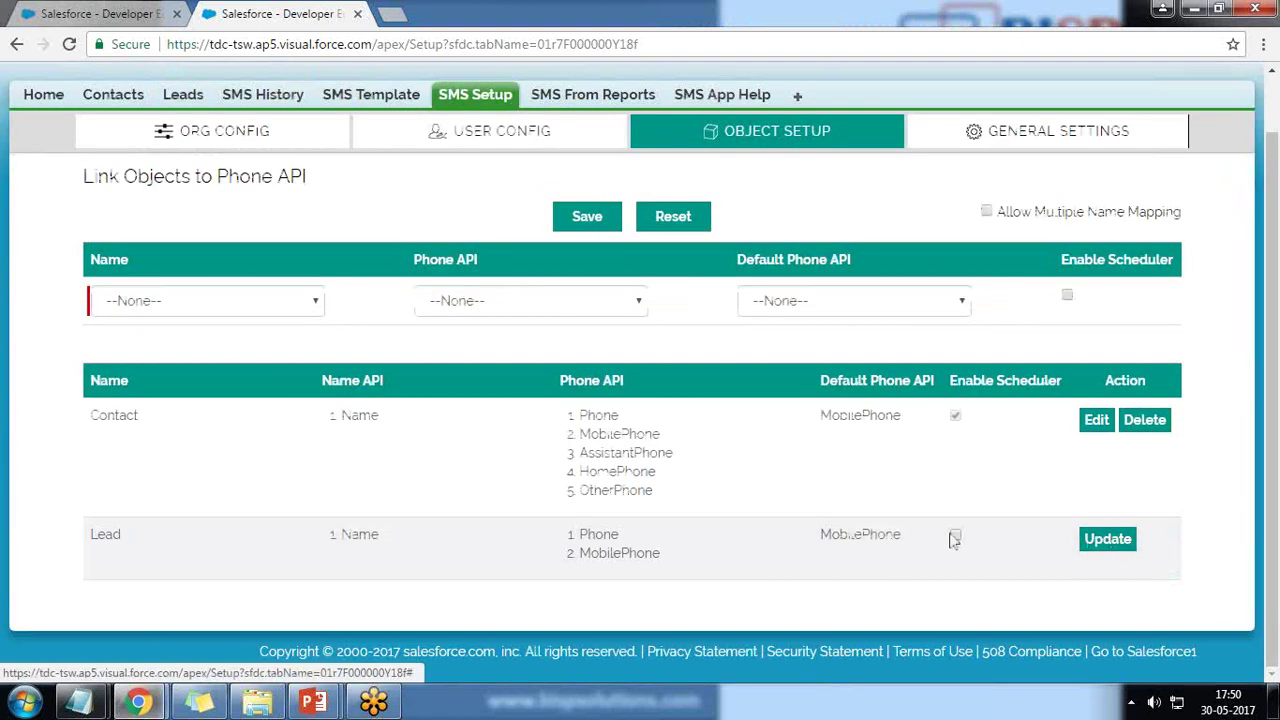
left_click(956, 535)
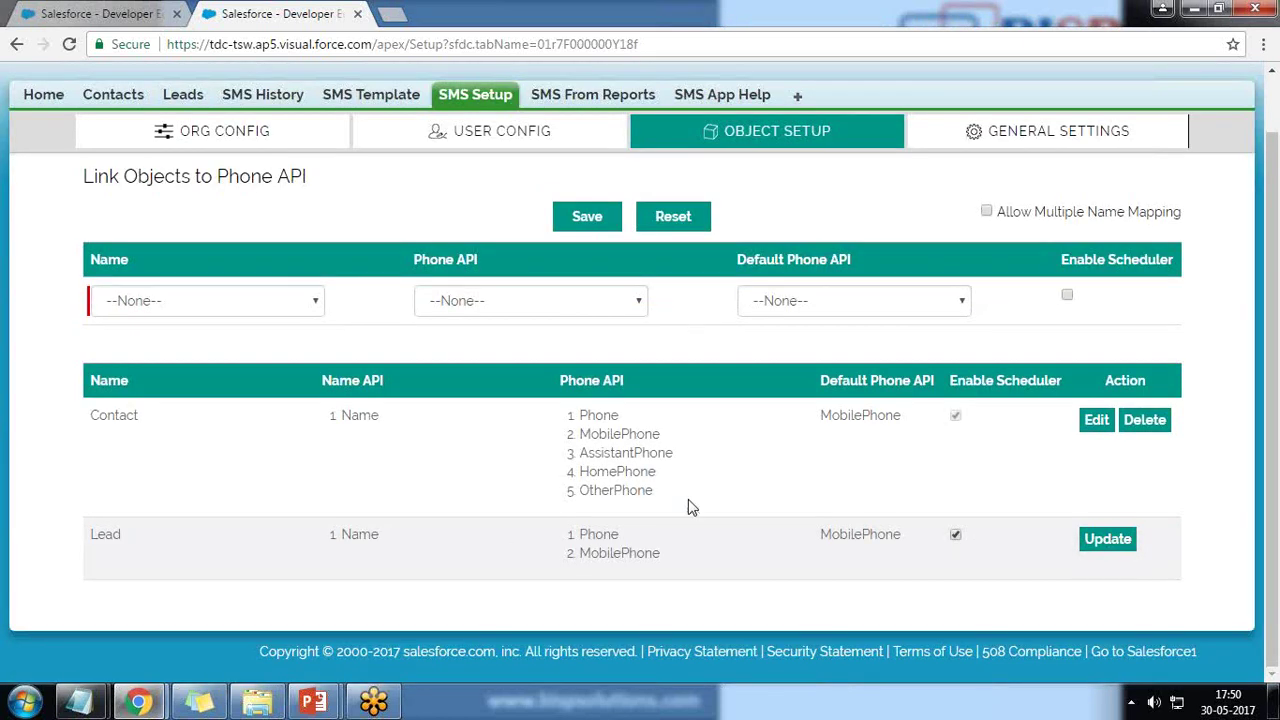
left_click(1100, 422)
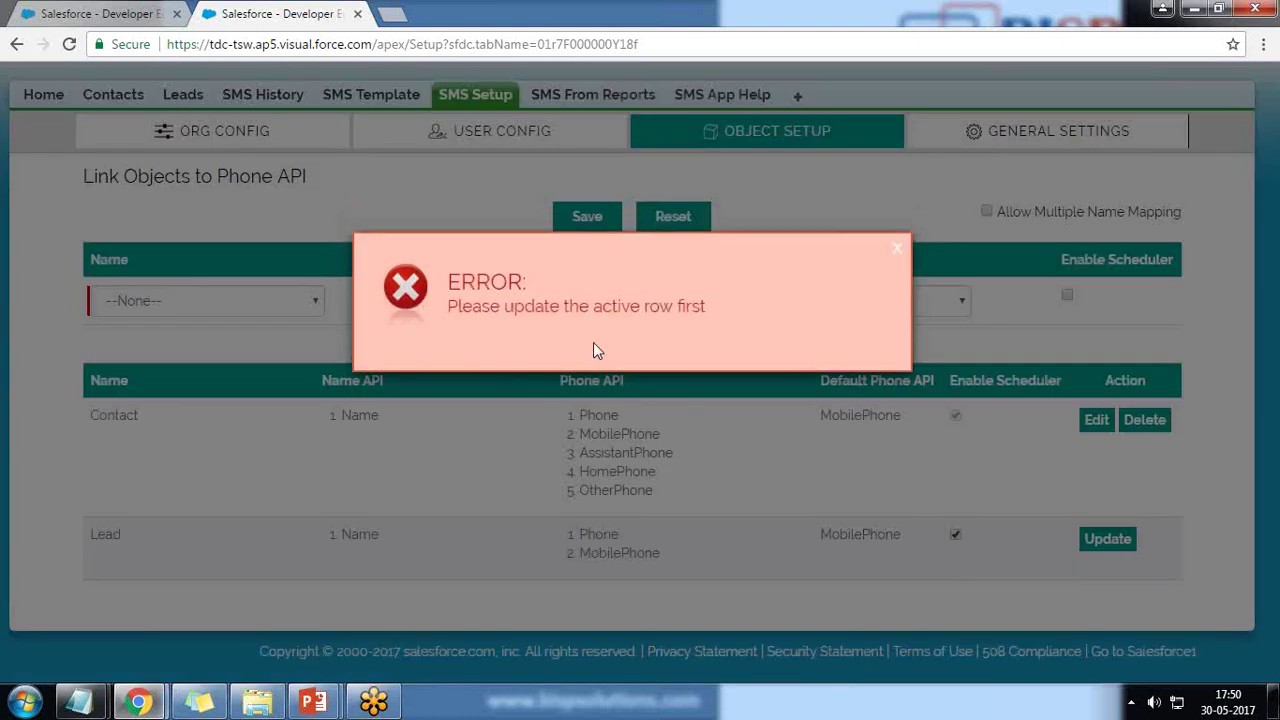
left_click(896, 249)
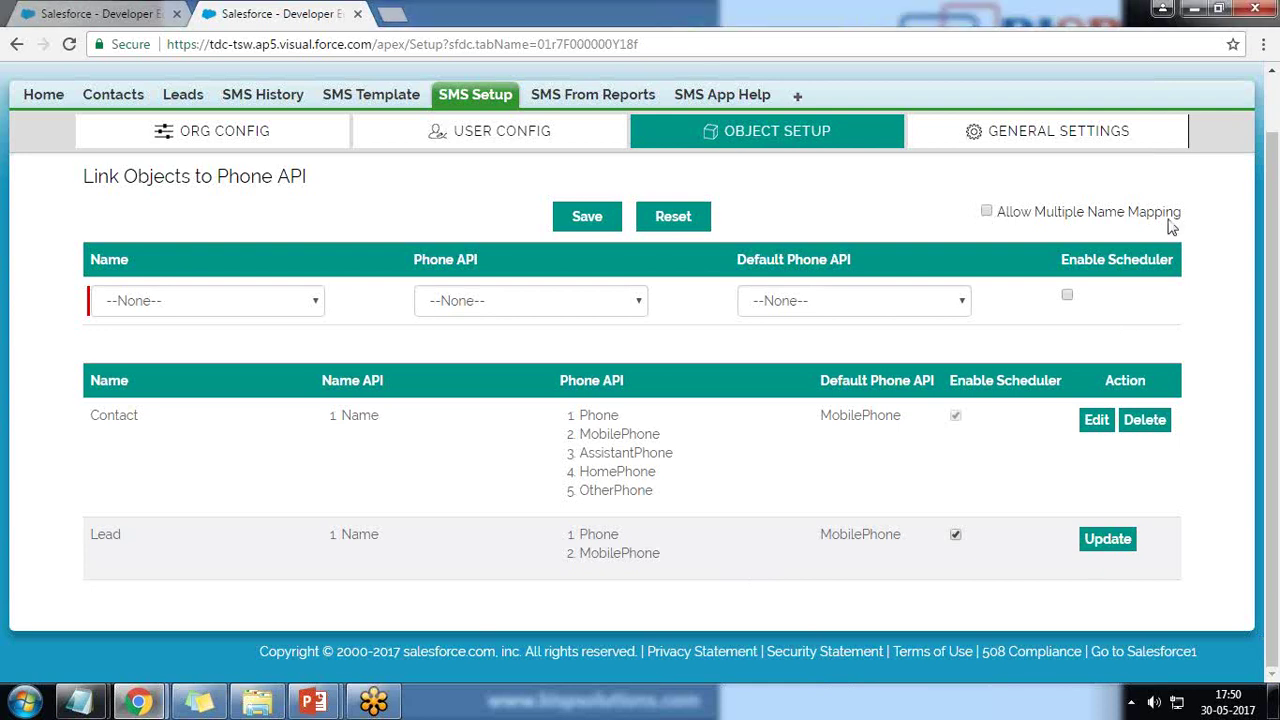
left_click(1105, 539)
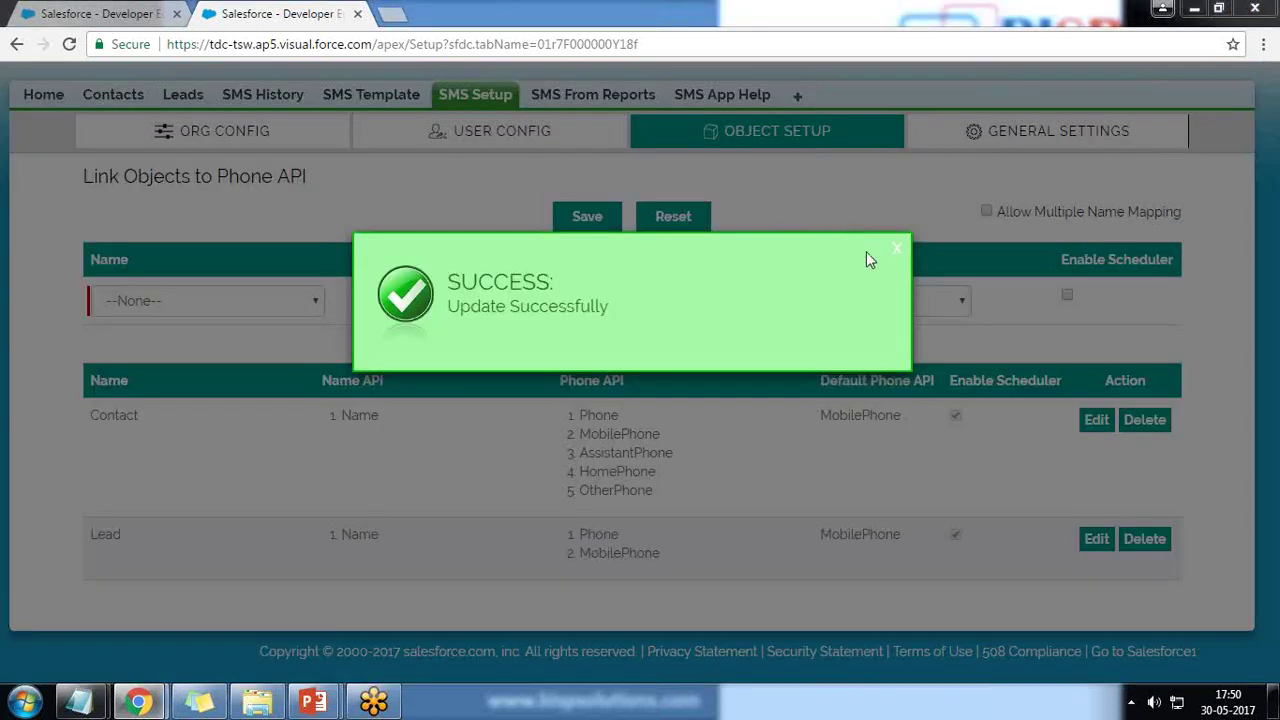
left_click(895, 249)
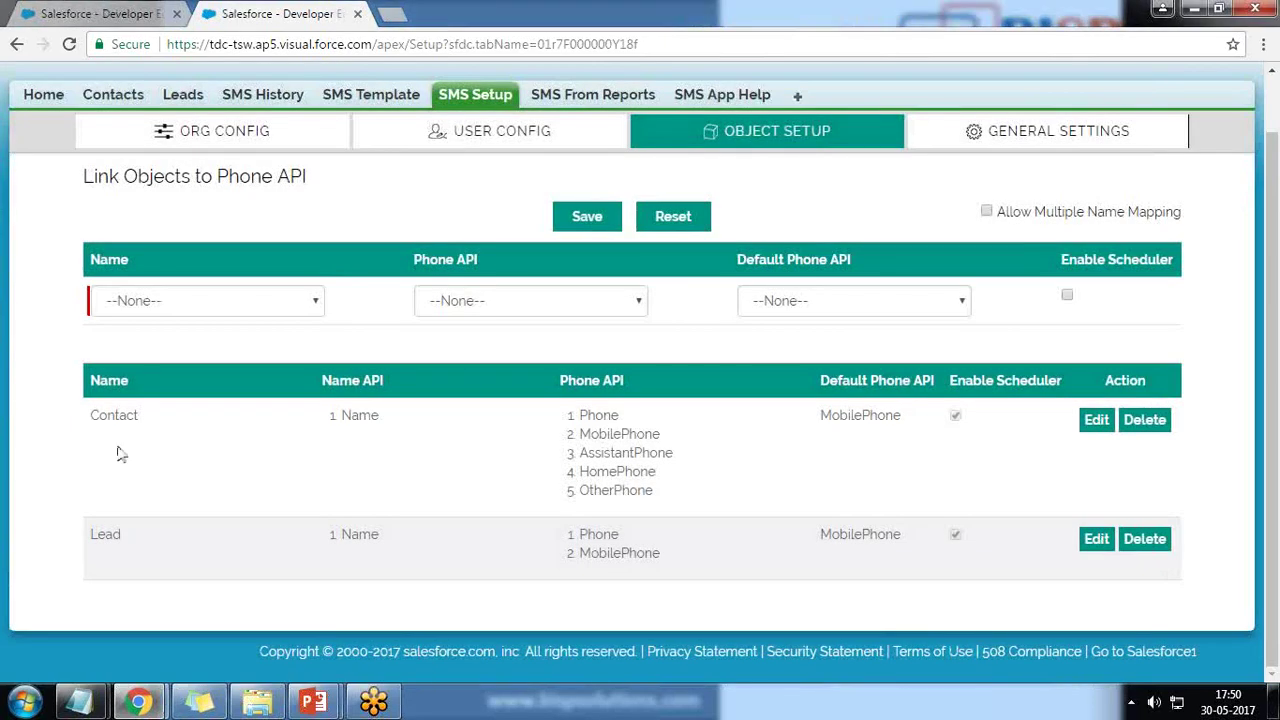
Revisit the scheduling instructions tab, then return to the contact's record page.
left_click(90, 13)
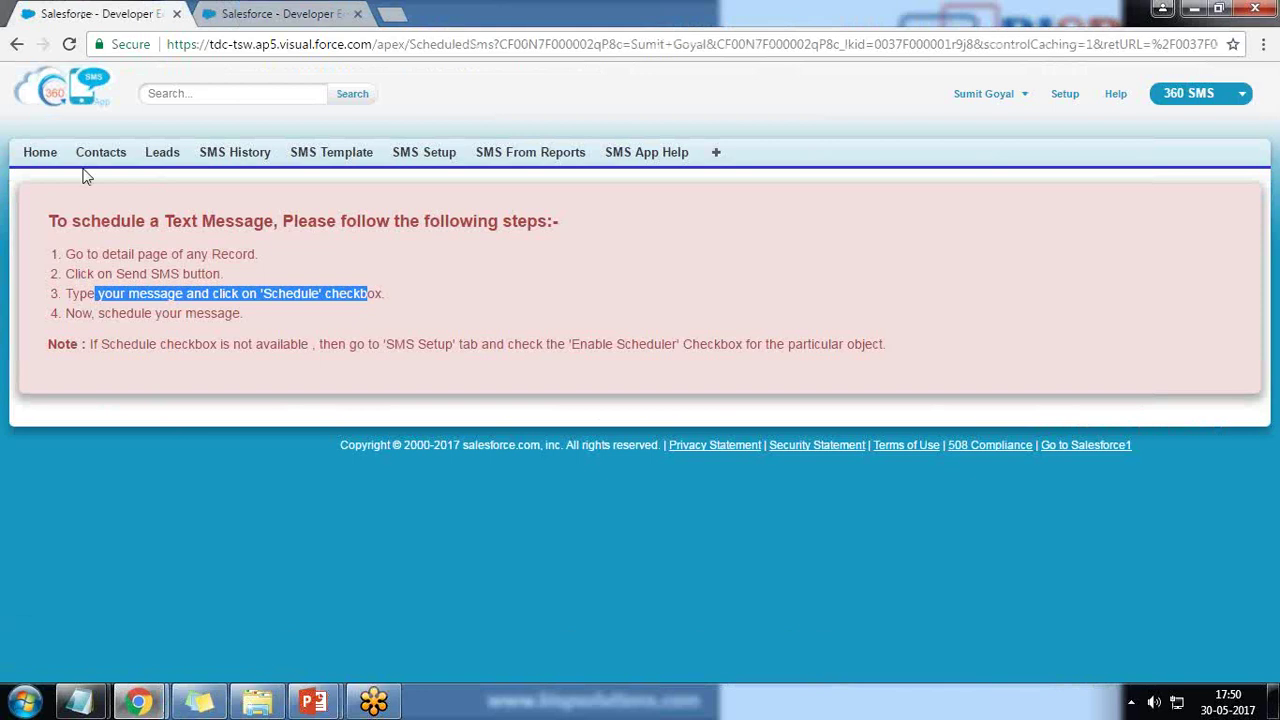
left_click(16, 45)
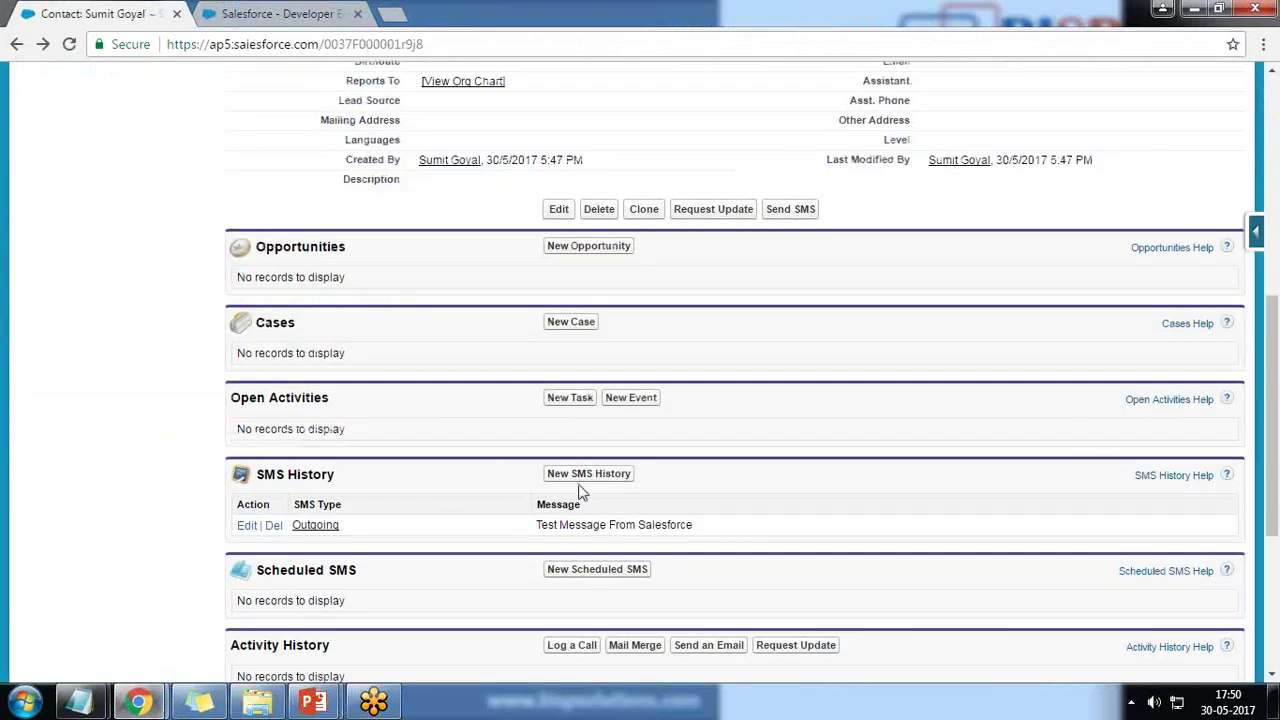
scroll(762, 517, "down", 2)
Try New Scheduled SMS on the contact, then go back to its record page.
left_click(593, 381)
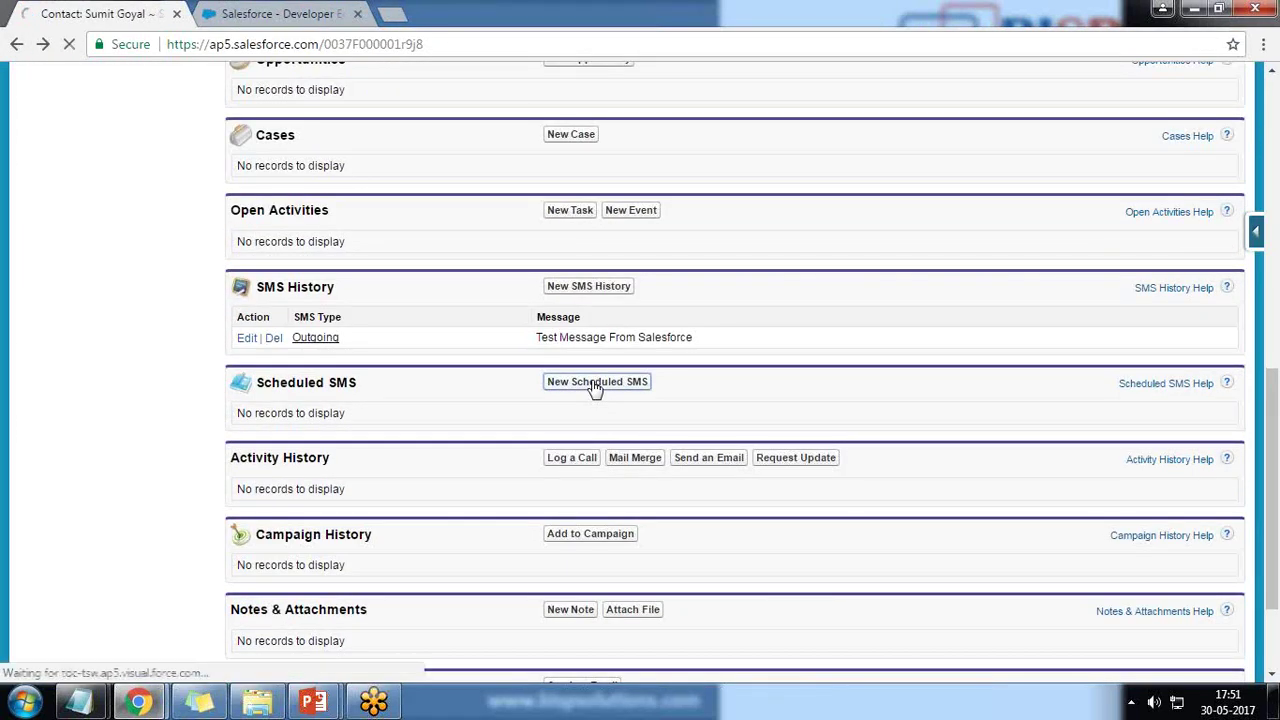
left_click(16, 46)
scroll(575, 595, "up", 5)
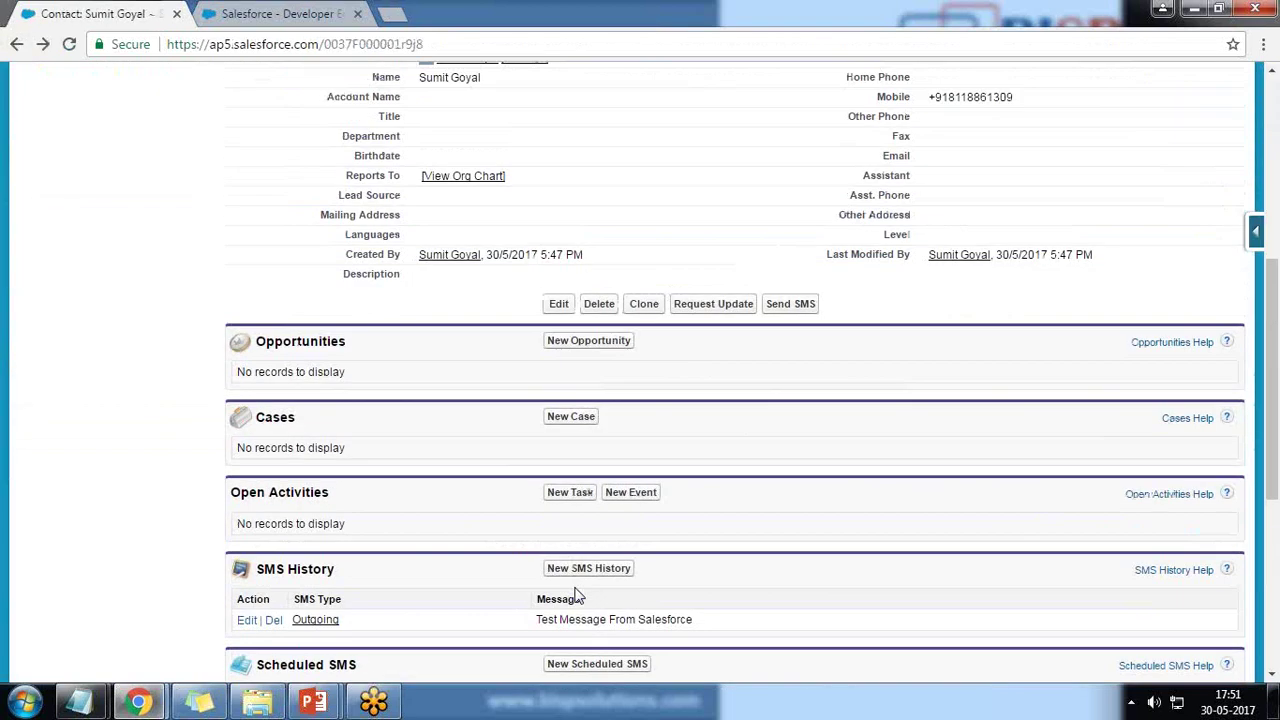
scroll(514, 571, "down", 2)
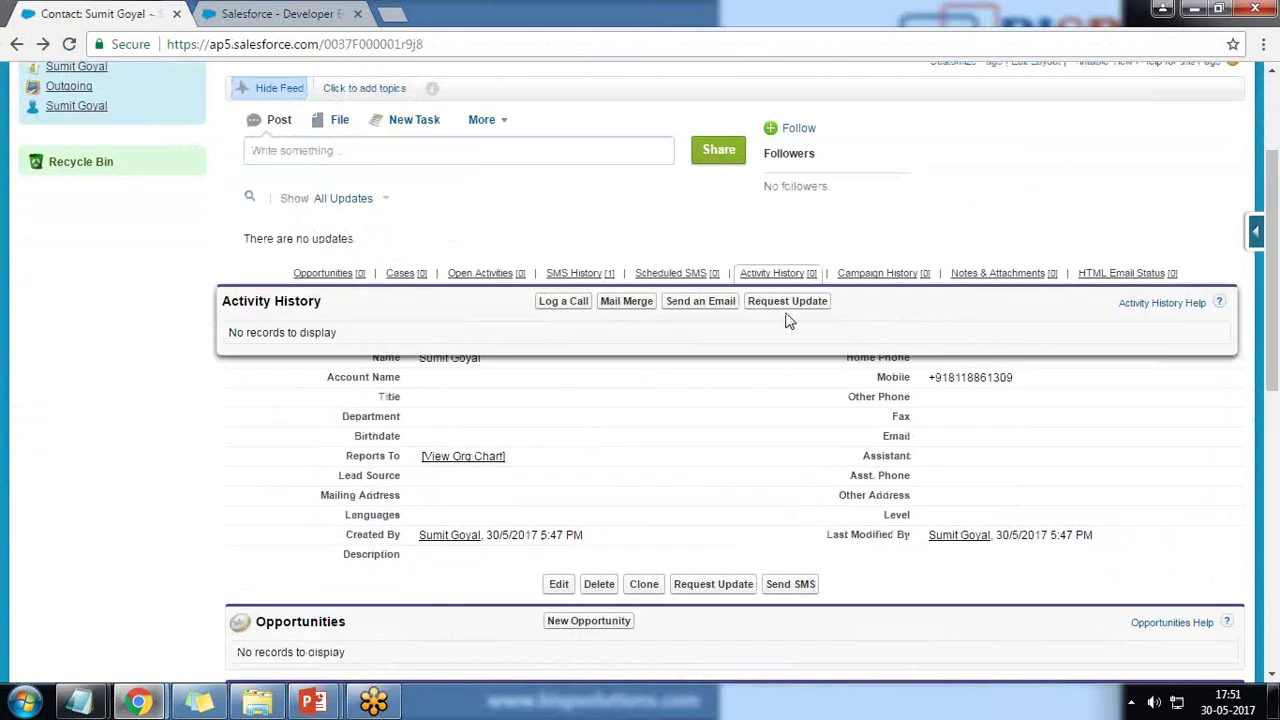
Start an SMS to the contact with the message 'Test Message'.
left_click(788, 313)
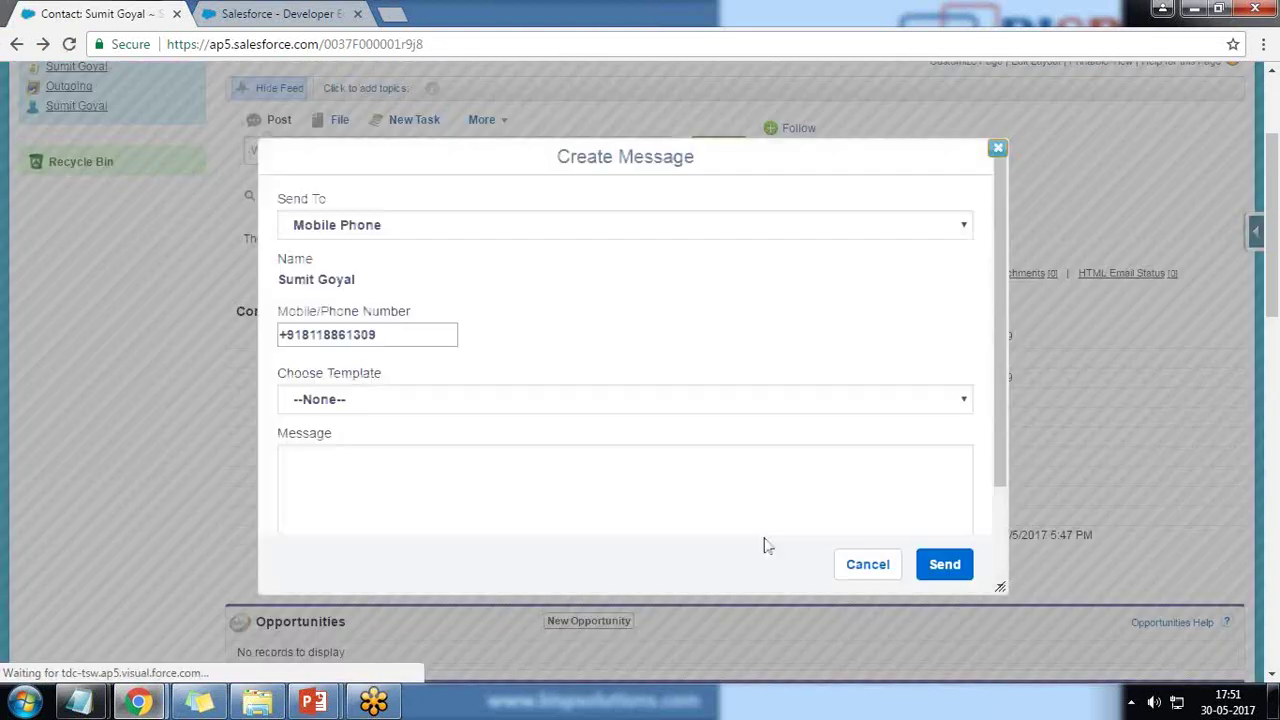
scroll(765, 470, "down", 2)
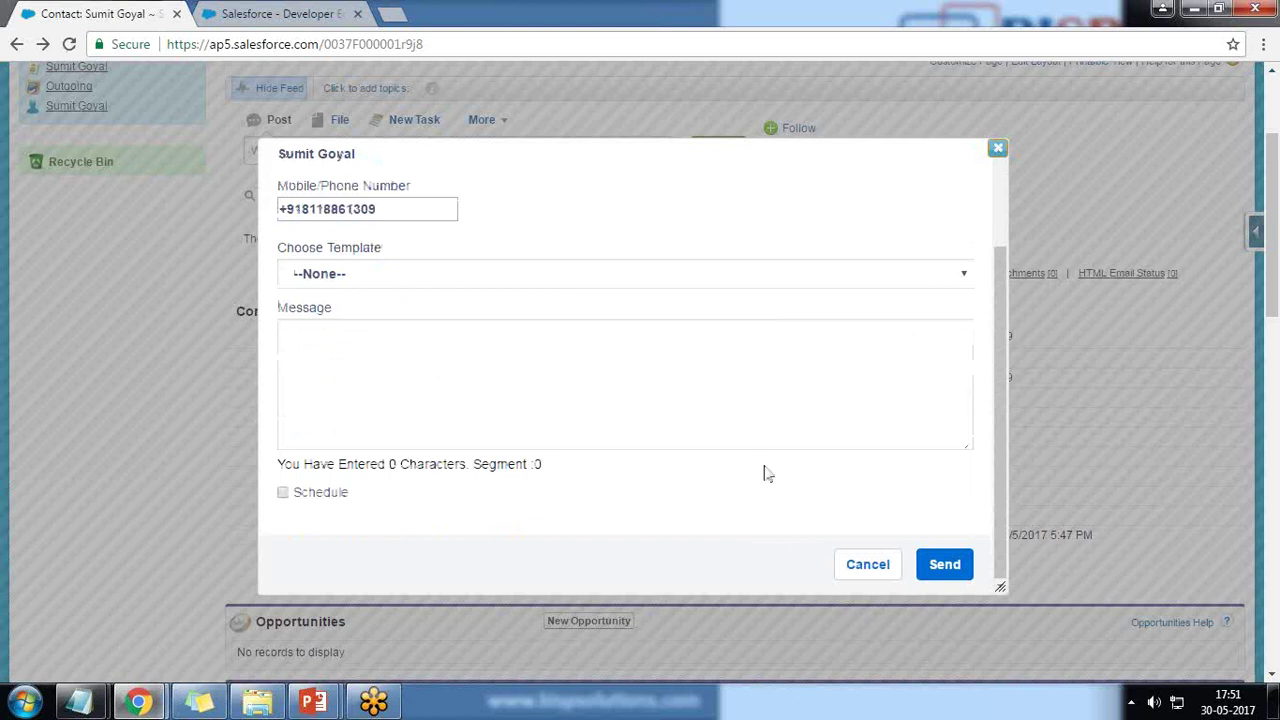
scroll(766, 466, "up", 2)
scroll(371, 420, "up", 2)
scroll(443, 423, "down", 2)
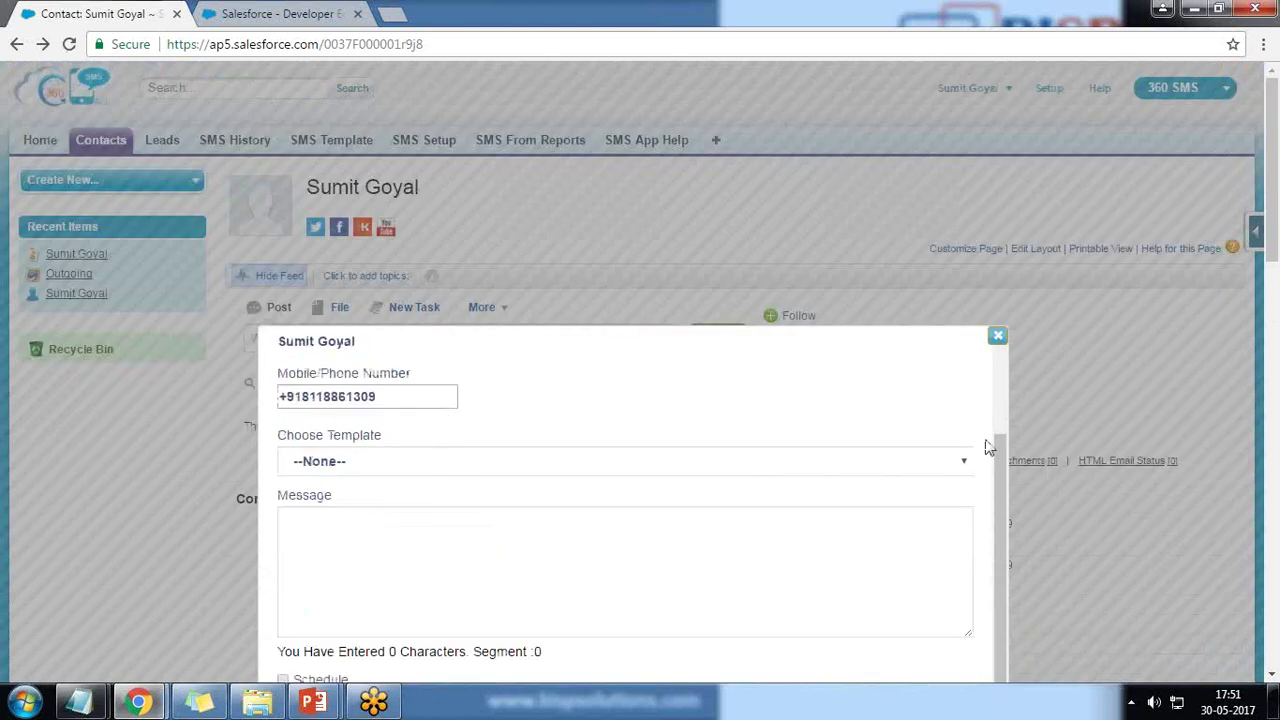
scroll(985, 447, "down", 3)
left_click(354, 211)
type("T")
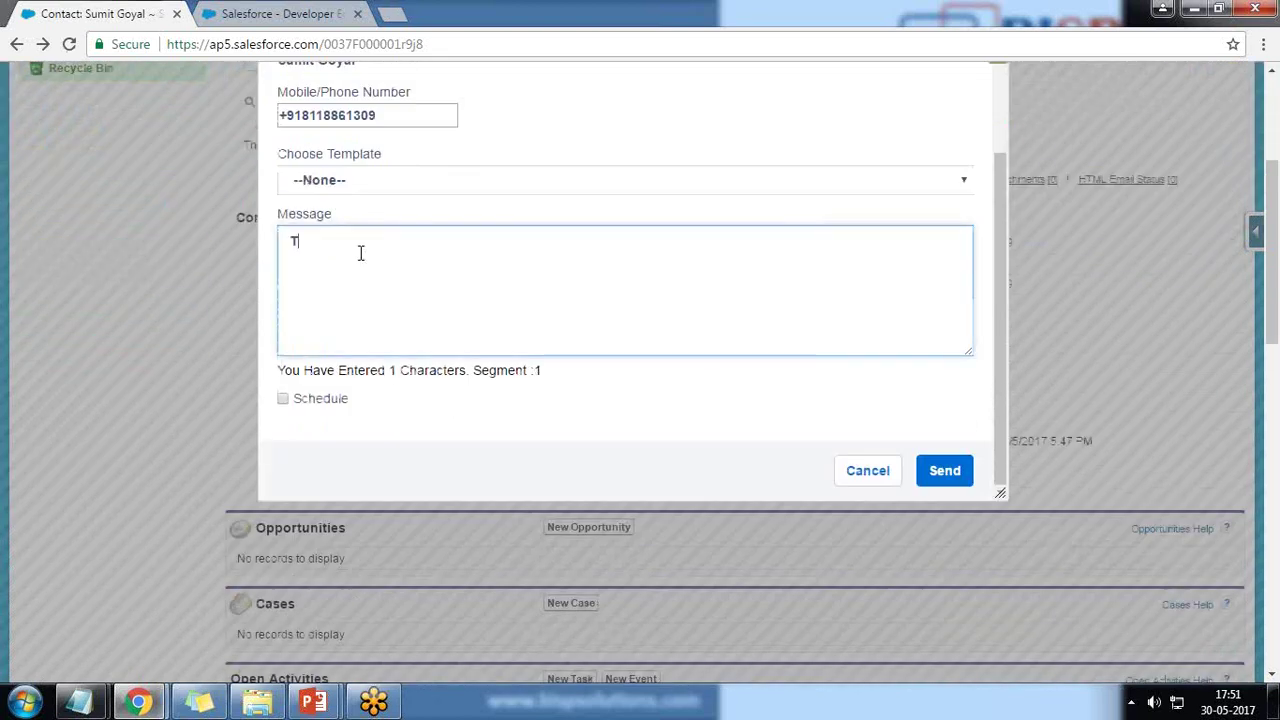
type("est Message")
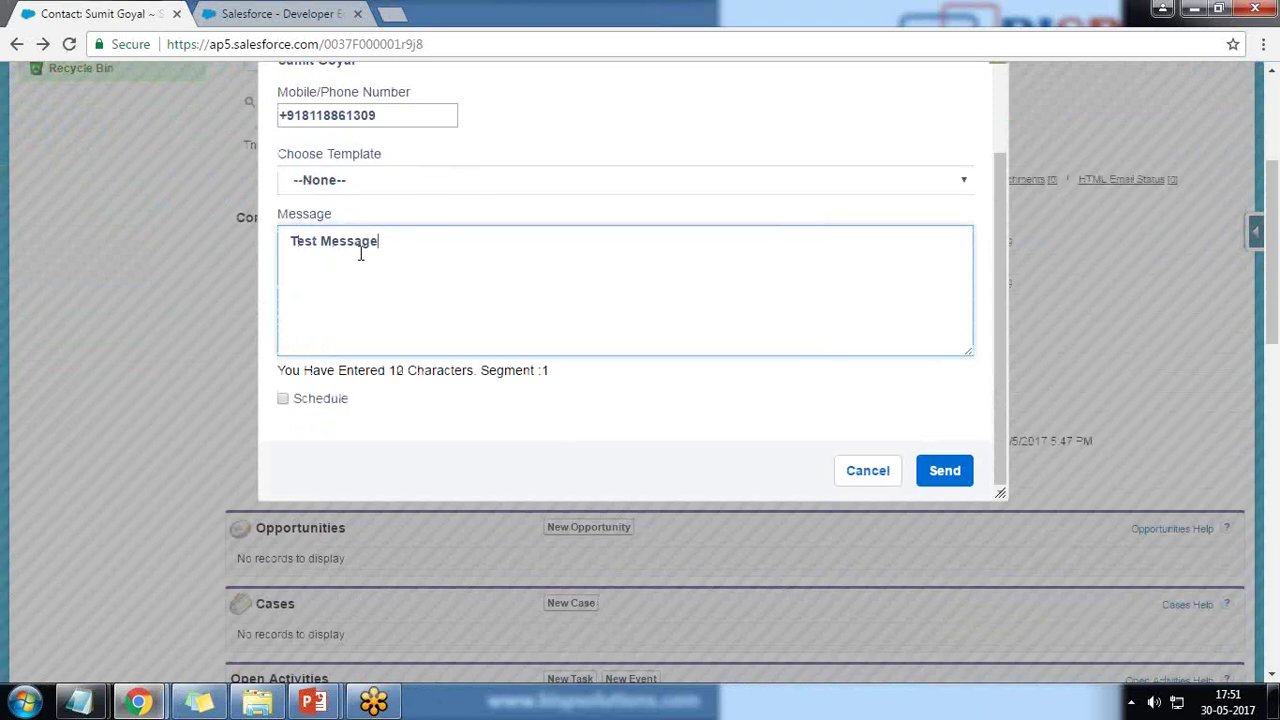
Turn on scheduling for the message and begin choosing a start date.
left_click(282, 399)
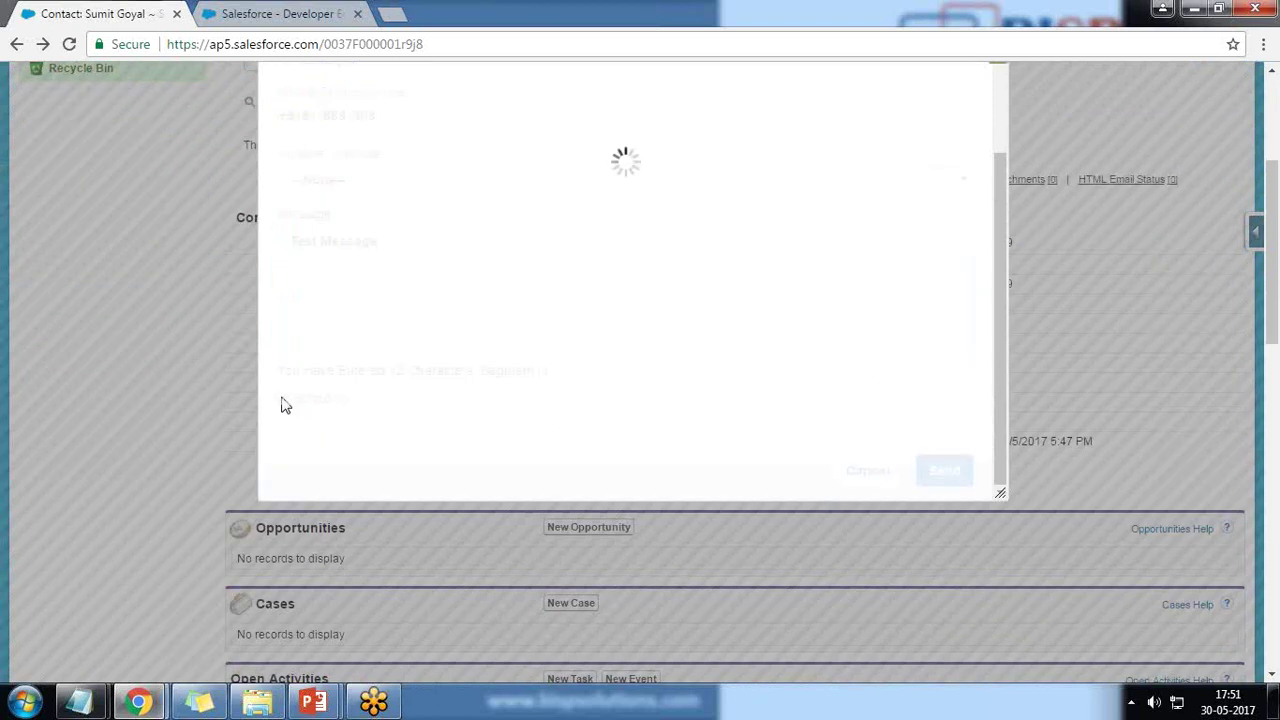
scroll(460, 345, "down", 2)
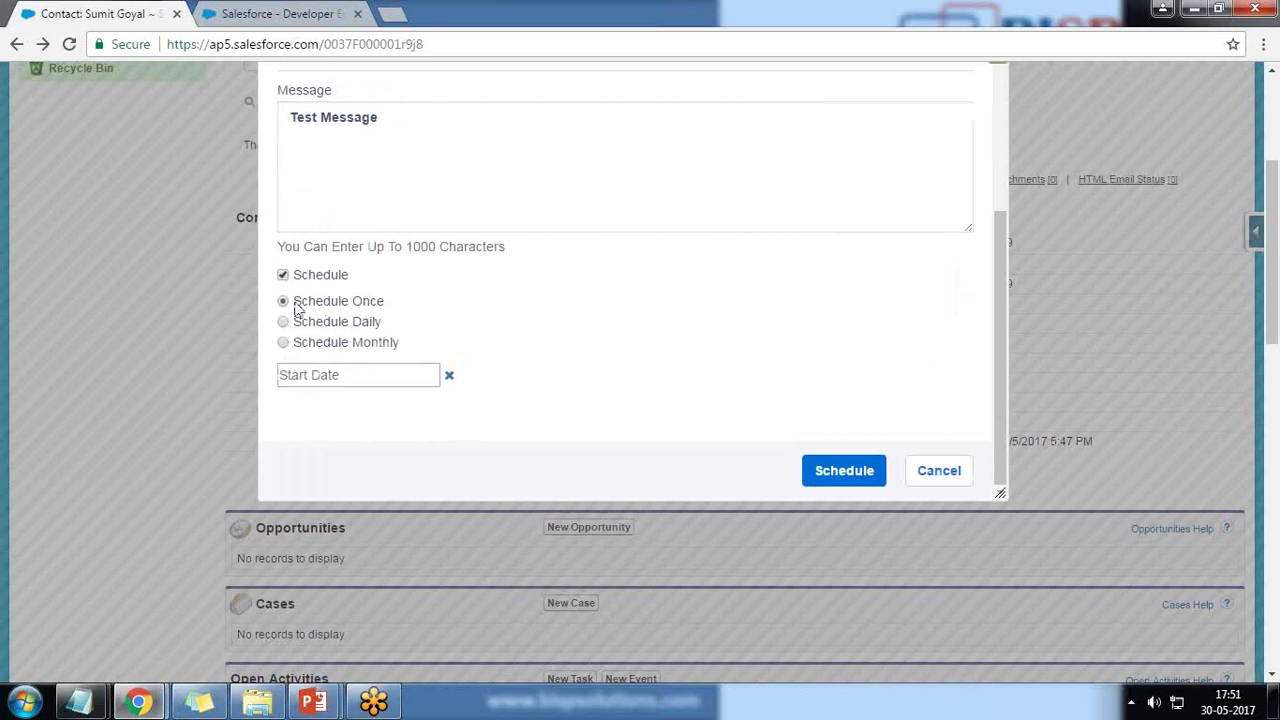
left_click(361, 380)
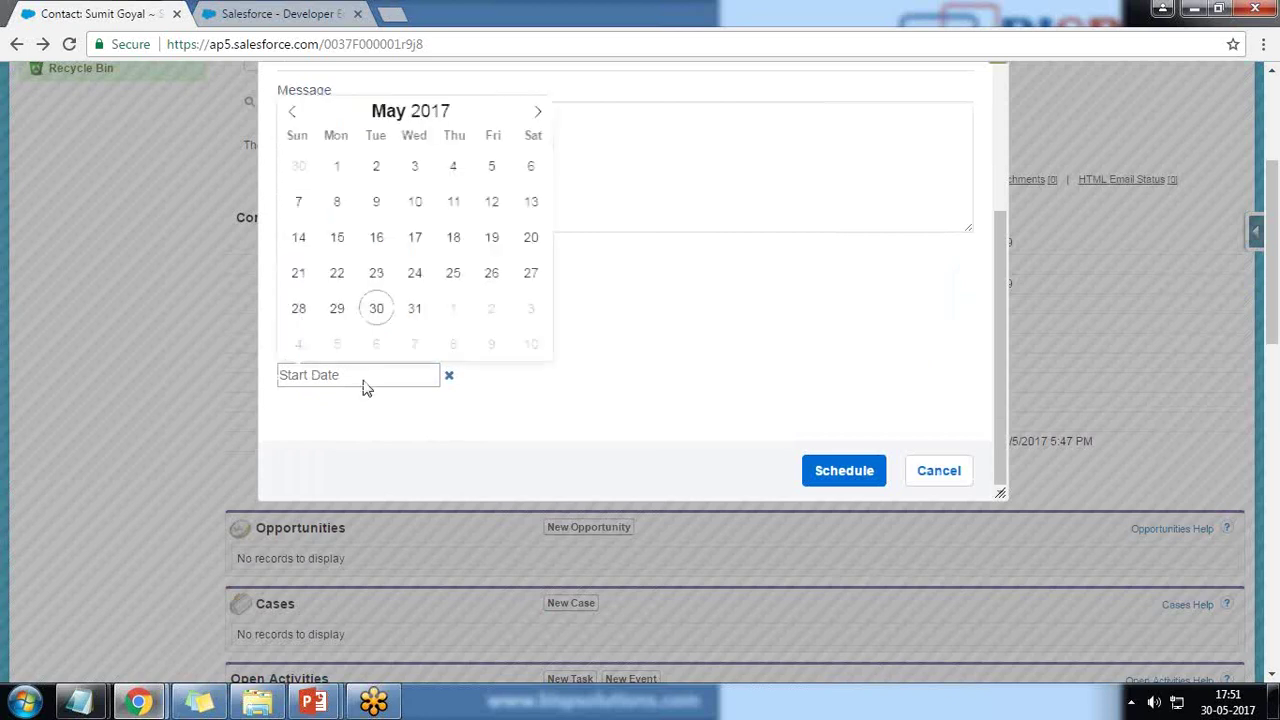
Schedule the SMS daily, starting 30 May 2017 and ending 1 June 2017.
left_click(448, 378)
scroll(361, 295, "down", 1)
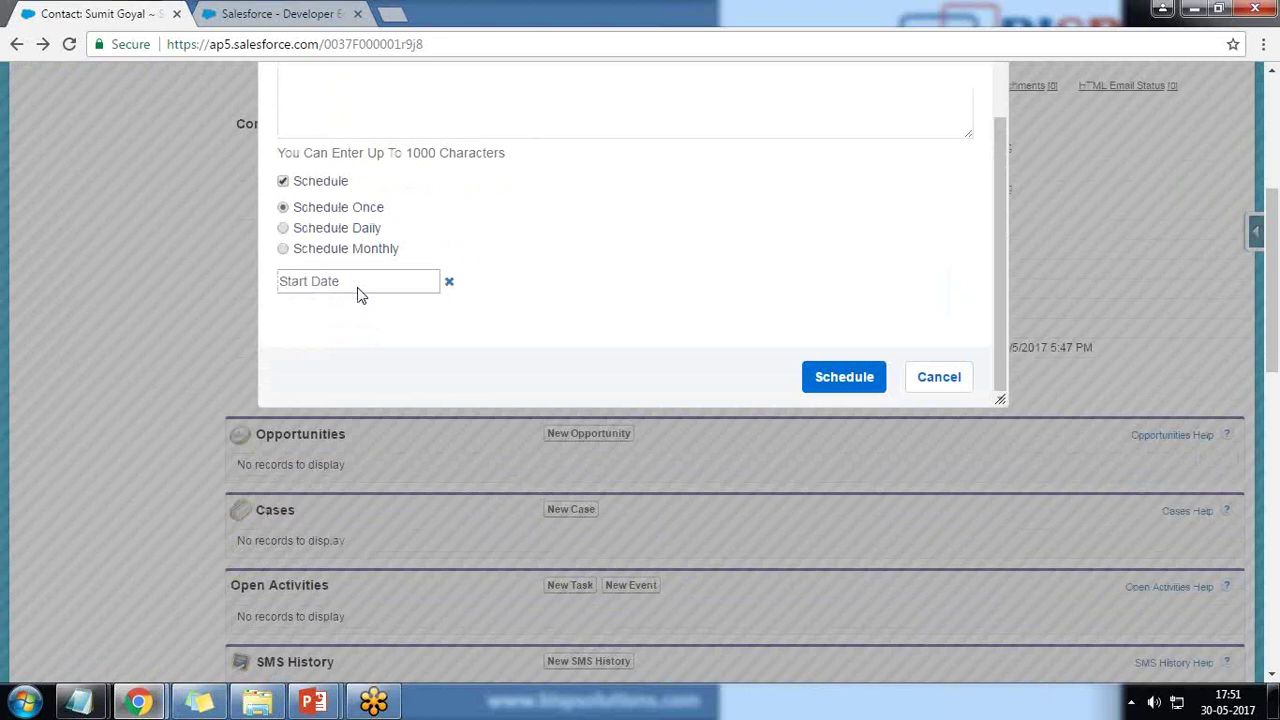
left_click(283, 229)
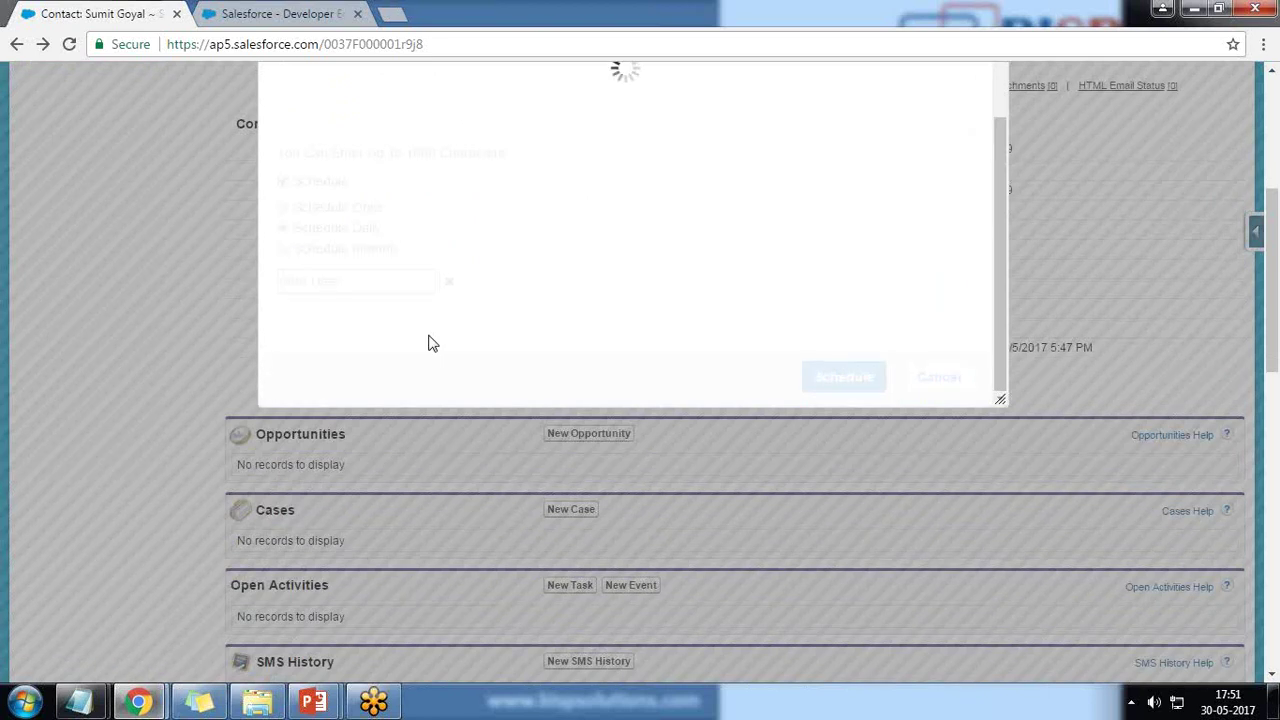
left_click(403, 284)
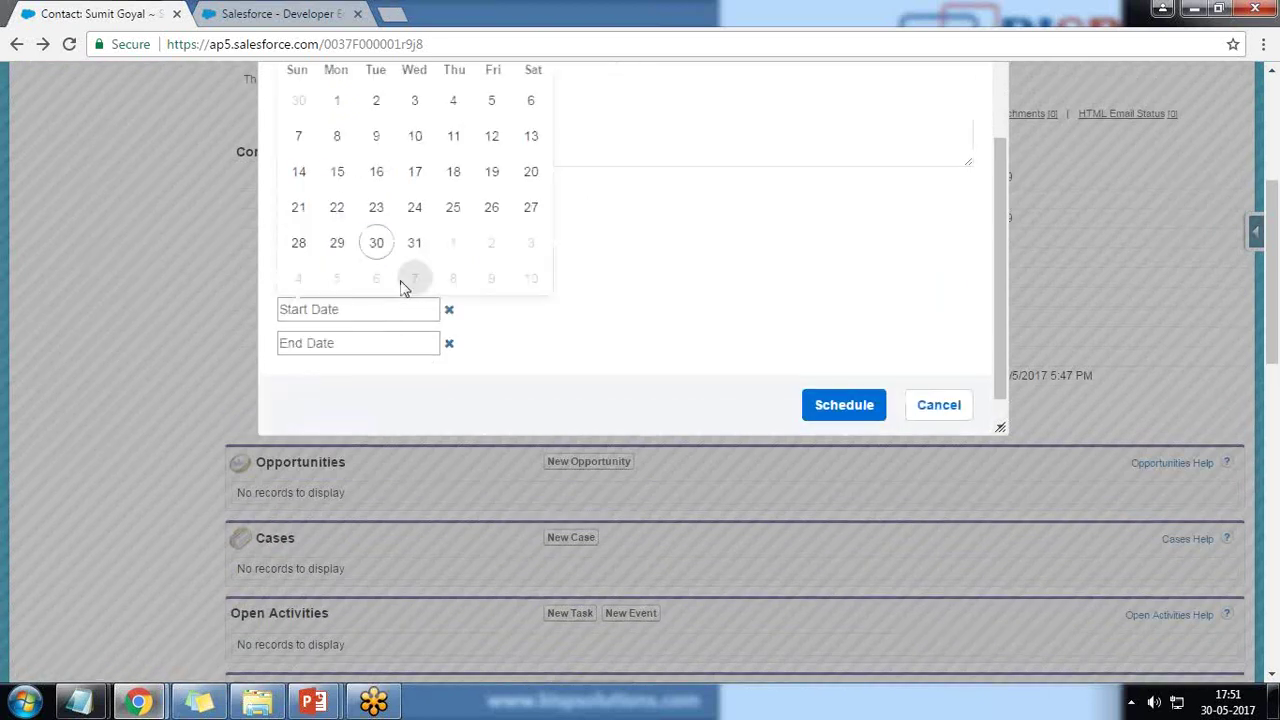
left_click(376, 243)
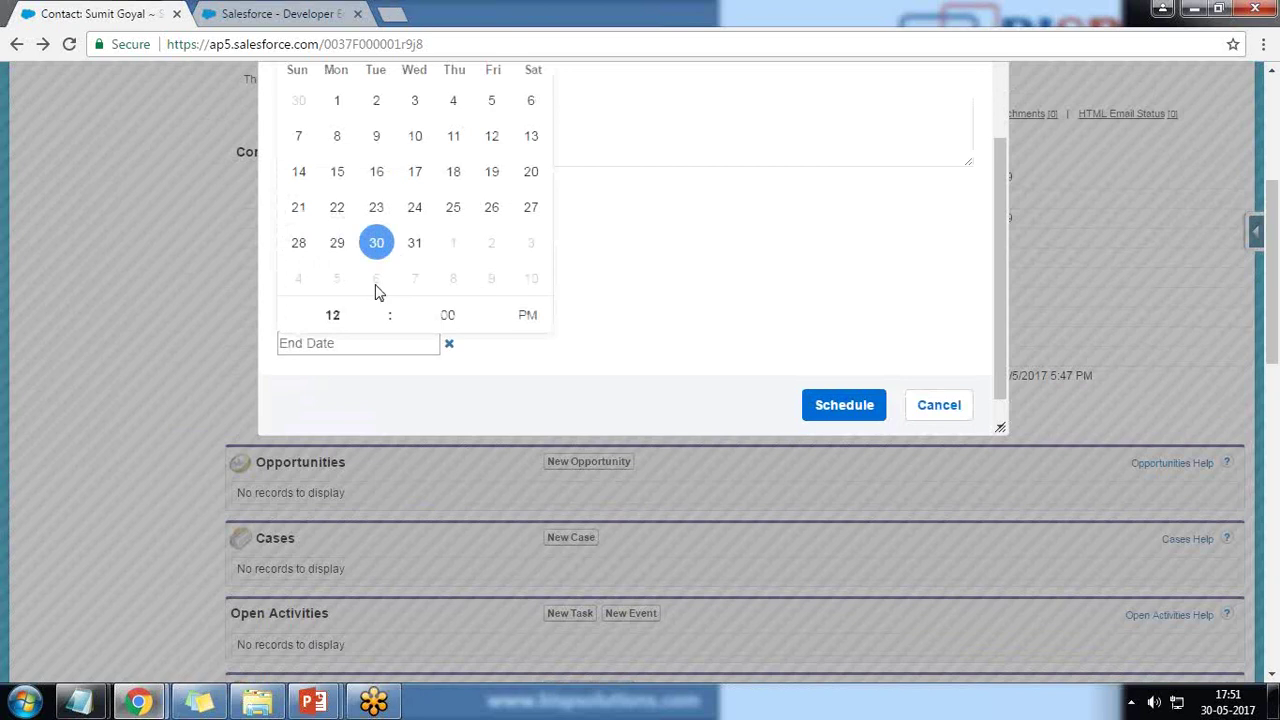
left_click(403, 347)
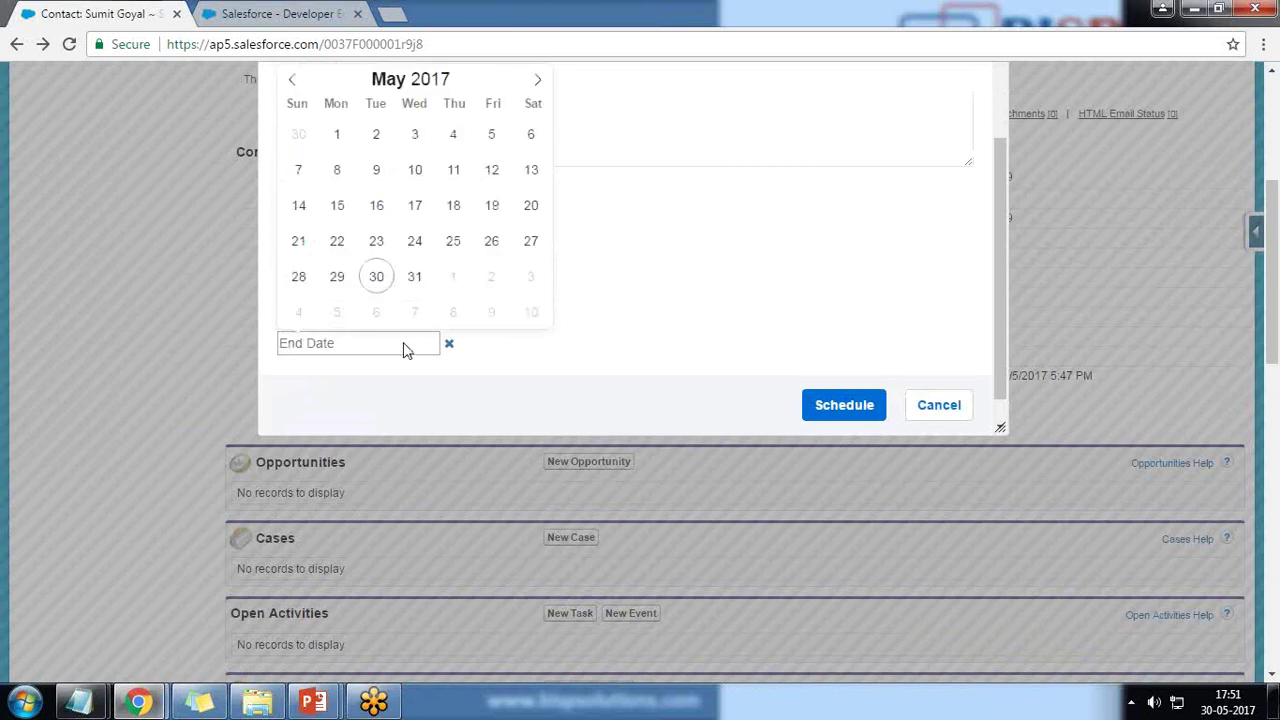
scroll(496, 312, "up", 1)
scroll(498, 300, "up", 1)
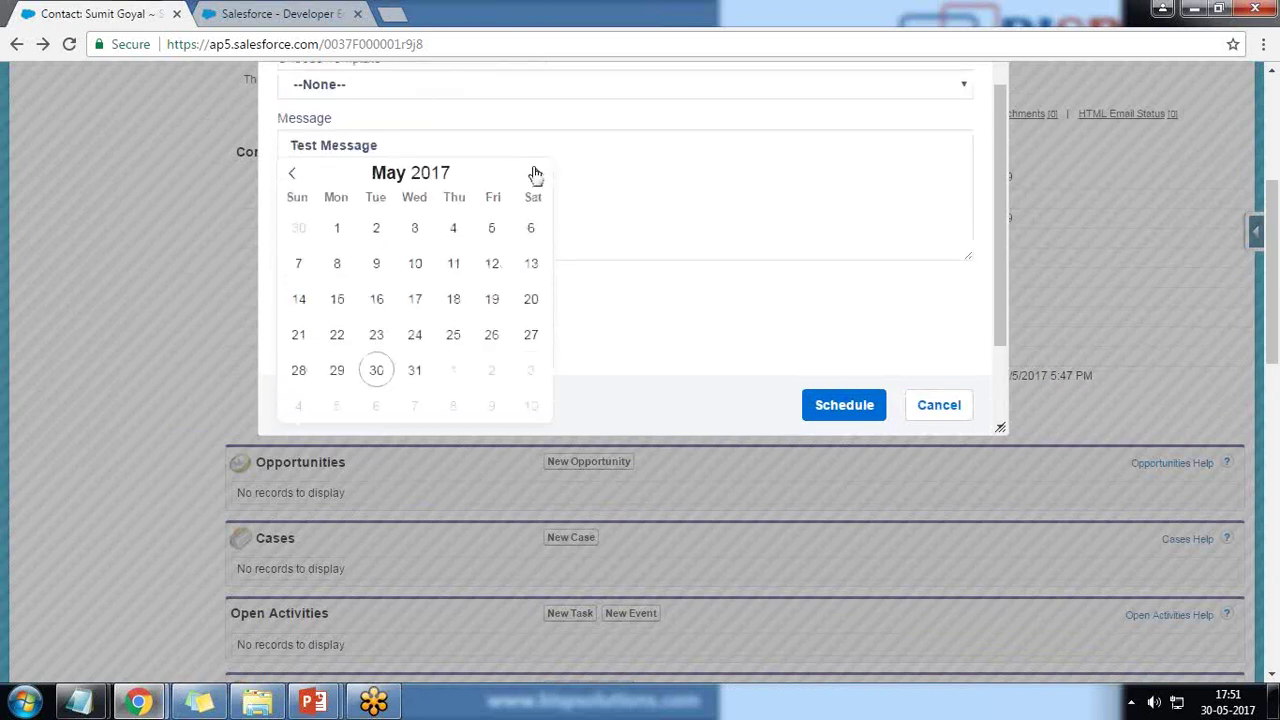
left_click(536, 174)
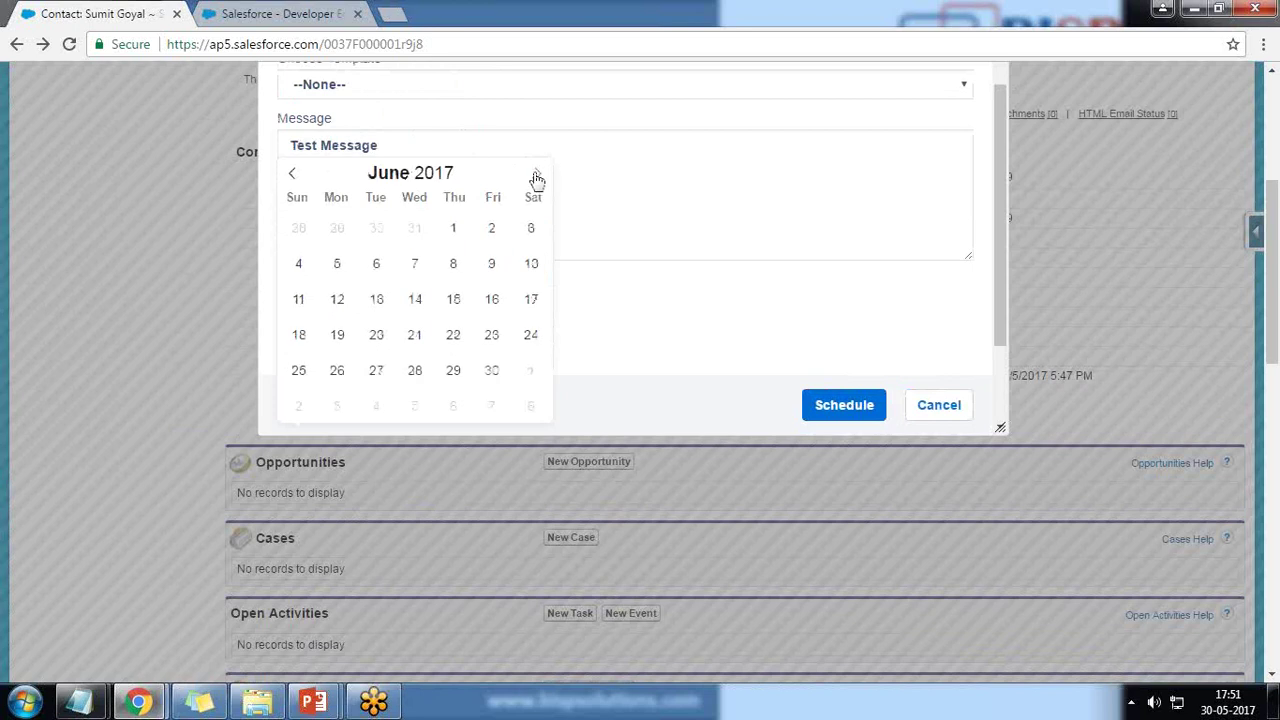
left_click(453, 232)
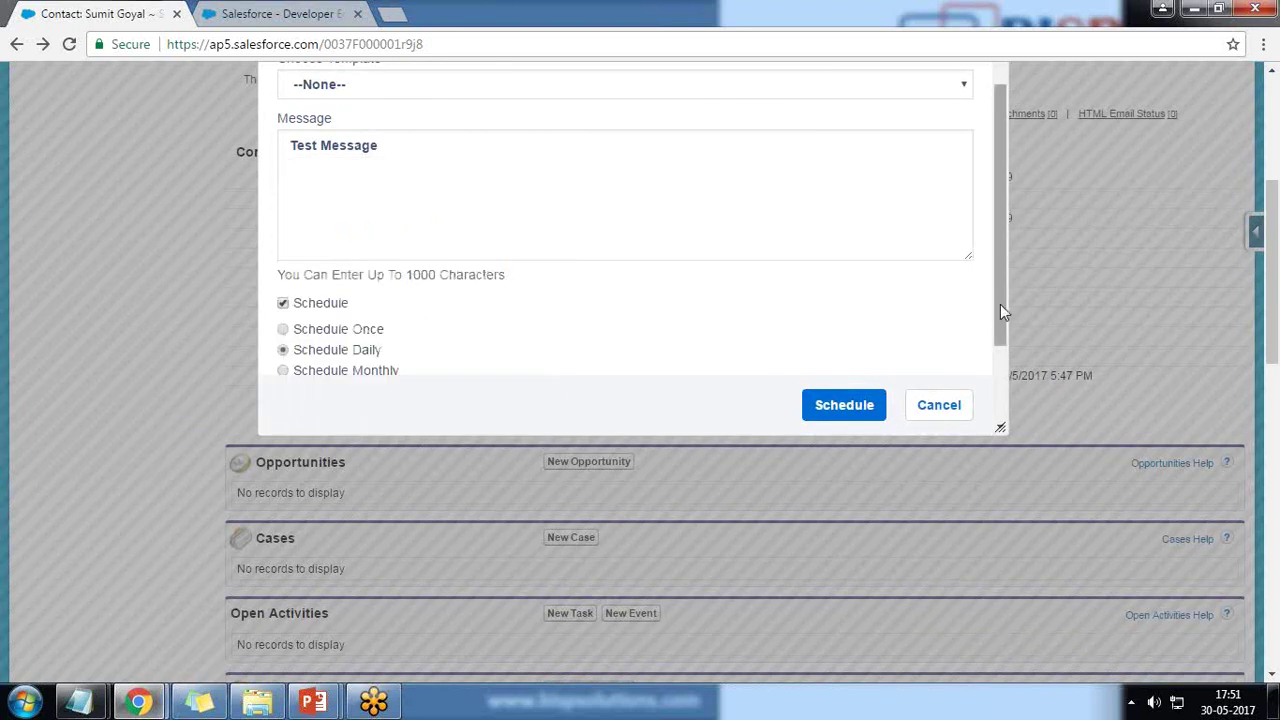
Cancel the scheduled SMS without saving it.
left_click_drag(1000, 310, 1000, 365)
scroll(356, 336, "up", 3)
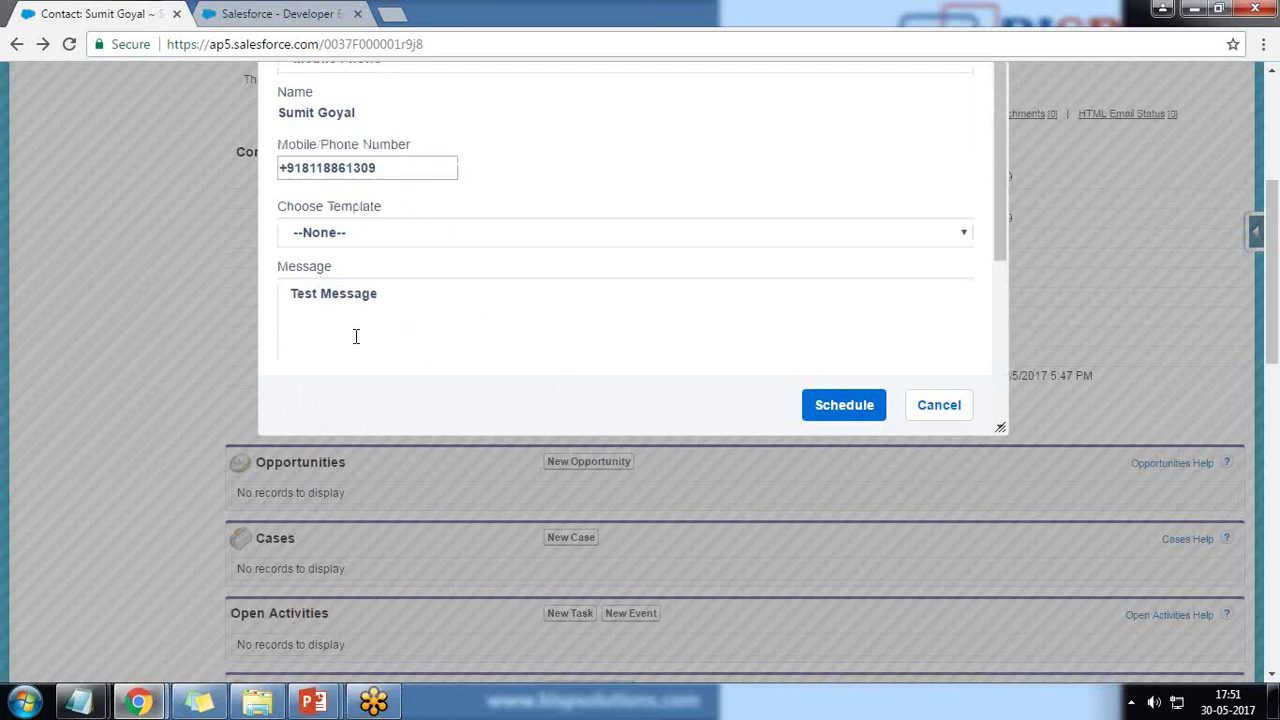
scroll(543, 350, "down", 3)
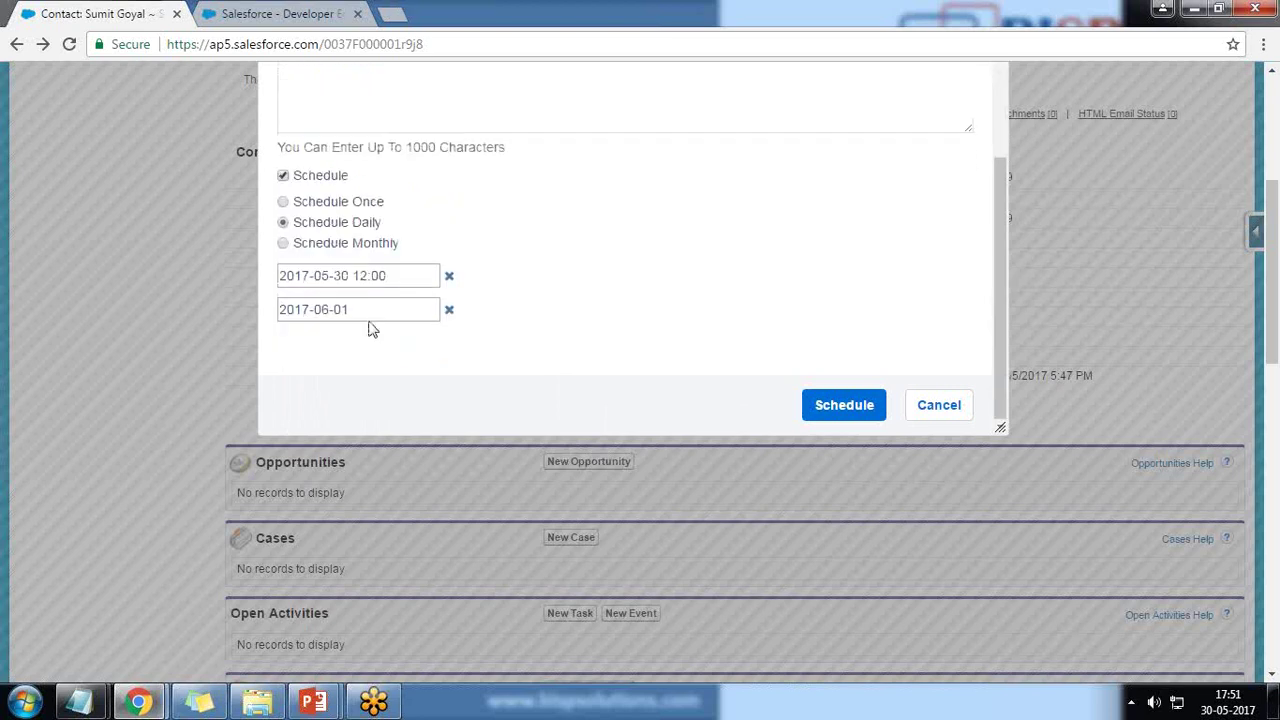
left_click(939, 406)
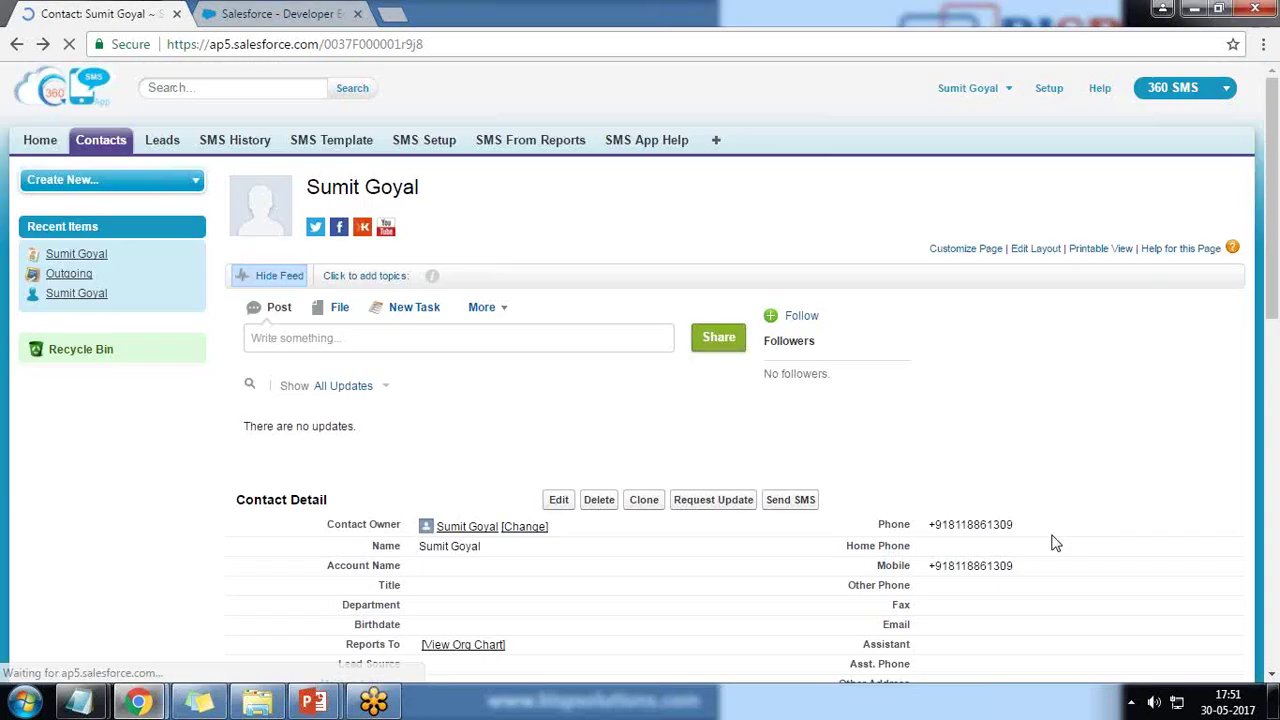
scroll(389, 303, "down", 10)
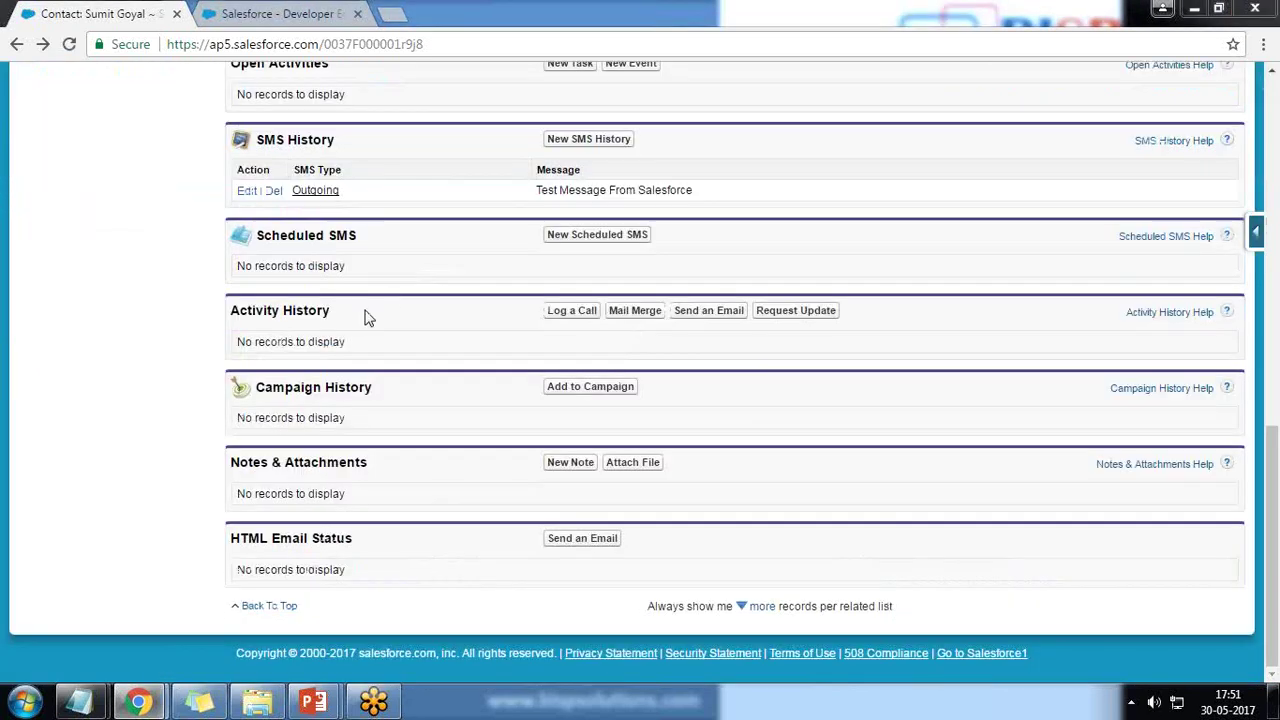